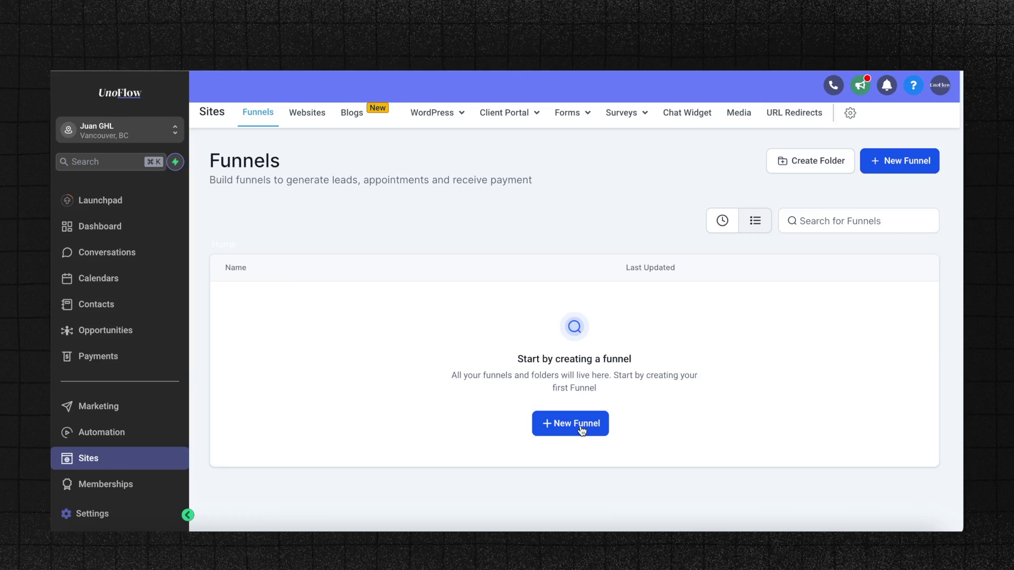
Step: Start a new funnel from a template and scroll through the funnel template library
{"action": "left_click", "coordinate": [580, 424]}
{"action": "left_click", "coordinate": [657, 273]}
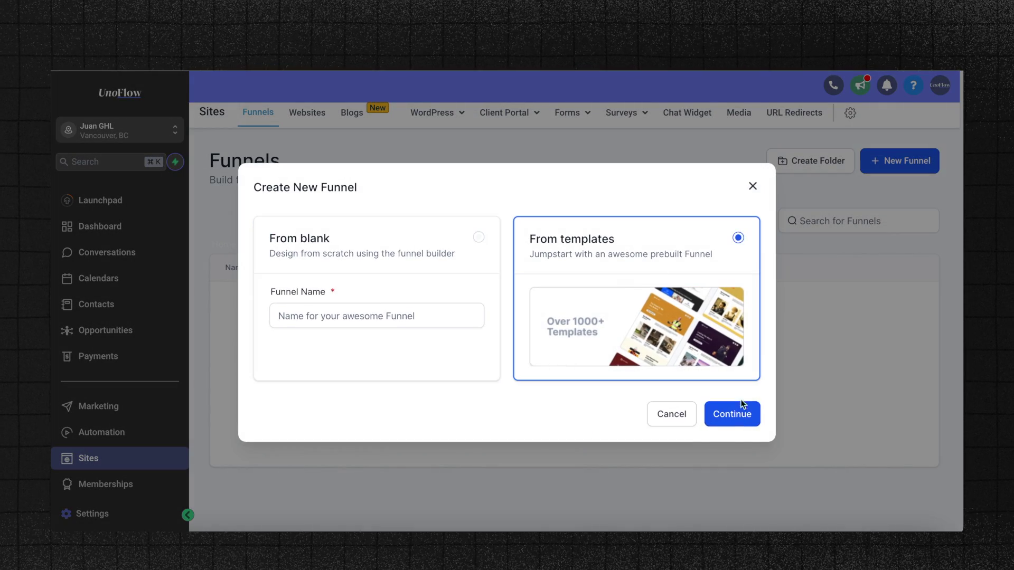
{"action": "left_click", "coordinate": [732, 414]}
{"action": "scroll", "coordinate": [631, 417], "scroll_direction": "down", "scroll_amount": 5}
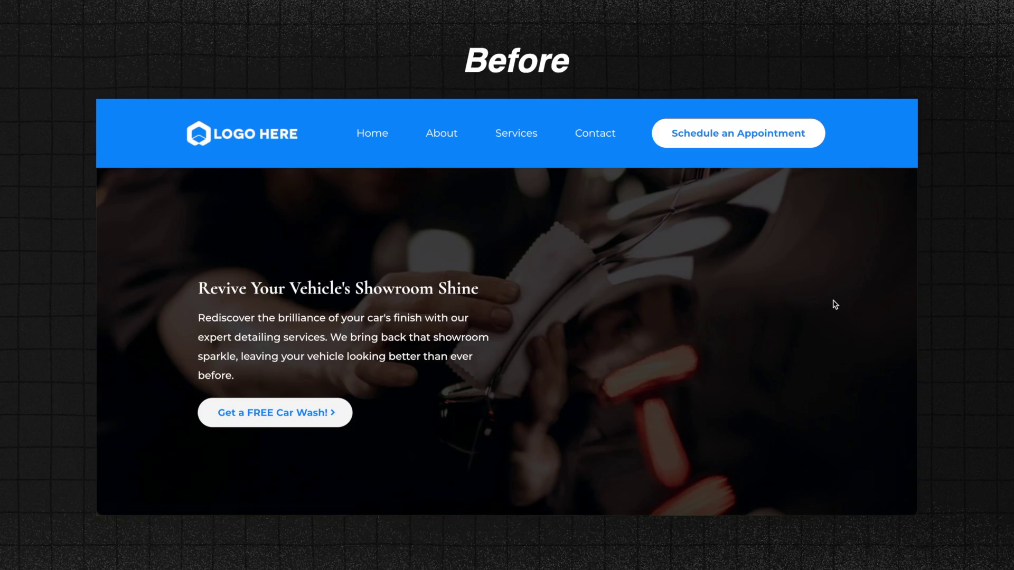
{"action": "scroll", "coordinate": [833, 301], "scroll_direction": "down", "scroll_amount": 5}
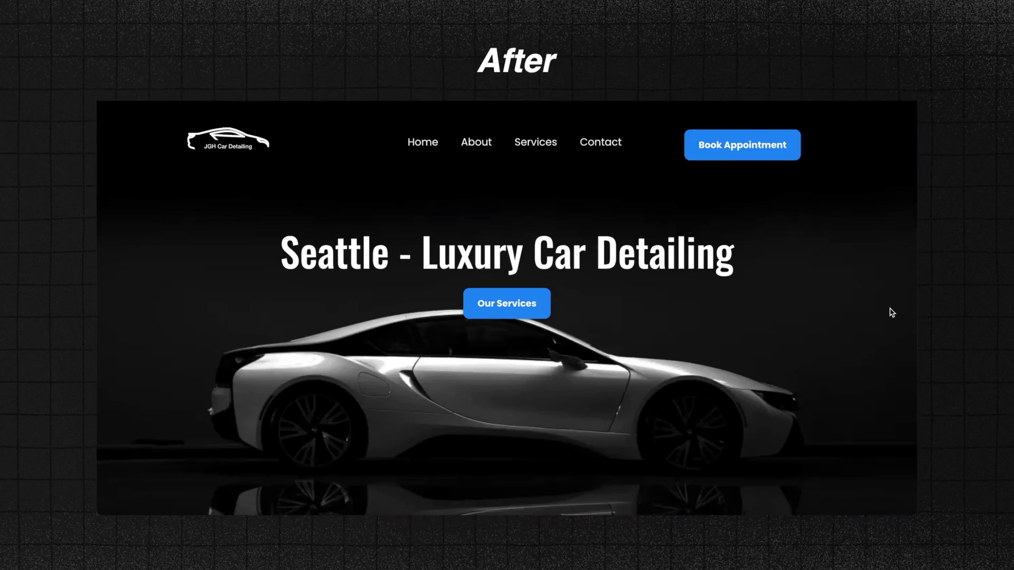
{"action": "scroll", "coordinate": [891, 313], "scroll_direction": "down", "scroll_amount": 10}
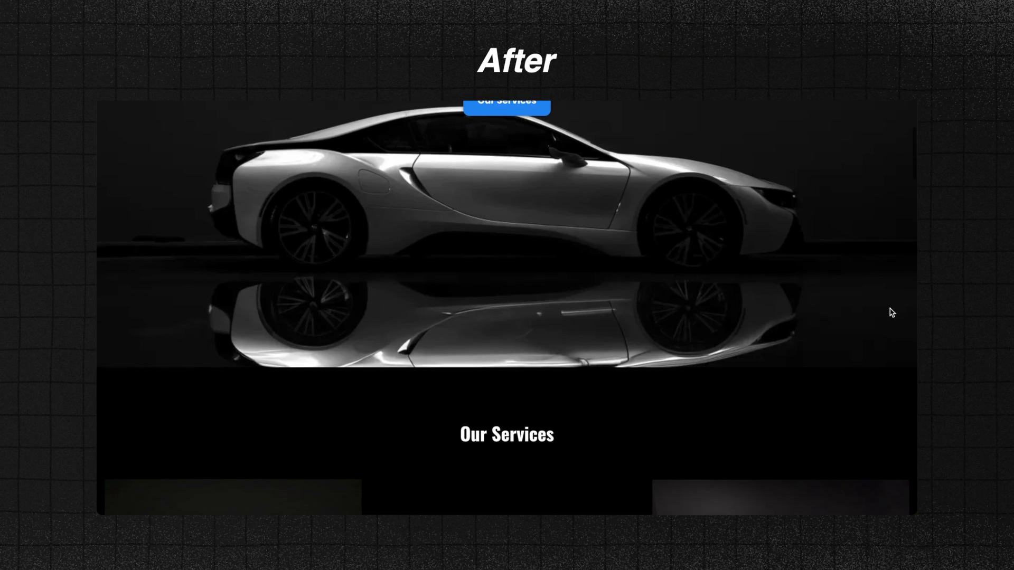
{"action": "scroll", "coordinate": [891, 314], "scroll_direction": "down", "scroll_amount": 3}
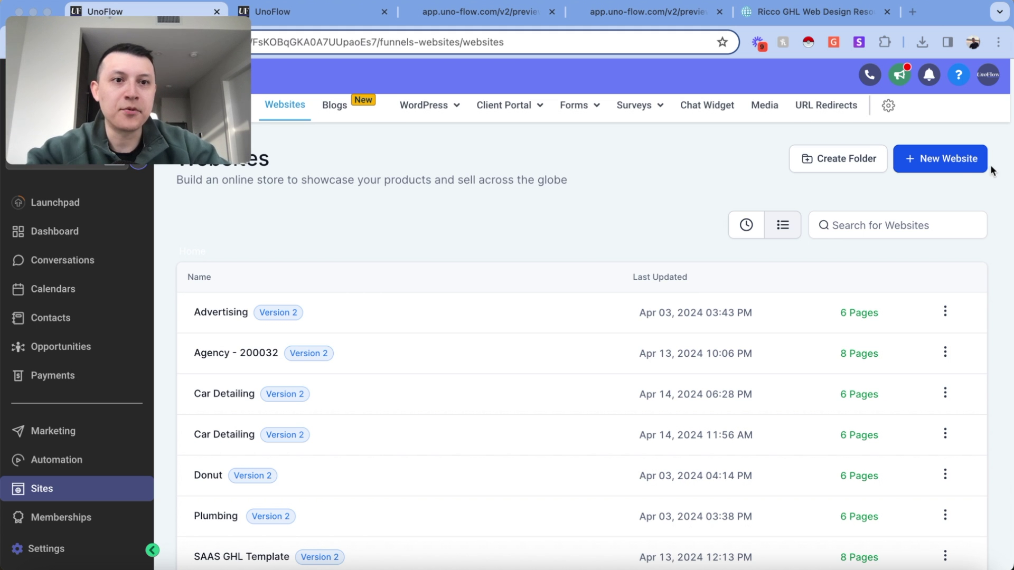
Step: Start a new website from templates, search 'car' and preview the Car Detailing Services template
{"action": "left_click", "coordinate": [945, 162]}
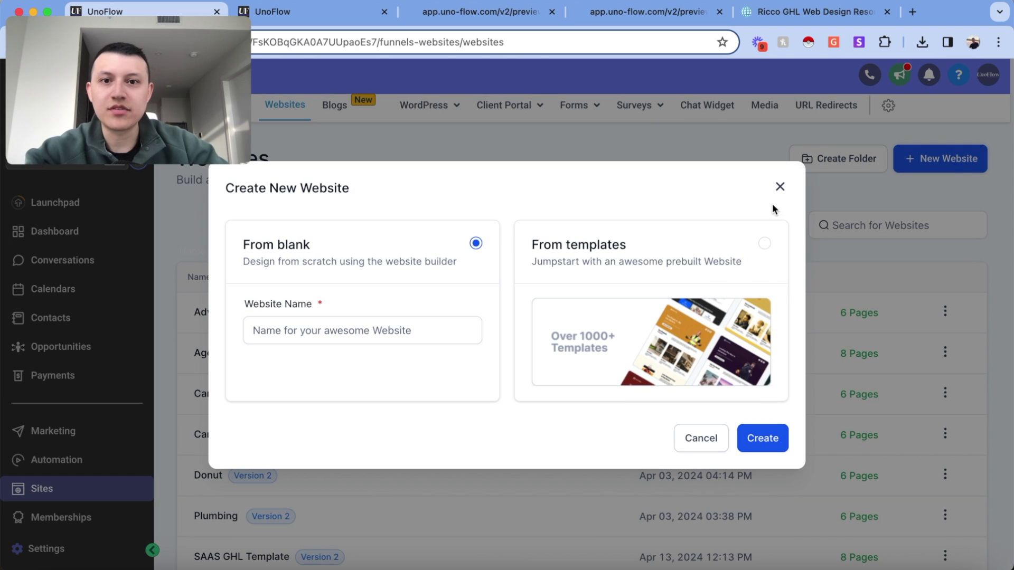
{"action": "left_click", "coordinate": [760, 247]}
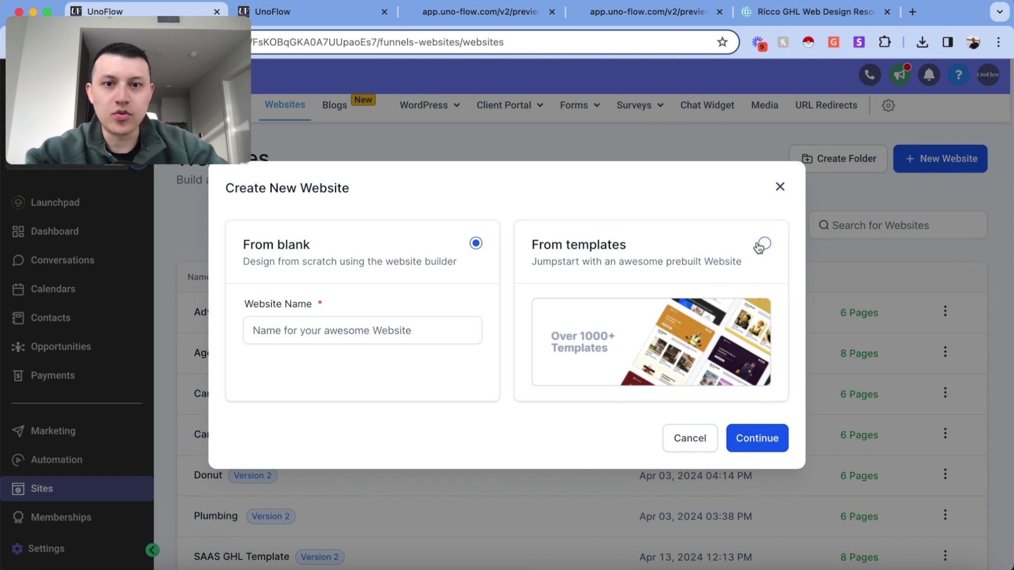
{"action": "left_click", "coordinate": [757, 434]}
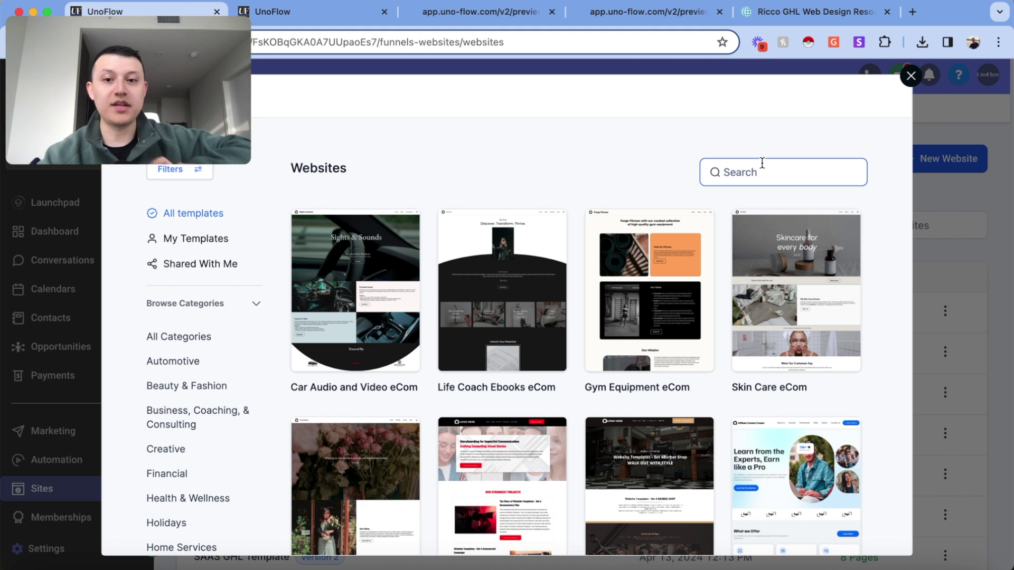
{"action": "type", "text": "car detai"}
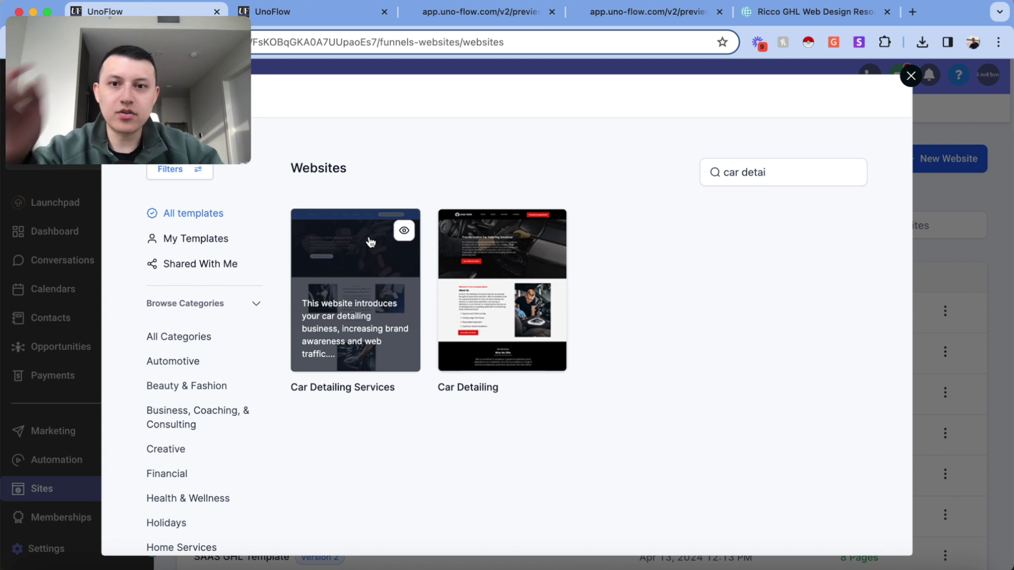
{"action": "left_click", "coordinate": [404, 231]}
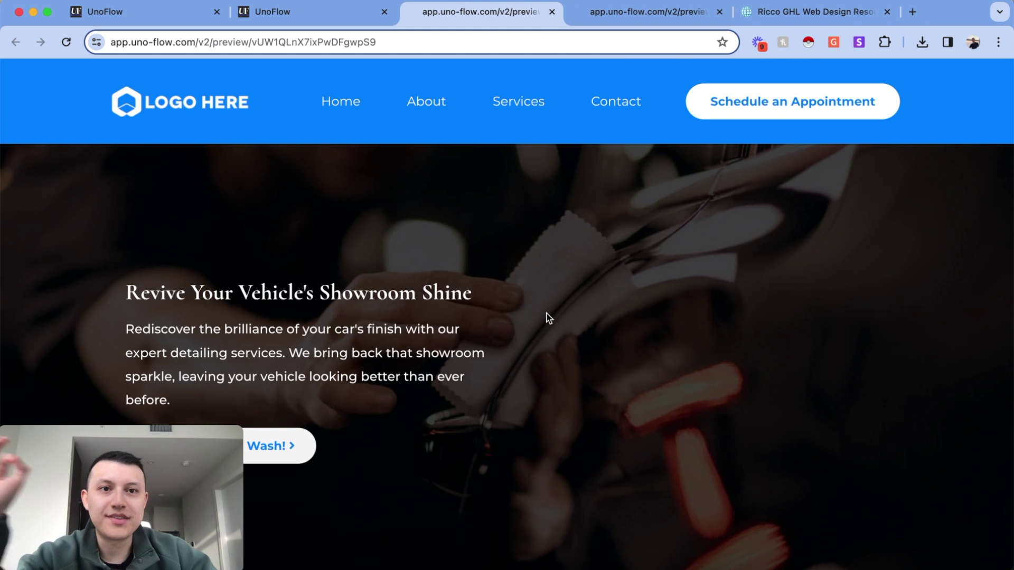
Step: Scroll through the template's hero, About Us and service cards, then view the example site's preview
{"action": "scroll", "coordinate": [588, 180], "scroll_direction": "down", "scroll_amount": 10}
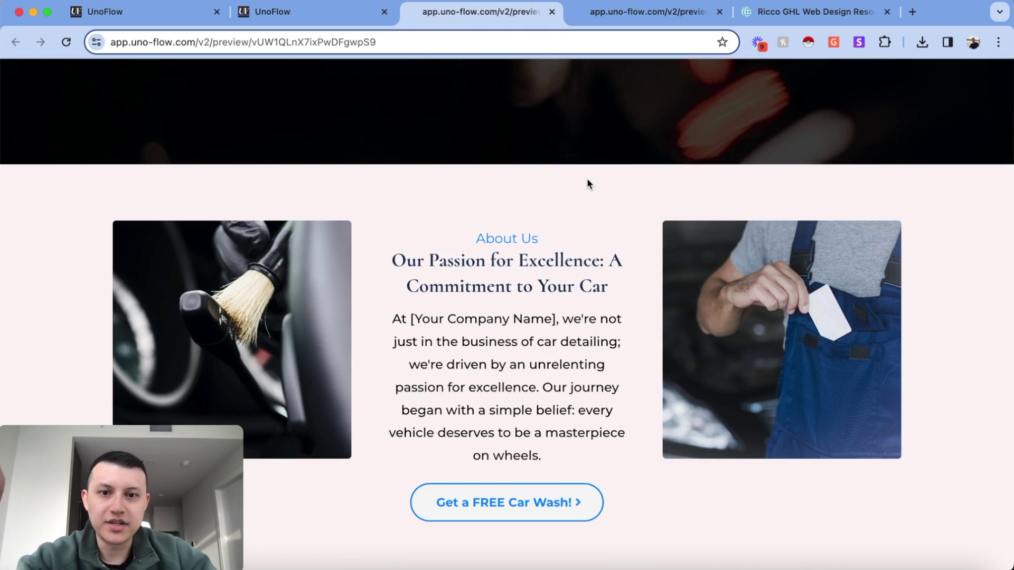
{"action": "scroll", "coordinate": [588, 182], "scroll_direction": "up", "scroll_amount": 10}
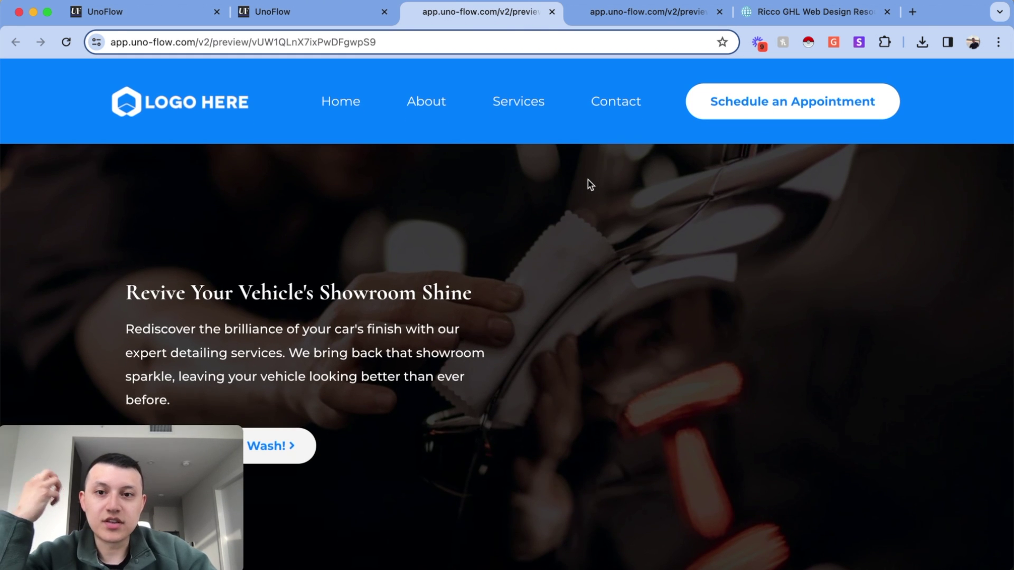
{"action": "scroll", "coordinate": [588, 180], "scroll_direction": "down", "scroll_amount": 8}
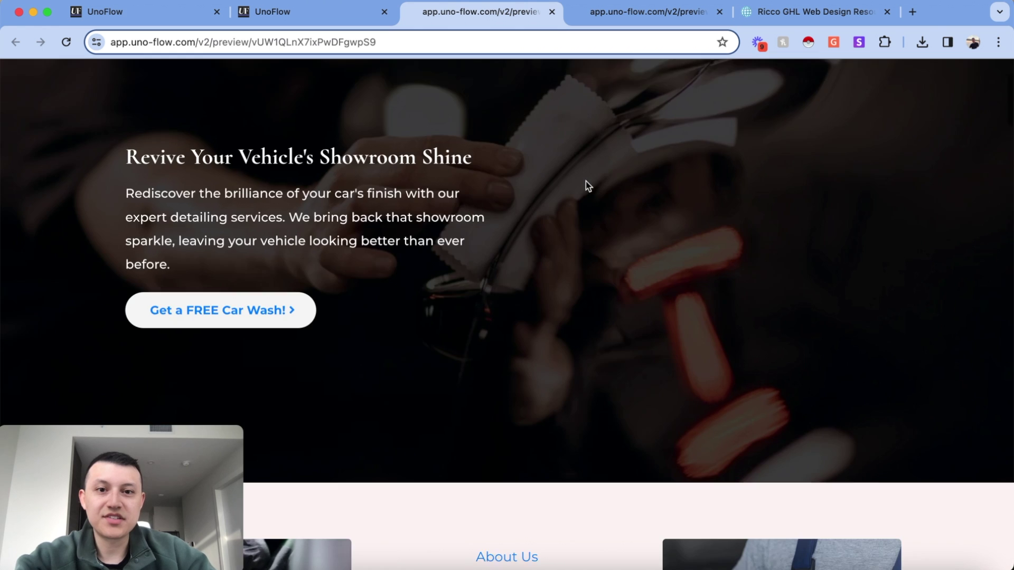
{"action": "scroll", "coordinate": [595, 187], "scroll_direction": "down", "scroll_amount": 10}
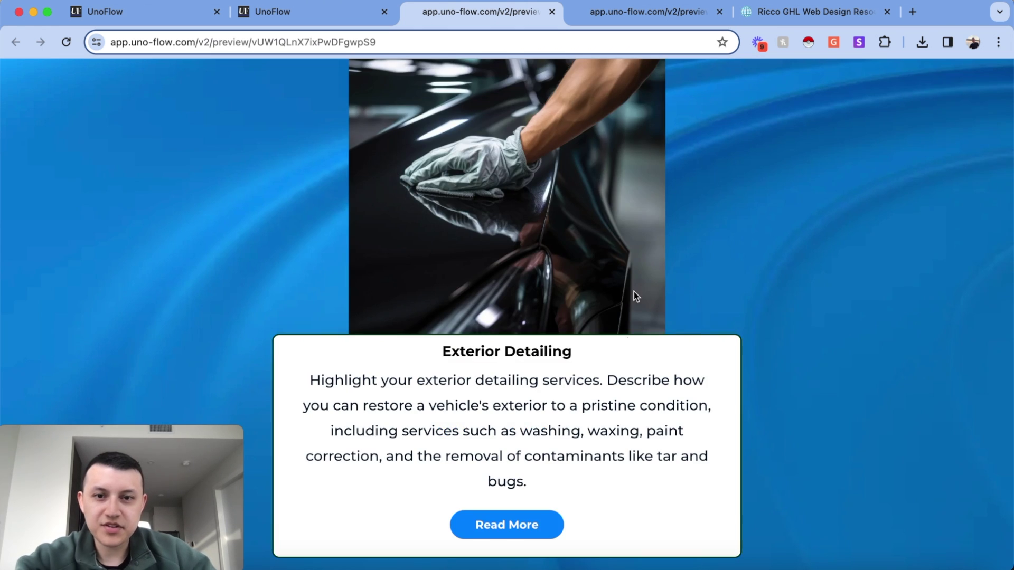
{"action": "scroll", "coordinate": [634, 317], "scroll_direction": "down", "scroll_amount": 10}
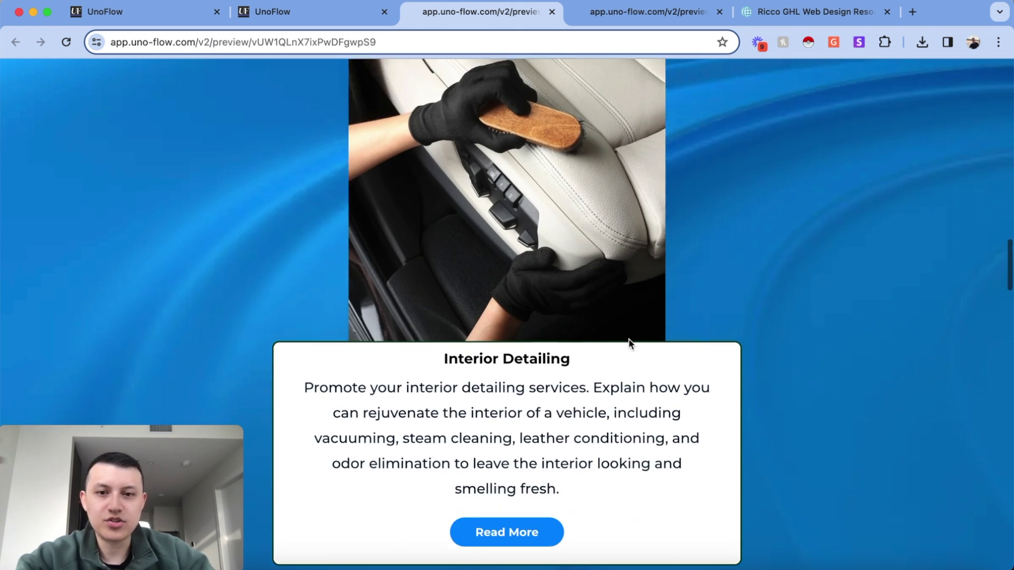
{"action": "scroll", "coordinate": [629, 344], "scroll_direction": "down", "scroll_amount": 10}
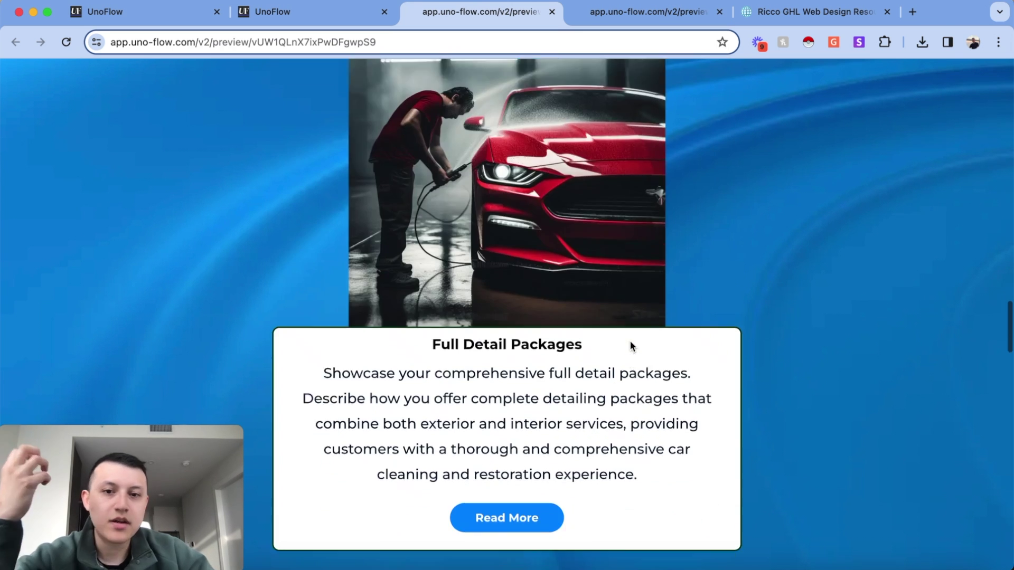
{"action": "scroll", "coordinate": [629, 344], "scroll_direction": "up", "scroll_amount": 20}
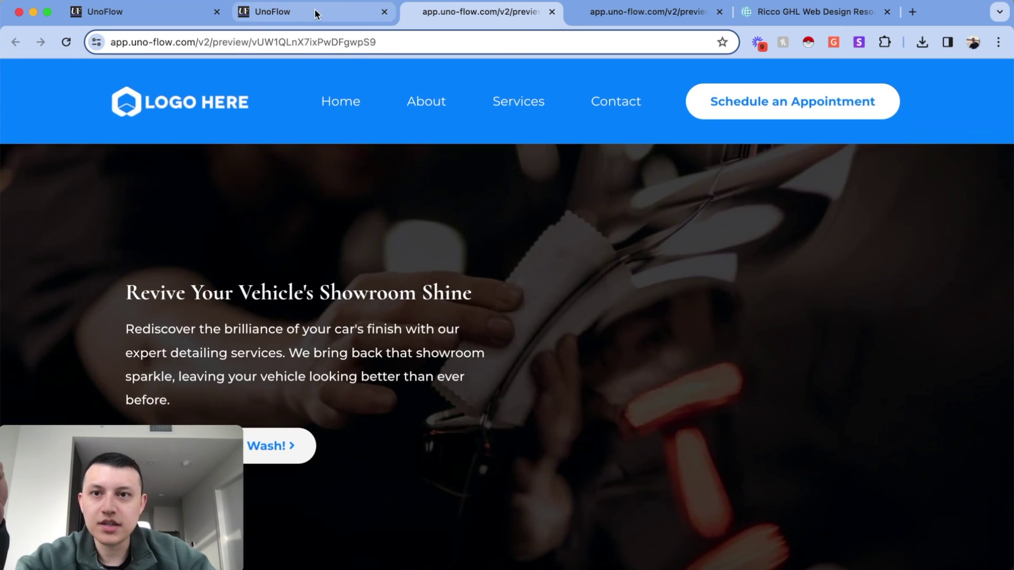
{"action": "left_click", "coordinate": [316, 14]}
{"action": "left_click", "coordinate": [647, 12]}
{"action": "scroll", "coordinate": [490, 251], "scroll_direction": "up", "scroll_amount": 10}
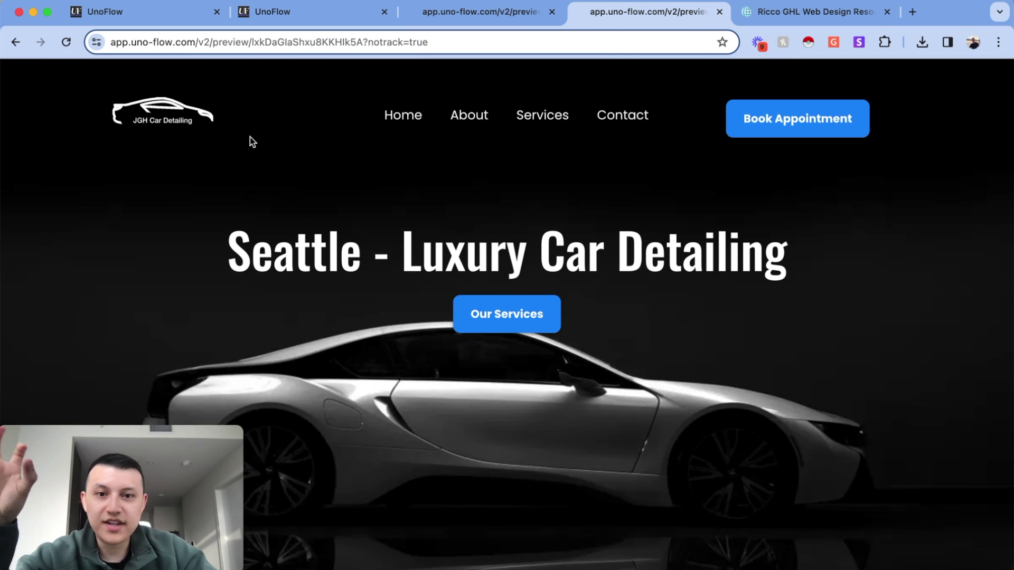
{"action": "scroll", "coordinate": [439, 320], "scroll_direction": "down", "scroll_amount": 3}
{"action": "scroll", "coordinate": [417, 323], "scroll_direction": "up", "scroll_amount": 4}
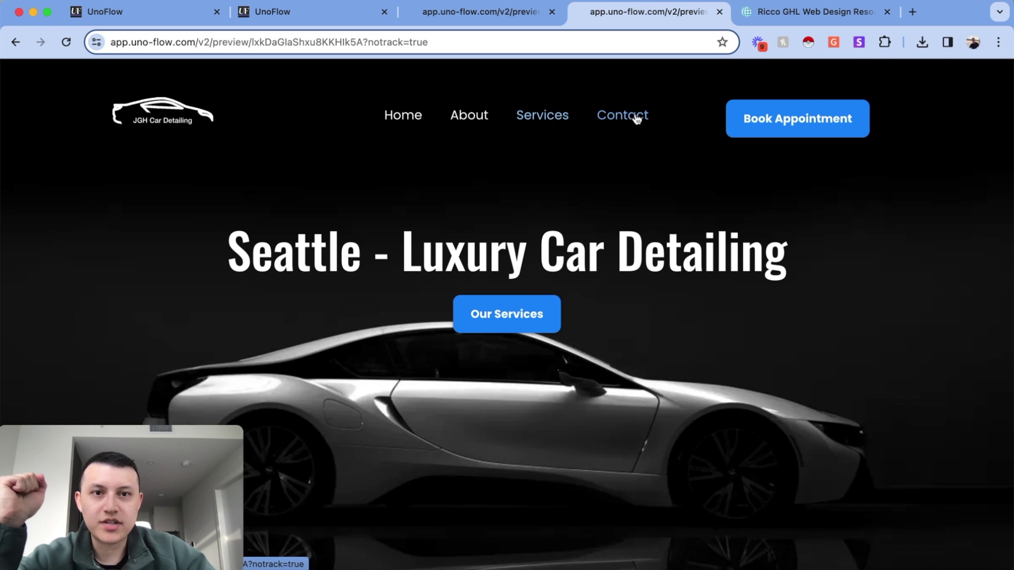
{"action": "scroll", "coordinate": [372, 204], "scroll_direction": "down", "scroll_amount": 10}
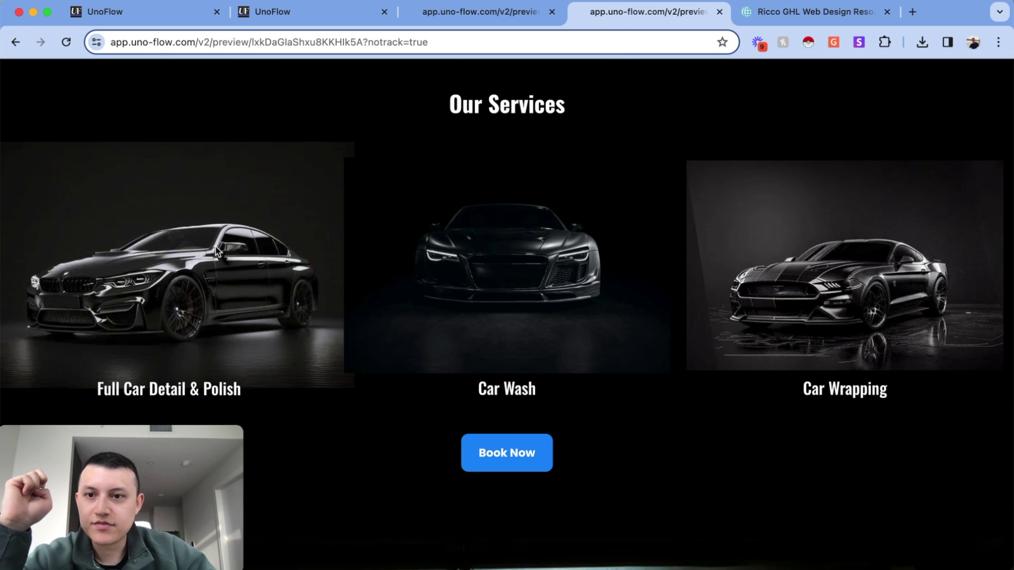
{"action": "scroll", "coordinate": [438, 224], "scroll_direction": "down", "scroll_amount": 1}
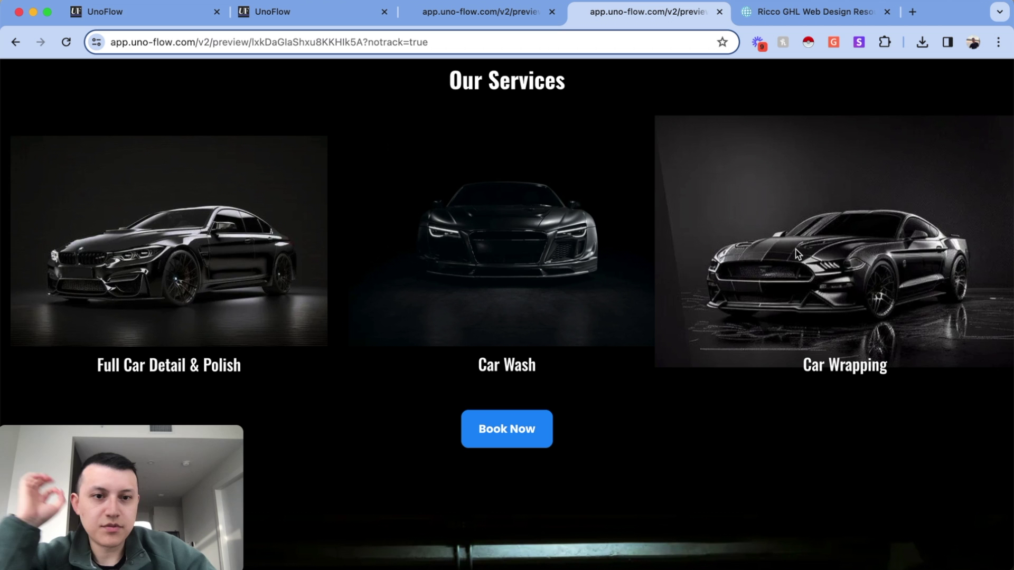
{"action": "scroll", "coordinate": [752, 397], "scroll_direction": "up", "scroll_amount": 15}
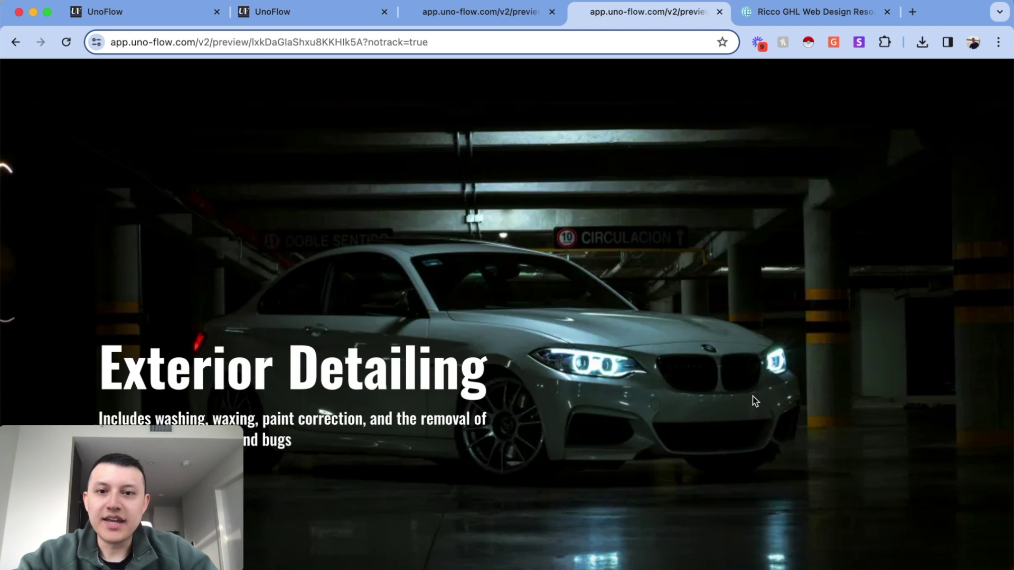
{"action": "key", "text": "super+alt+Left"}
{"action": "scroll", "coordinate": [569, 274], "scroll_direction": "down", "scroll_amount": 5}
{"action": "scroll", "coordinate": [568, 271], "scroll_direction": "down", "scroll_amount": 8}
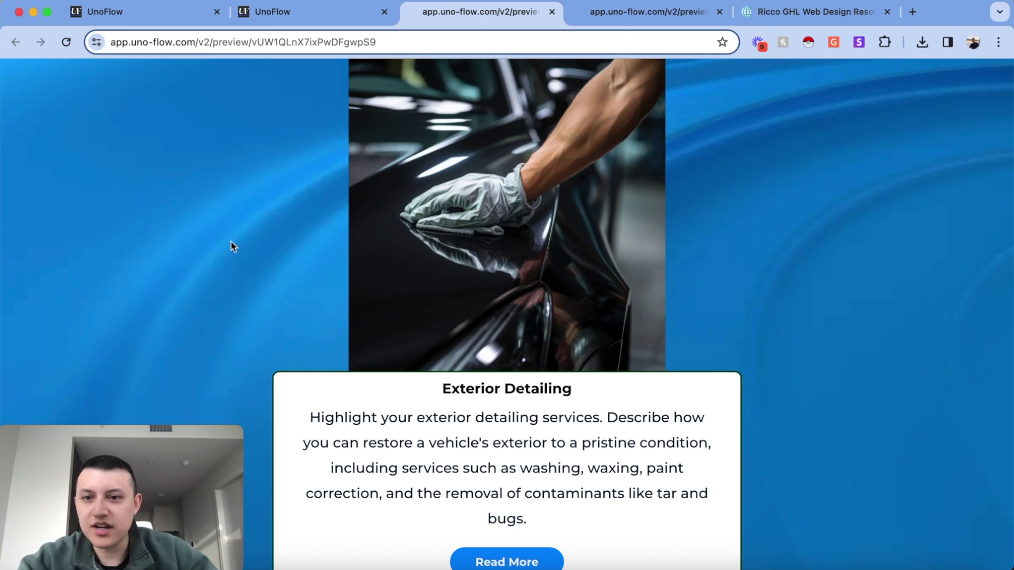
{"action": "key", "text": "super+alt+Right"}
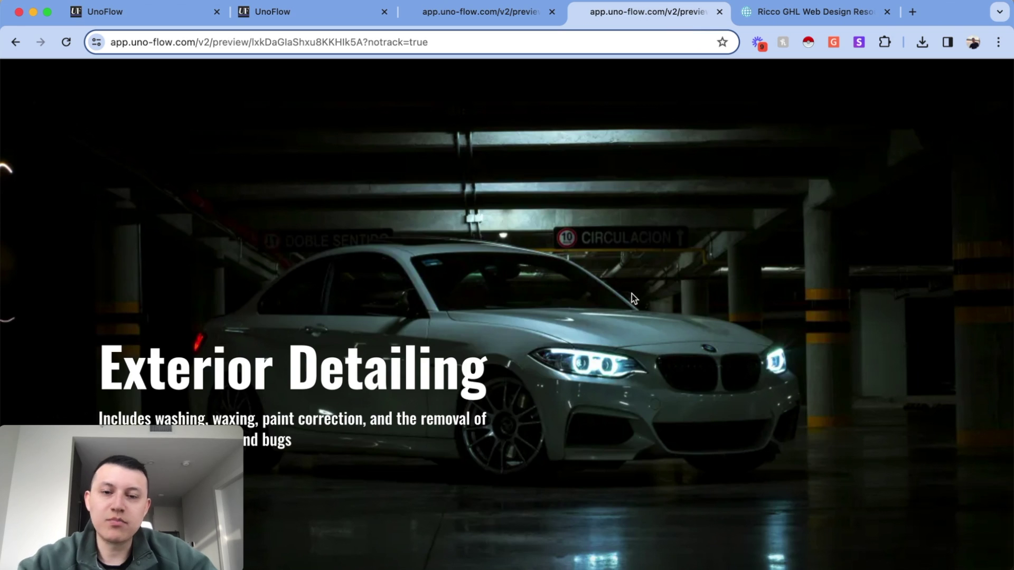
{"action": "scroll", "coordinate": [632, 293], "scroll_direction": "down", "scroll_amount": 2}
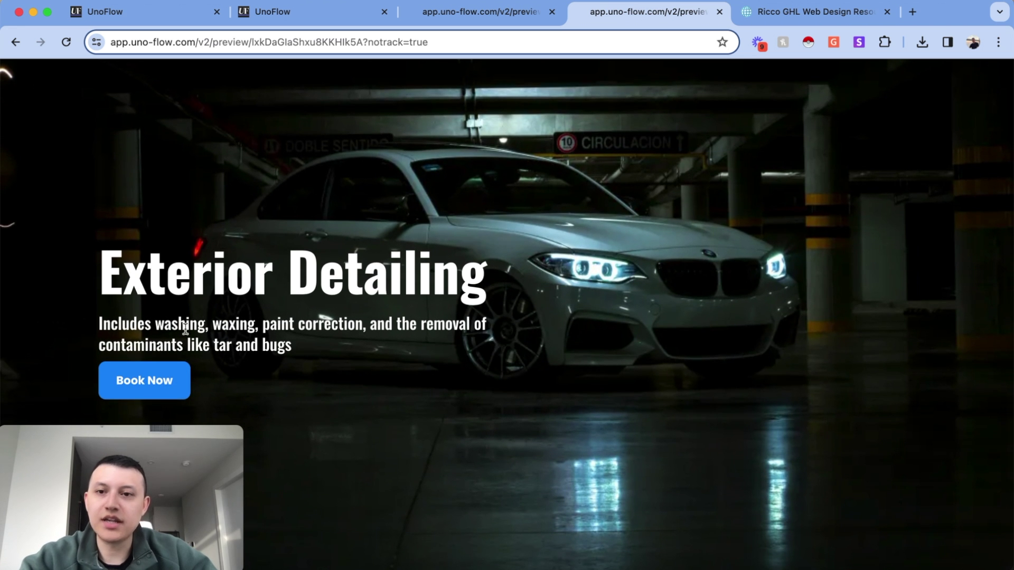
{"action": "scroll", "coordinate": [601, 320], "scroll_direction": "down", "scroll_amount": 5}
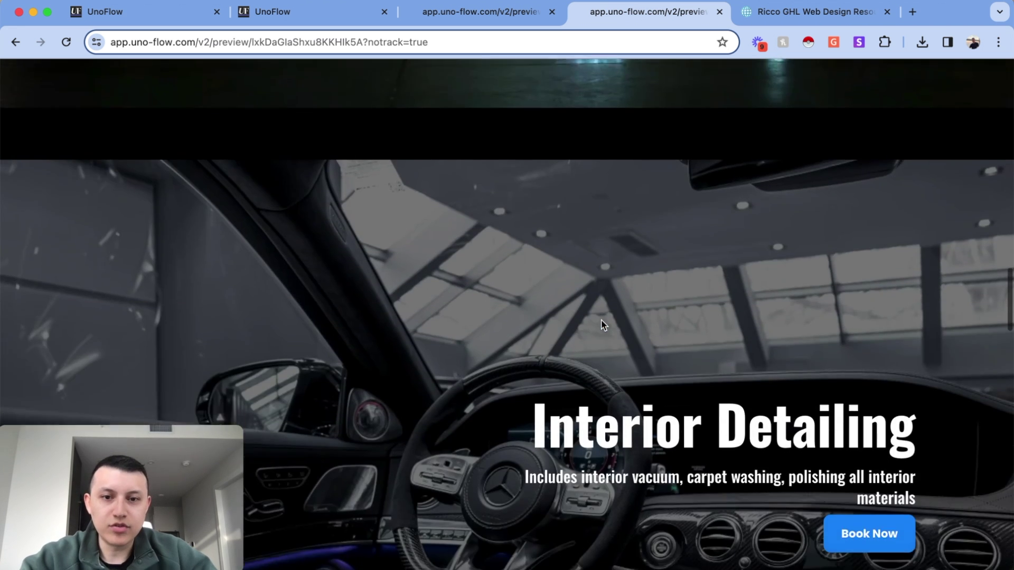
{"action": "scroll", "coordinate": [602, 320], "scroll_direction": "down", "scroll_amount": 10}
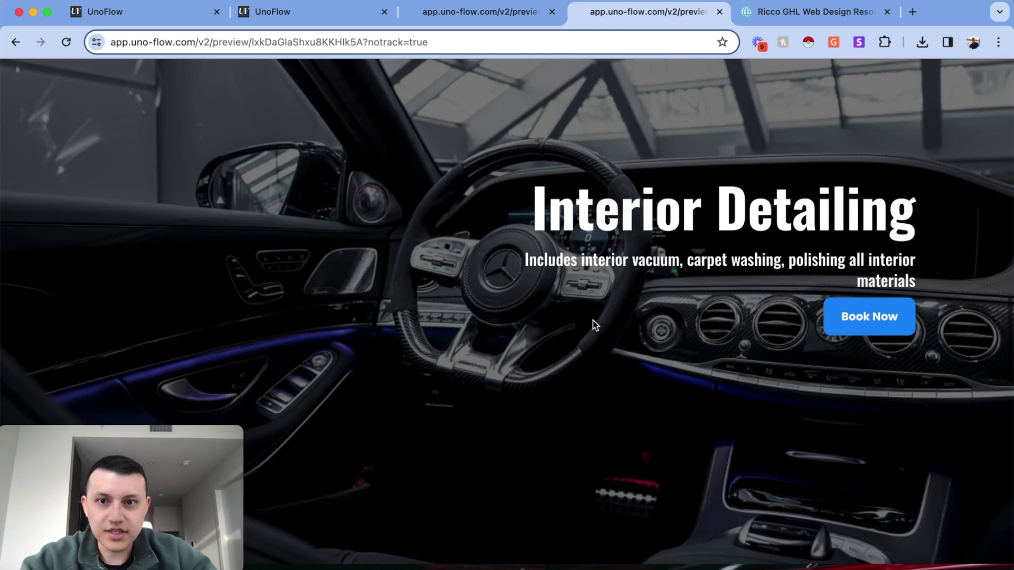
{"action": "scroll", "coordinate": [594, 325], "scroll_direction": "down", "scroll_amount": 10}
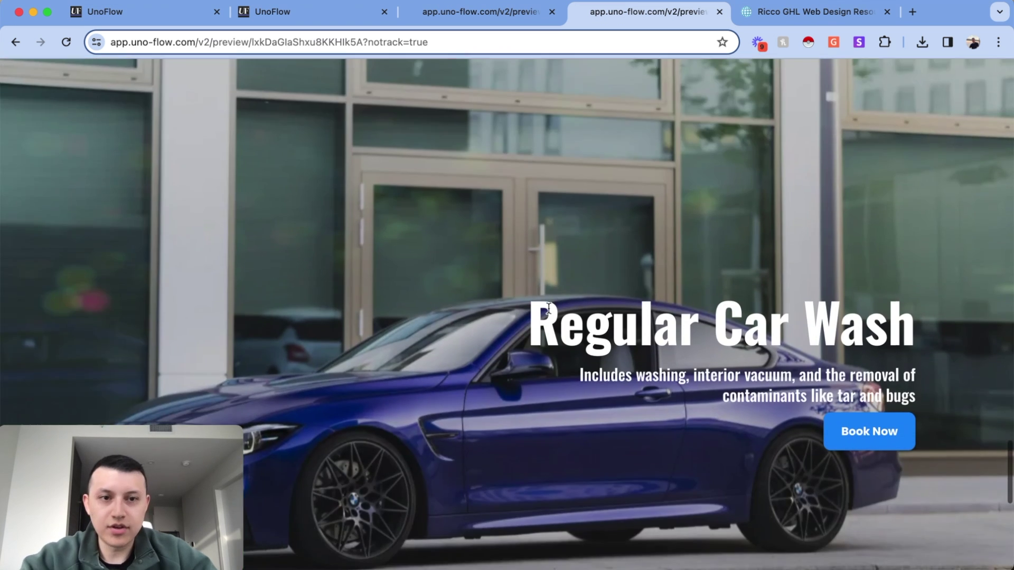
{"action": "scroll", "coordinate": [552, 311], "scroll_direction": "down", "scroll_amount": 2}
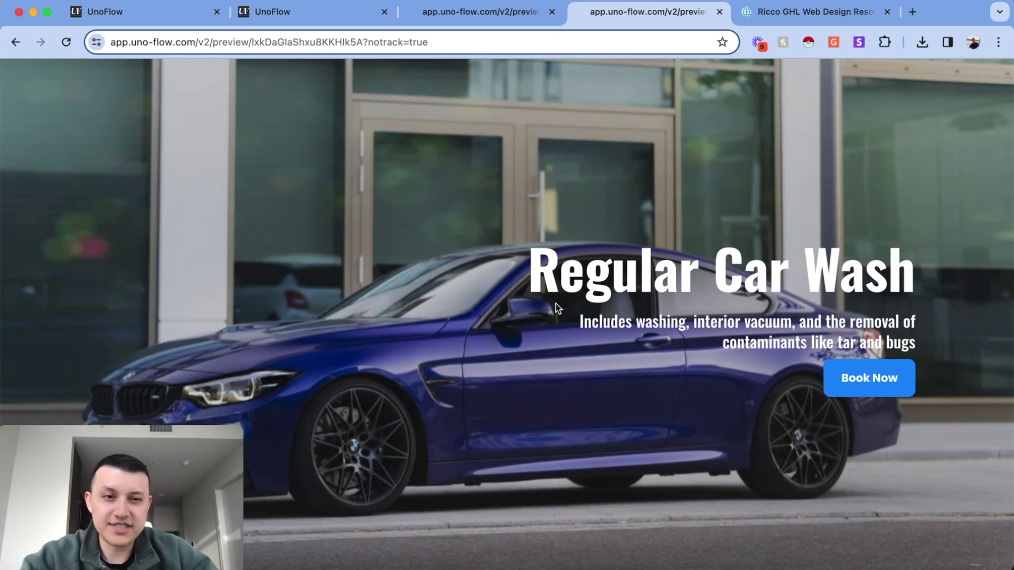
{"action": "scroll", "coordinate": [576, 299], "scroll_direction": "up", "scroll_amount": 20}
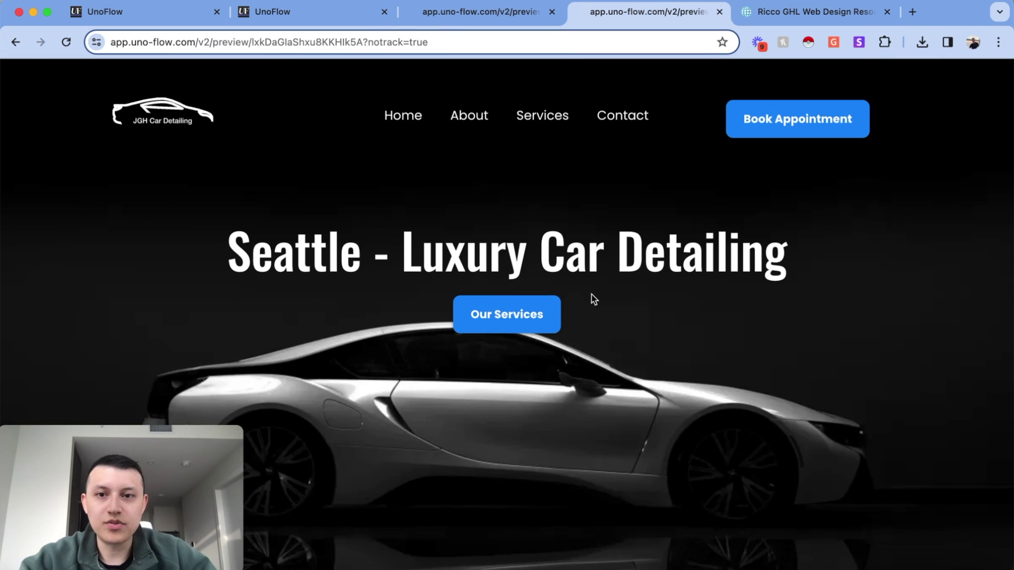
{"action": "scroll", "coordinate": [613, 278], "scroll_direction": "down", "scroll_amount": 4}
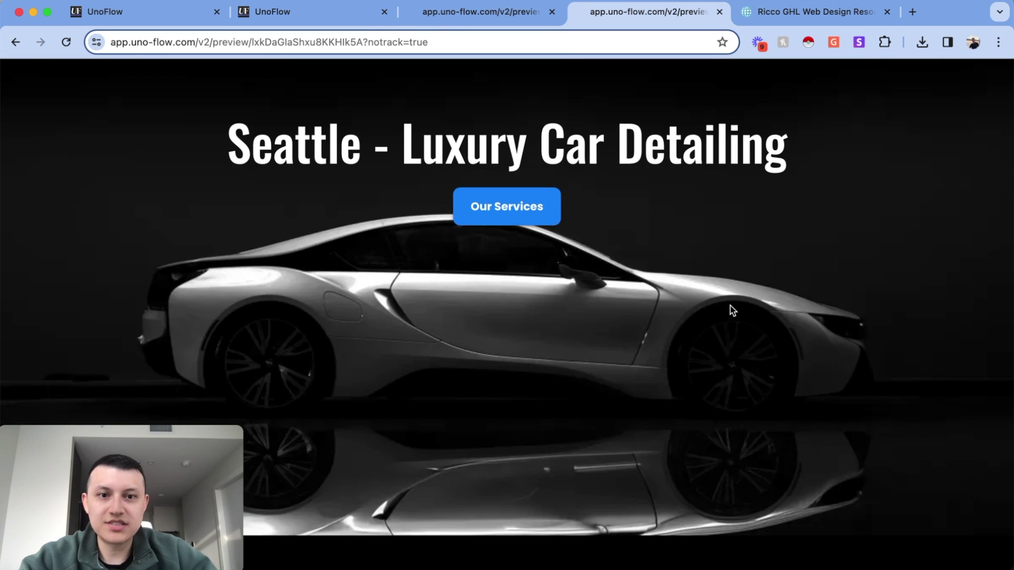
{"action": "scroll", "coordinate": [715, 311], "scroll_direction": "up", "scroll_amount": 4}
{"action": "scroll", "coordinate": [714, 310], "scroll_direction": "down", "scroll_amount": 12}
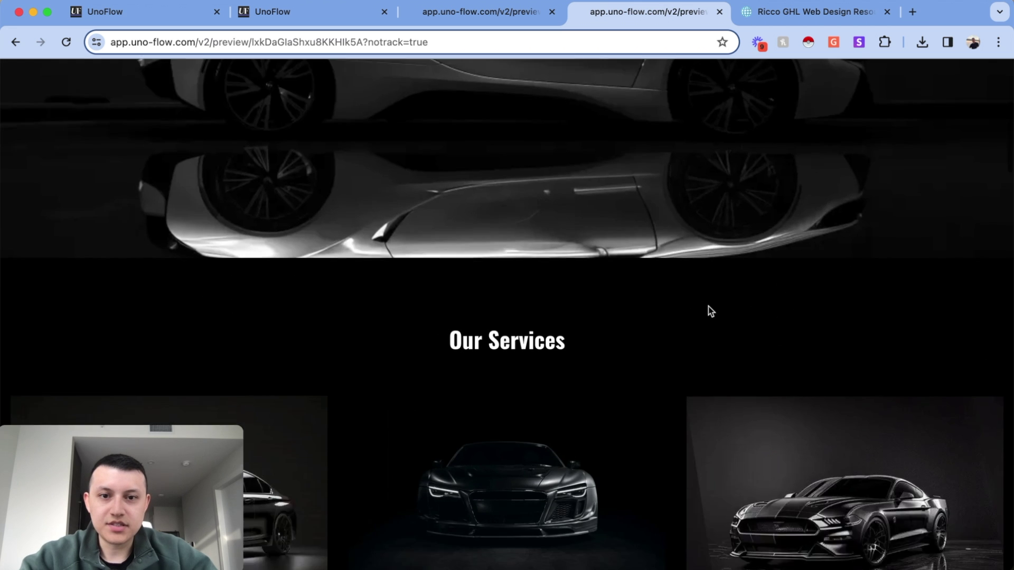
{"action": "scroll", "coordinate": [708, 306], "scroll_direction": "down", "scroll_amount": 8}
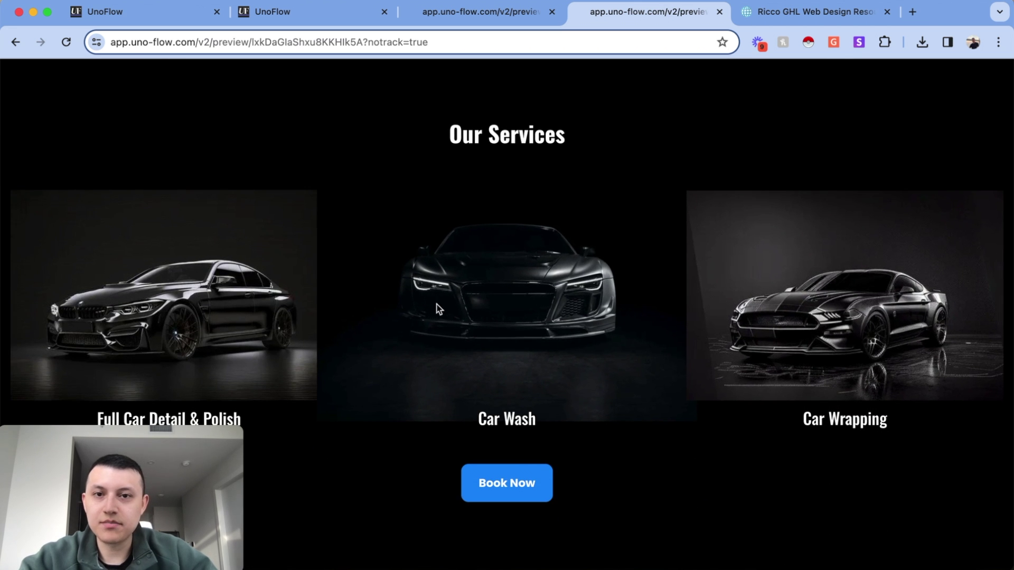
{"action": "scroll", "coordinate": [190, 305], "scroll_direction": "up", "scroll_amount": 15}
{"action": "left_click_drag", "start_coordinate": [400, 251], "coordinate": [793, 256]}
{"action": "scroll", "coordinate": [691, 285], "scroll_direction": "down", "scroll_amount": 15}
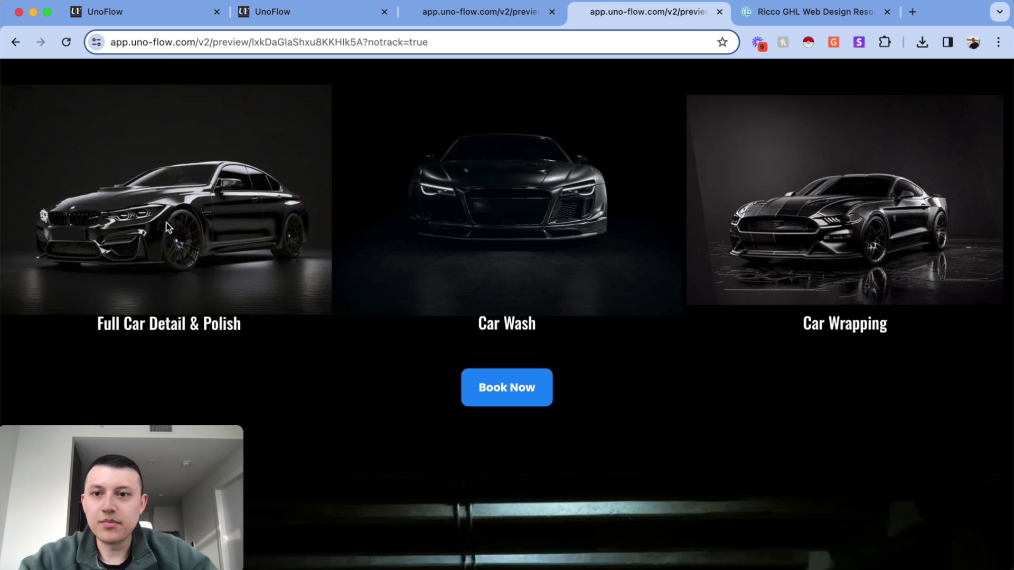
{"action": "left_click", "coordinate": [503, 12]}
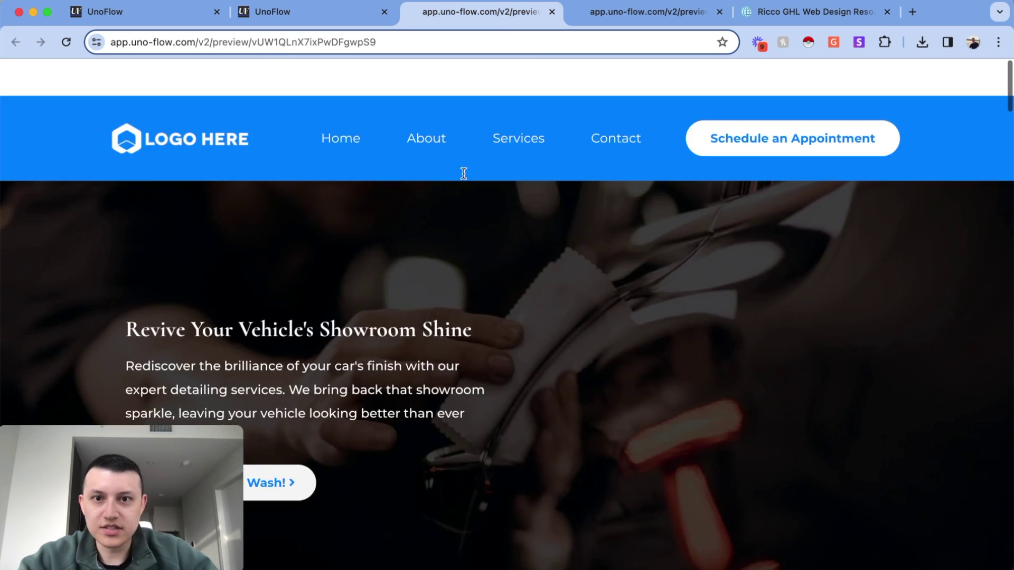
{"action": "scroll", "coordinate": [509, 228], "scroll_direction": "down", "scroll_amount": 20}
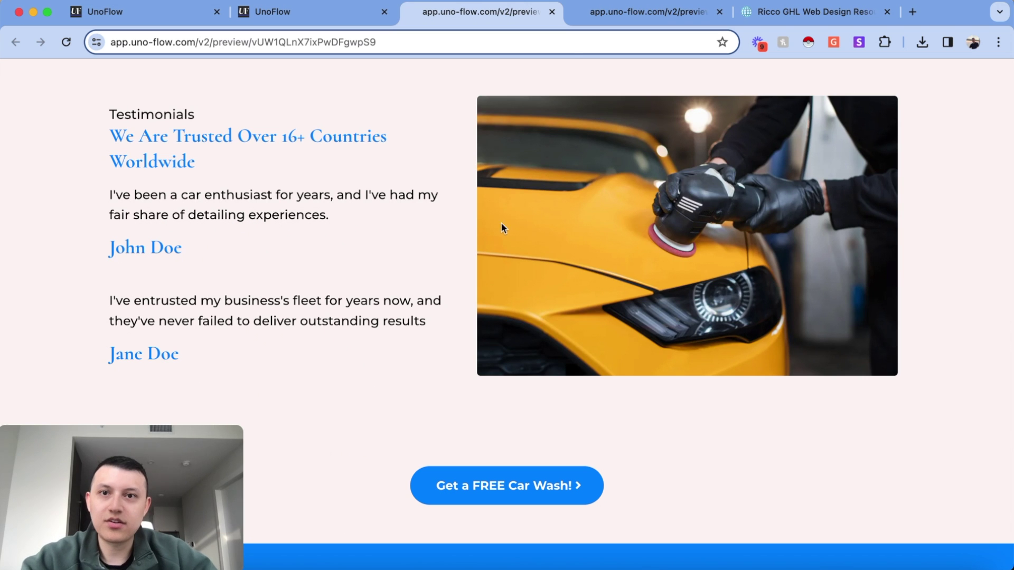
{"action": "left_click", "coordinate": [610, 15]}
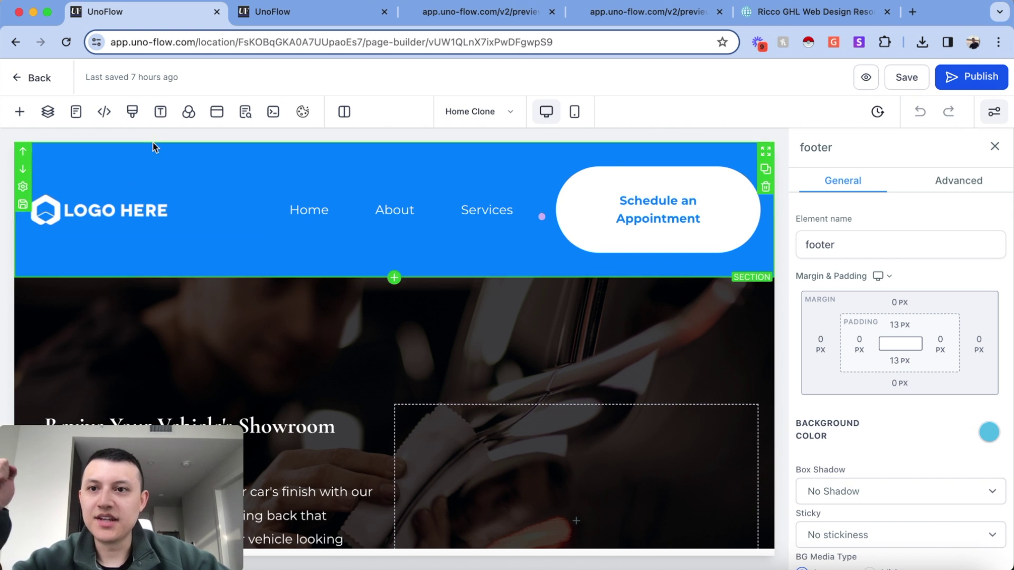
Step: Give the Home Clone header section a black background colour instead of blue
{"action": "left_click", "coordinate": [188, 113]}
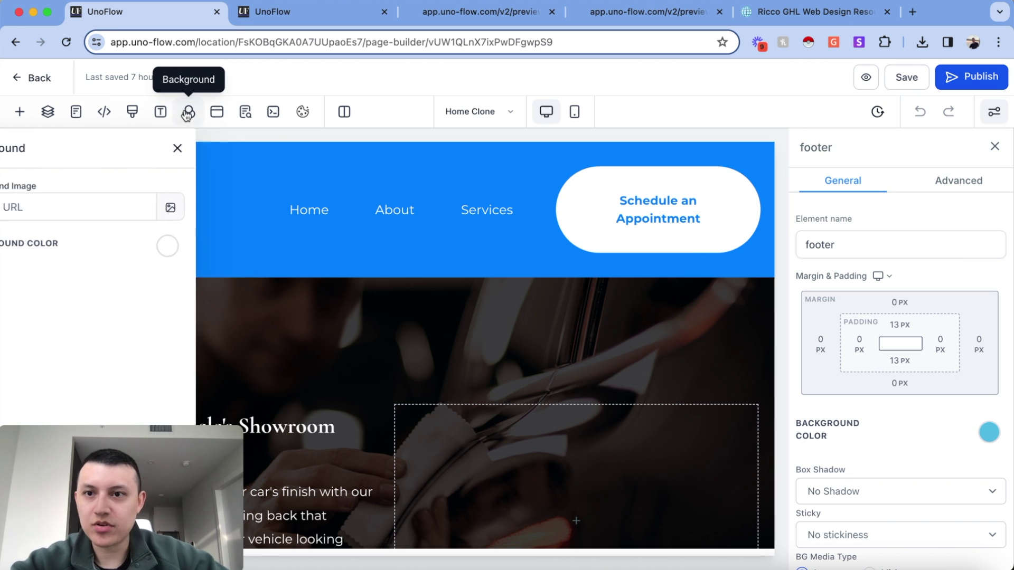
{"action": "left_click", "coordinate": [217, 246]}
{"action": "left_click", "coordinate": [238, 161]}
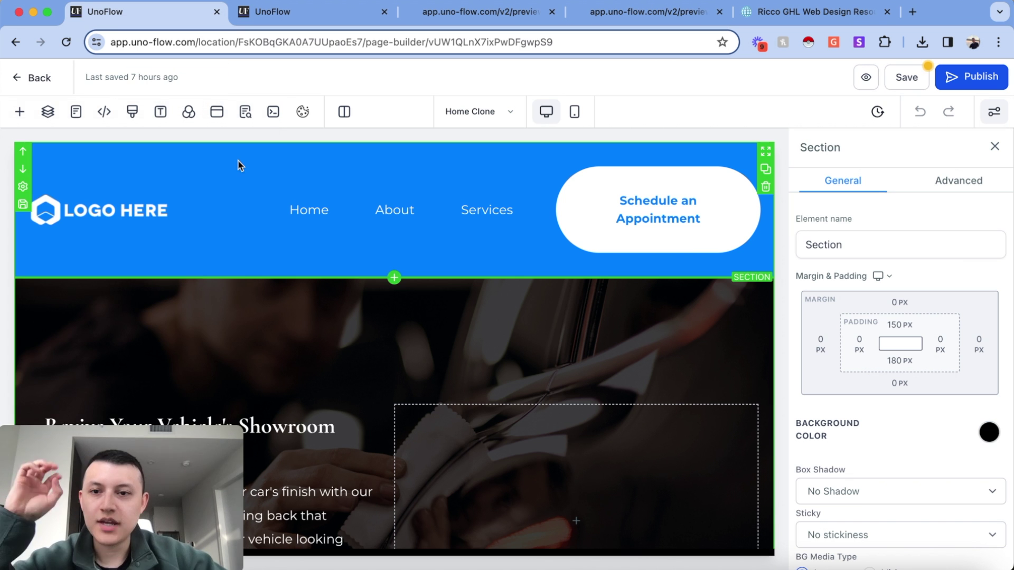
{"action": "left_click", "coordinate": [188, 112]}
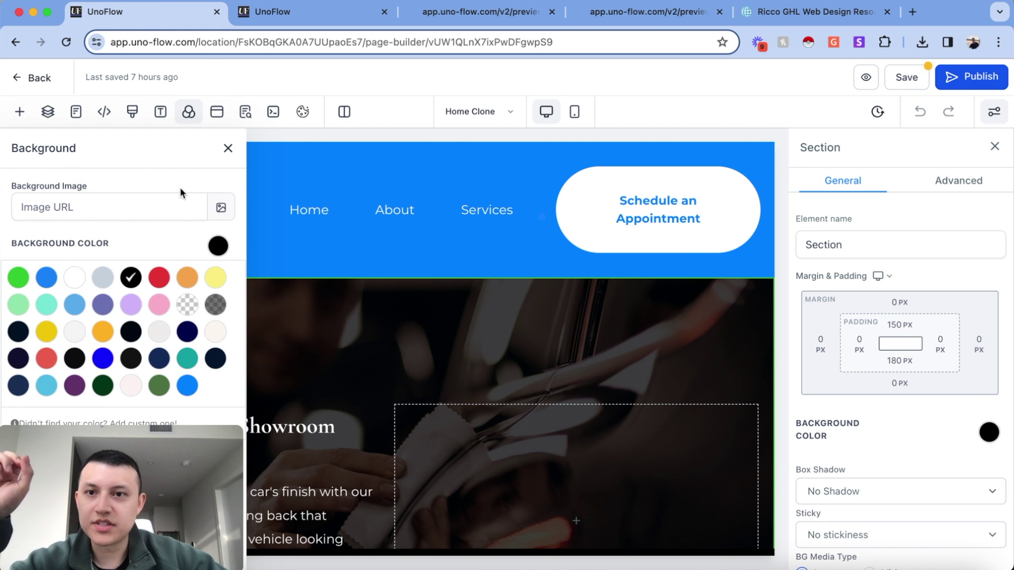
{"action": "left_click", "coordinate": [227, 148]}
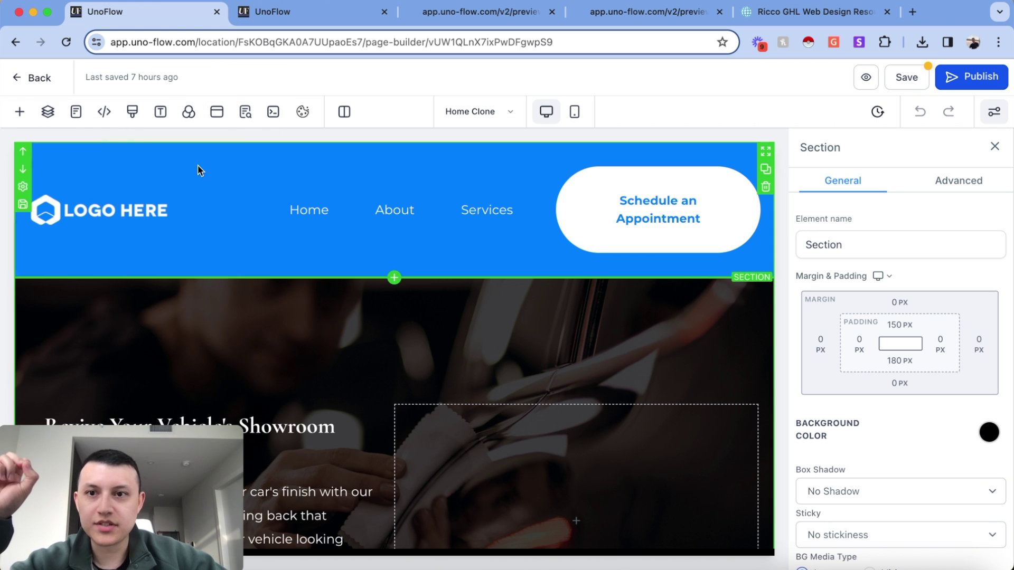
{"action": "left_click", "coordinate": [989, 433]}
{"action": "left_click", "coordinate": [916, 472]}
Step: Set the navigation menu's brand logo to cardetaillogo.png from the media library
{"action": "left_click", "coordinate": [285, 209]}
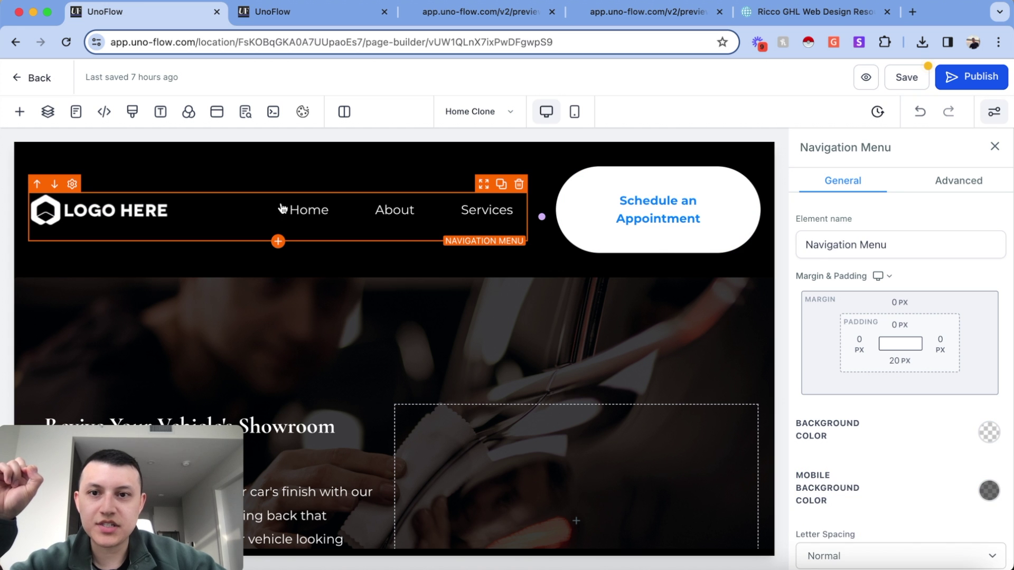
{"action": "scroll", "coordinate": [878, 362], "scroll_direction": "down", "scroll_amount": 15}
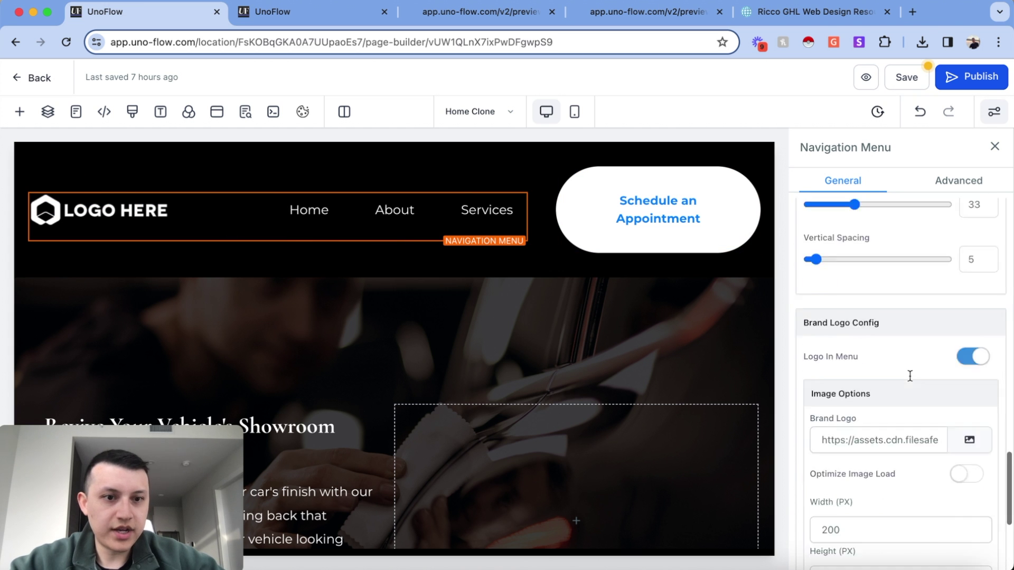
{"action": "scroll", "coordinate": [959, 379], "scroll_direction": "up", "scroll_amount": 2}
{"action": "left_click", "coordinate": [967, 367]}
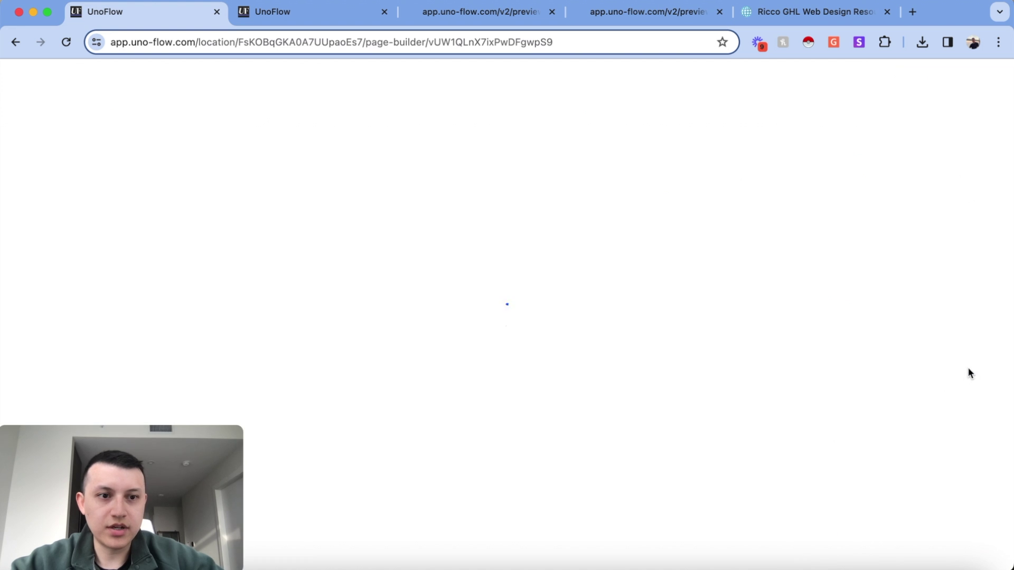
{"action": "scroll", "coordinate": [453, 352], "scroll_direction": "down", "scroll_amount": 5}
{"action": "scroll", "coordinate": [453, 353], "scroll_direction": "up", "scroll_amount": 2}
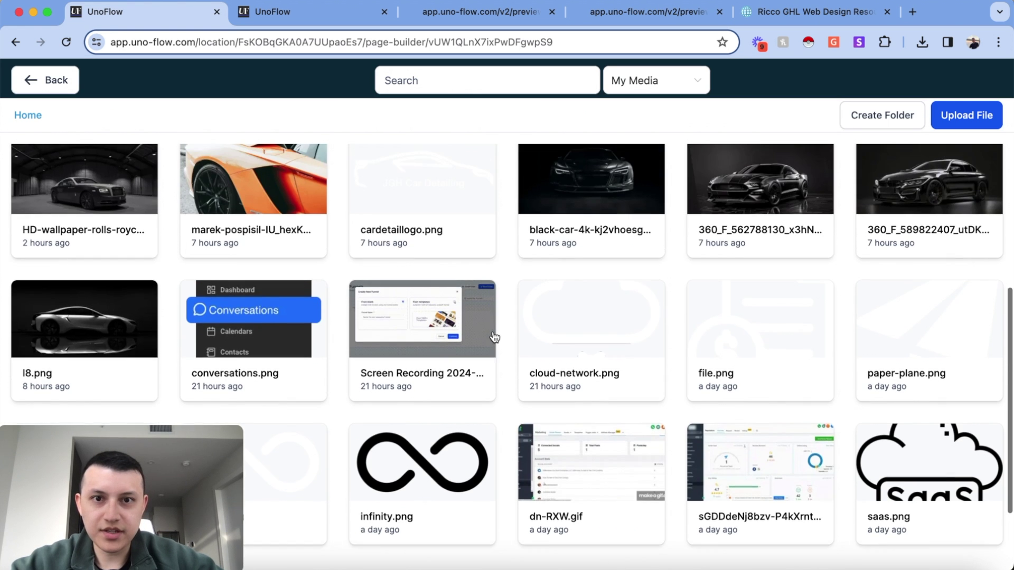
{"action": "left_click", "coordinate": [423, 206]}
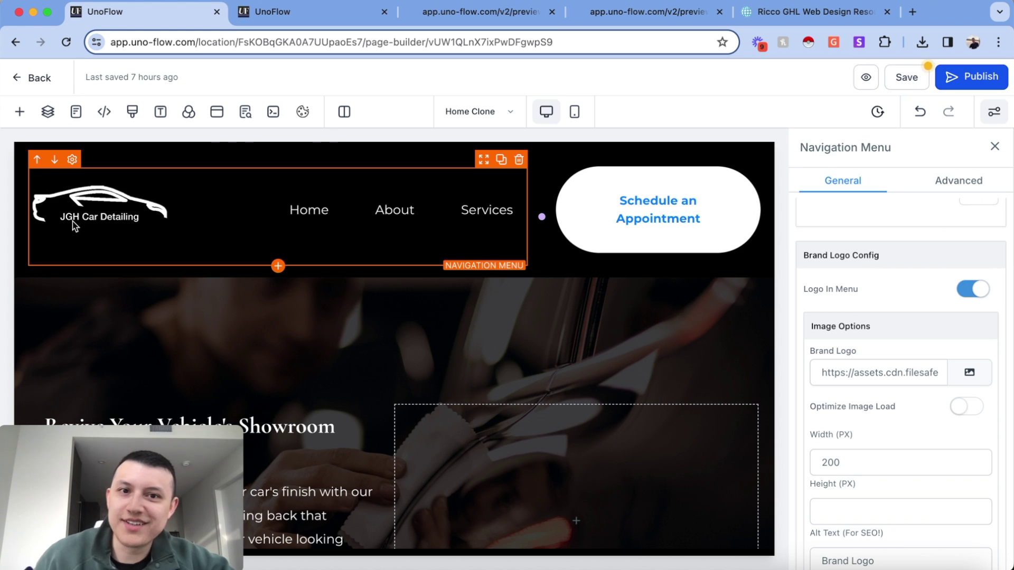
{"action": "left_click", "coordinate": [278, 319]}
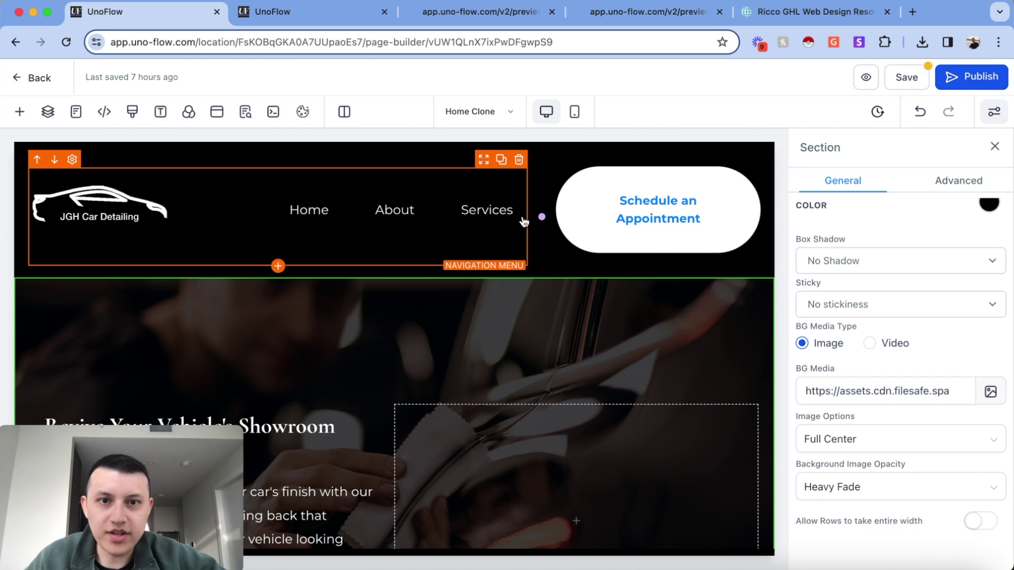
Step: Apply the dark slate preset style to the appointment button and make its background blue
{"action": "left_click", "coordinate": [668, 219]}
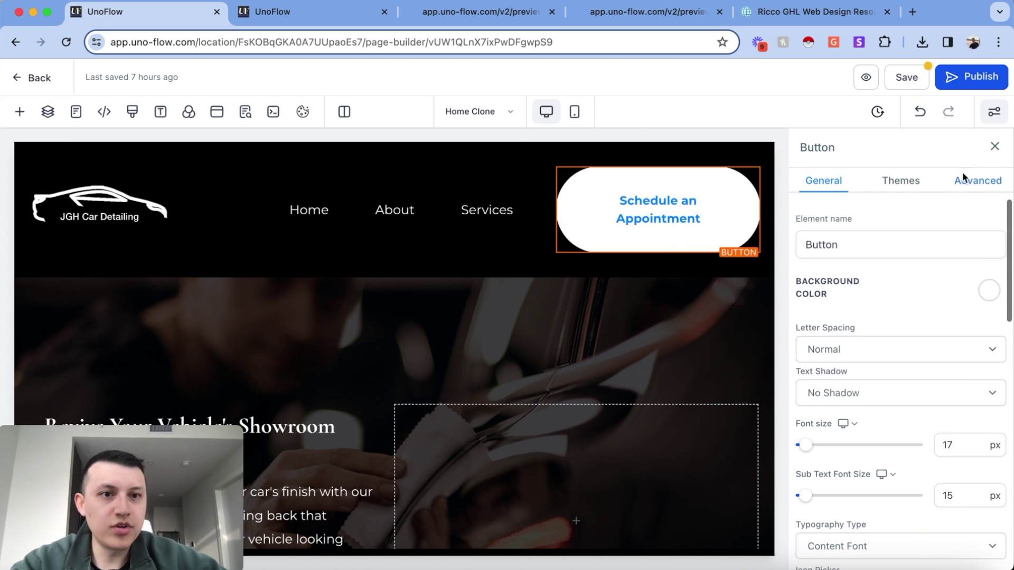
{"action": "left_click", "coordinate": [887, 183]}
{"action": "scroll", "coordinate": [924, 317], "scroll_direction": "down", "scroll_amount": 10}
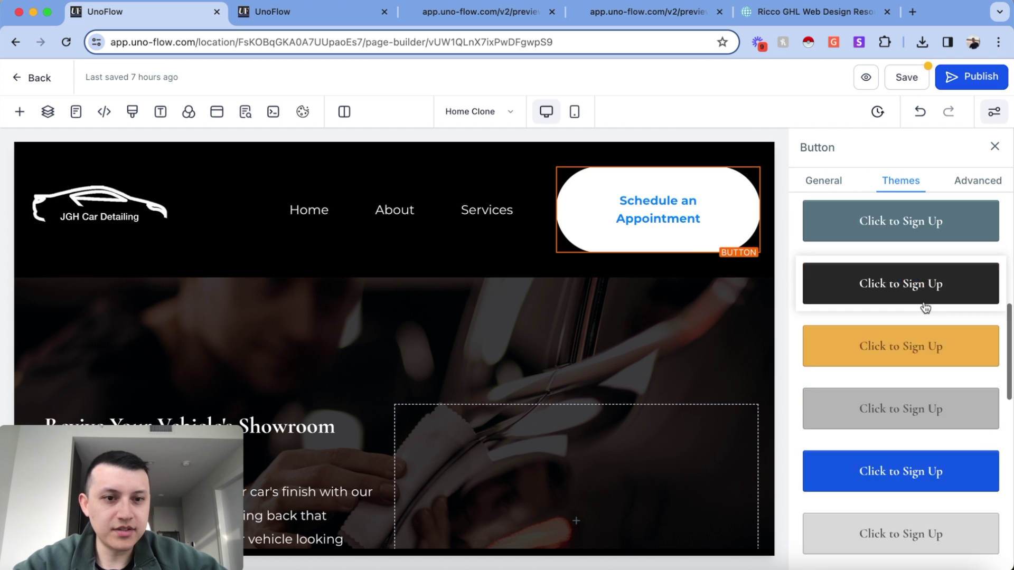
{"action": "scroll", "coordinate": [940, 332], "scroll_direction": "down", "scroll_amount": 4}
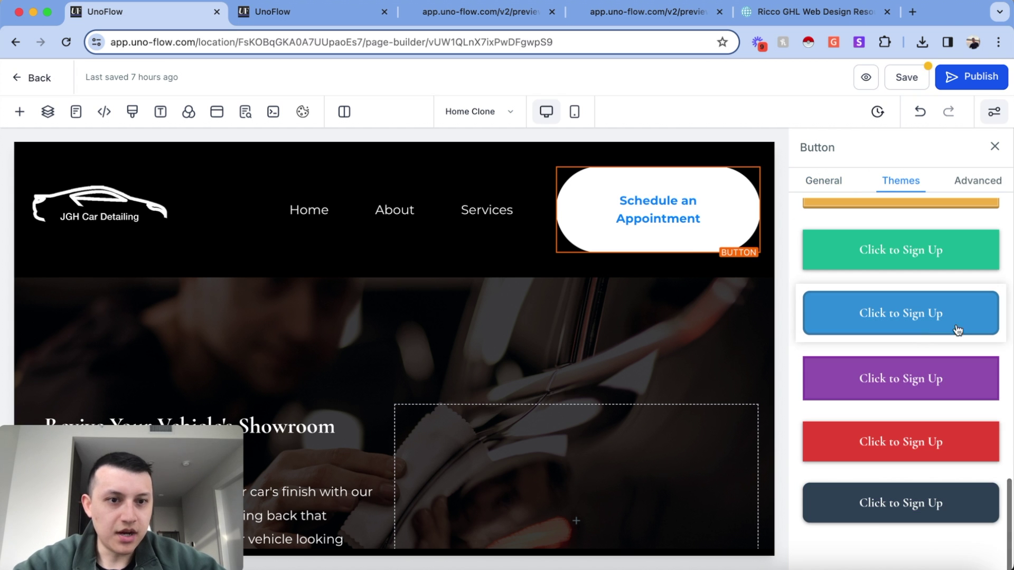
{"action": "left_click", "coordinate": [873, 502]}
{"action": "left_click", "coordinate": [974, 184]}
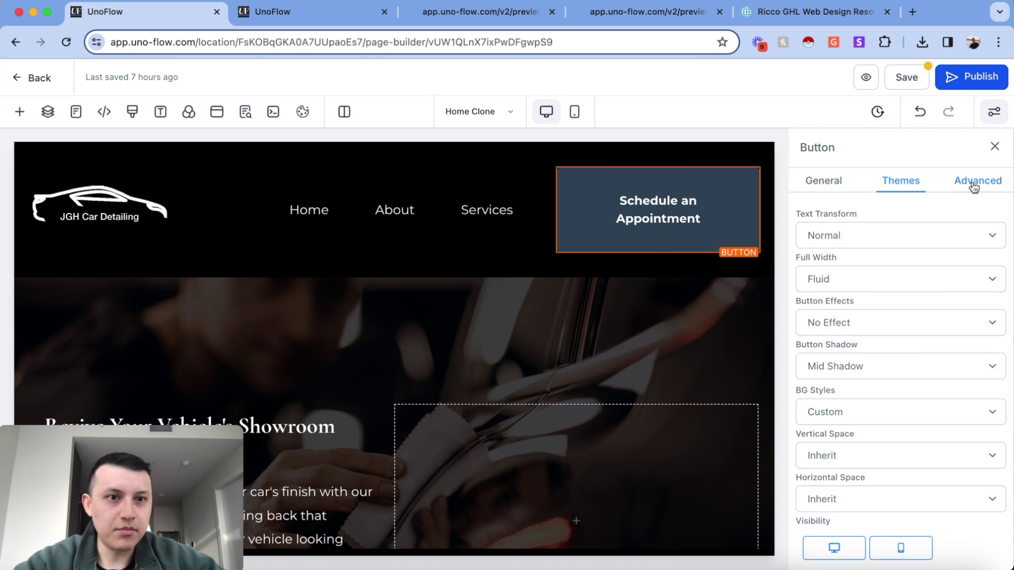
{"action": "left_click", "coordinate": [822, 181]}
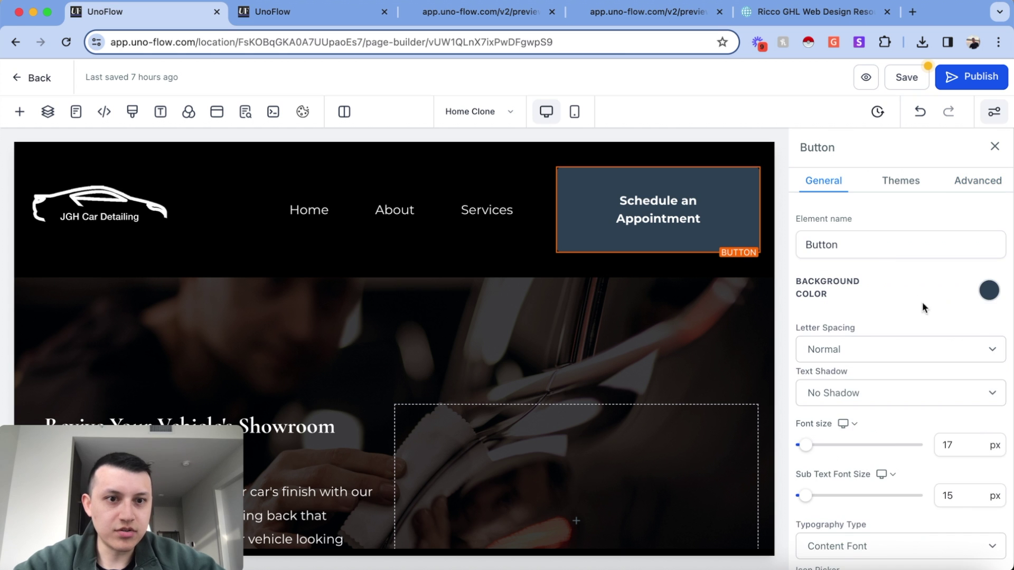
{"action": "left_click", "coordinate": [990, 292]}
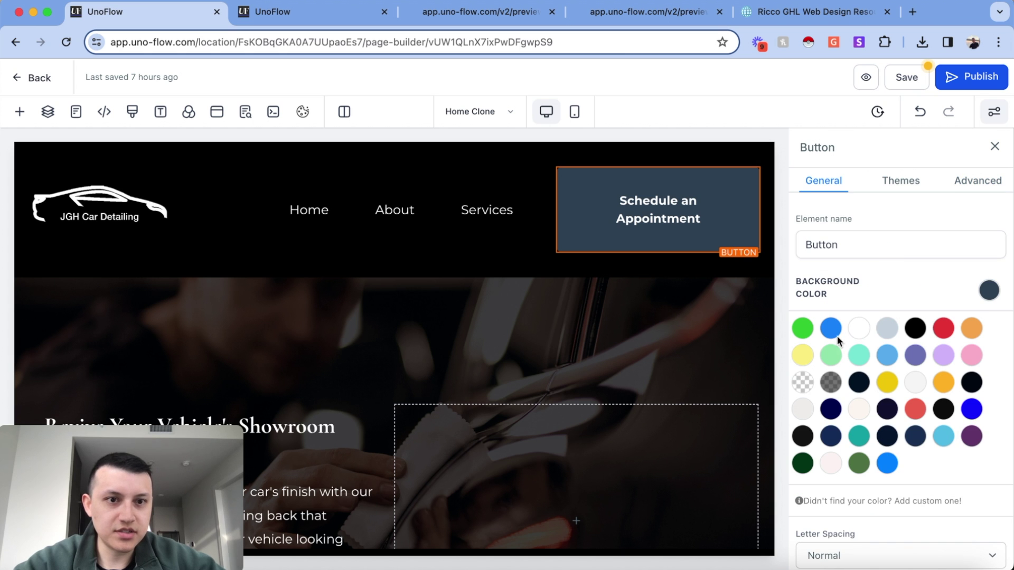
{"action": "left_click", "coordinate": [887, 464]}
Step: Change the button label from 'Schedule an Appointment' to 'Book Appointment'
{"action": "left_click", "coordinate": [598, 226]}
{"action": "left_click", "coordinate": [709, 217]}
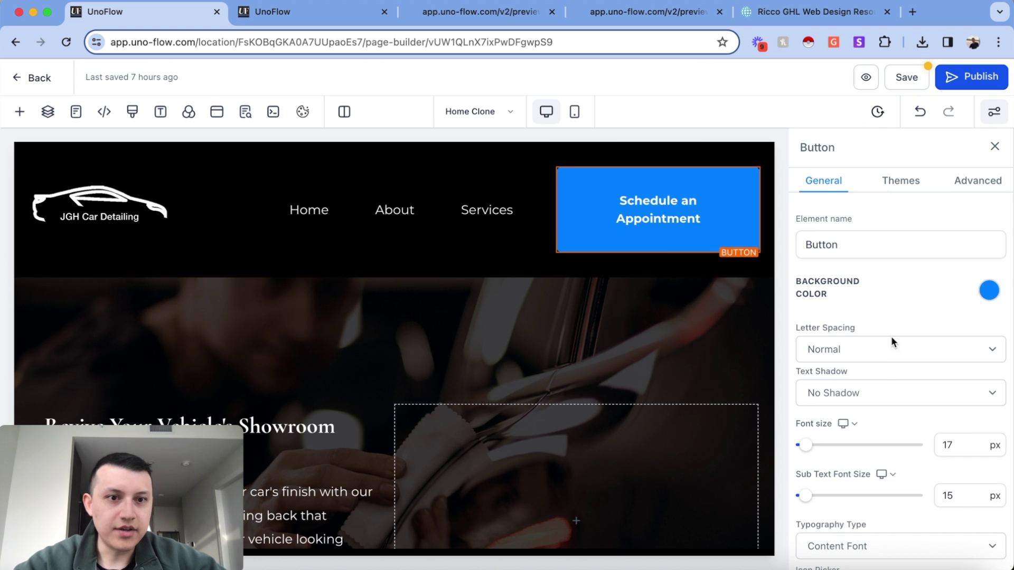
{"action": "scroll", "coordinate": [889, 351], "scroll_direction": "down", "scroll_amount": 10}
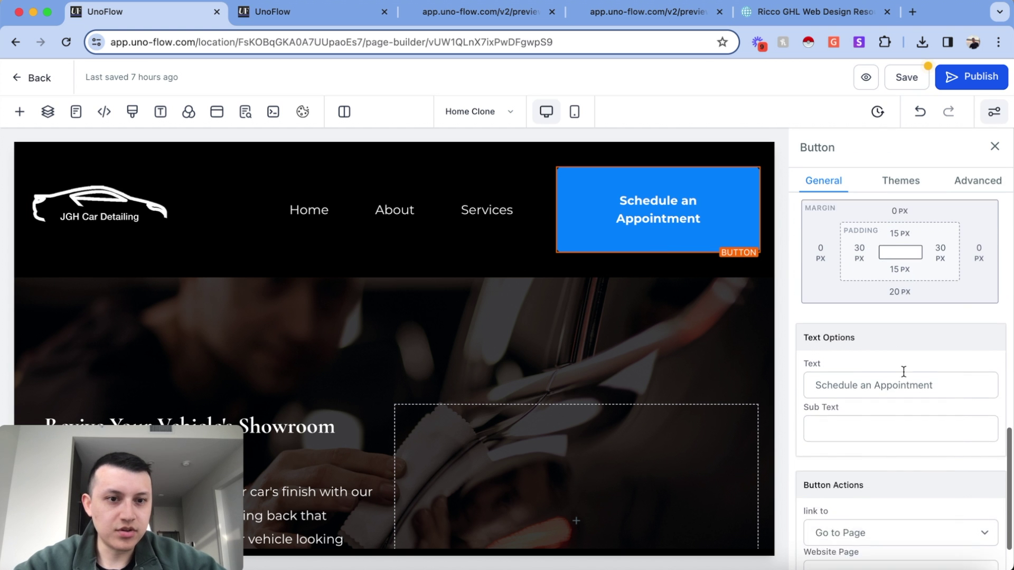
{"action": "left_click_drag", "start_coordinate": [865, 372], "coordinate": [688, 357]}
{"action": "key", "text": "BackSpace"}
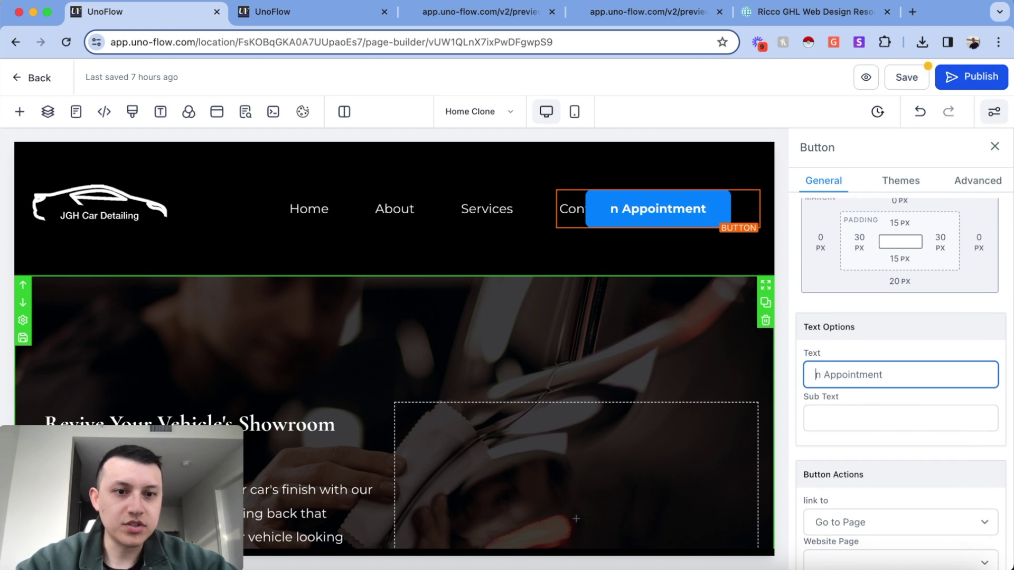
{"action": "key", "text": "Delete"}
{"action": "type", "text": "B"}
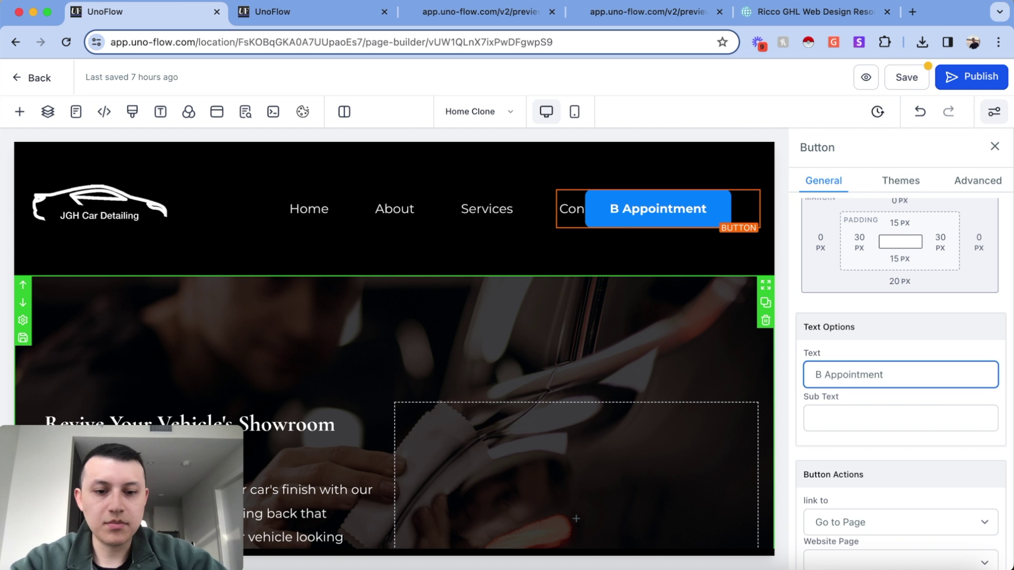
{"action": "type", "text": "ook"}
{"action": "left_click", "coordinate": [641, 254]}
Step: Save the page and preview it in a new tab
{"action": "left_click", "coordinate": [245, 112]}
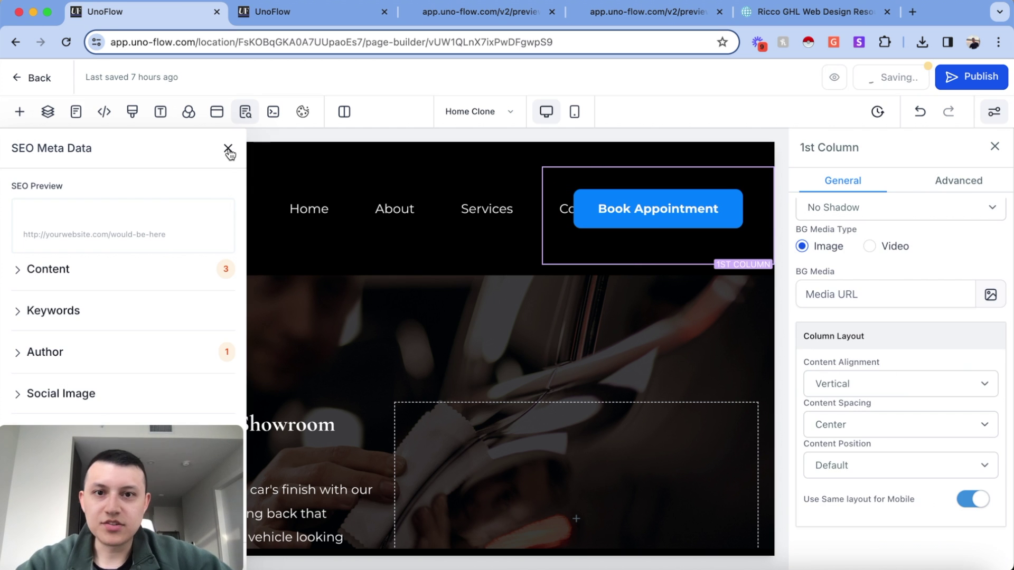
{"action": "left_click", "coordinate": [228, 149]}
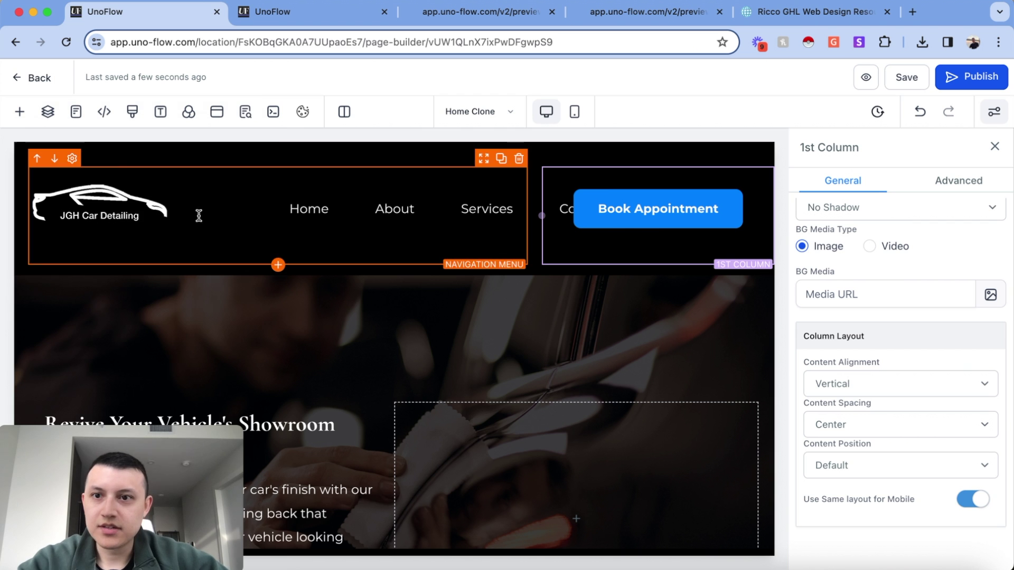
{"action": "left_click", "coordinate": [865, 78]}
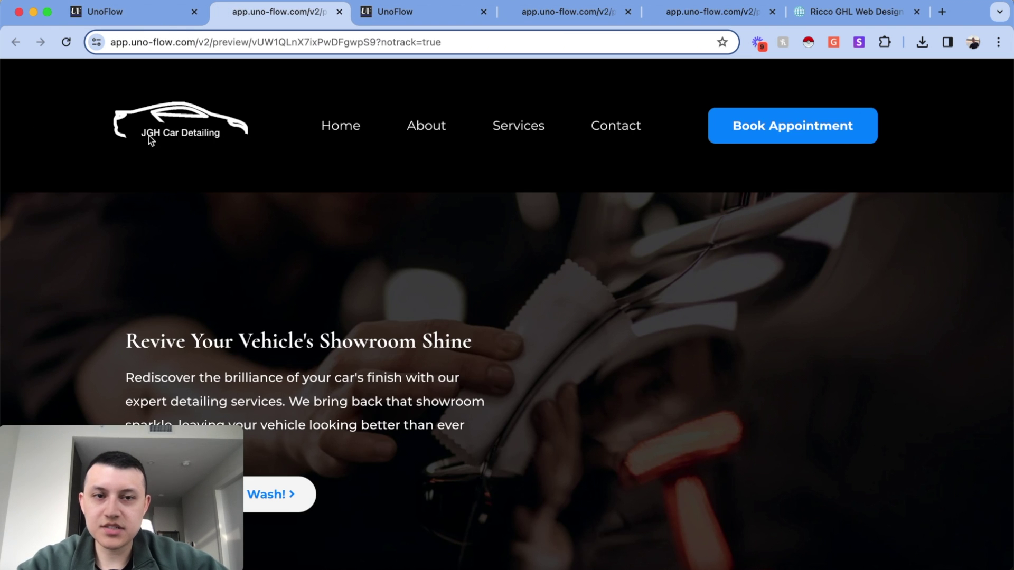
Step: Check the 'Get a FREE Car Wash!' popup in the preview, then return to the page builder
{"action": "left_click", "coordinate": [875, 138]}
{"action": "left_click", "coordinate": [830, 121]}
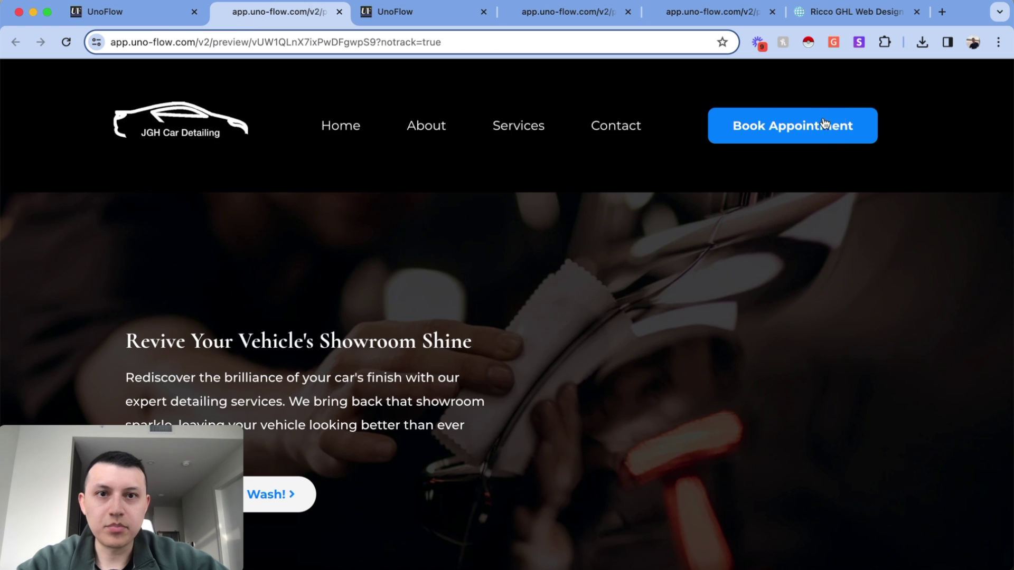
{"action": "left_click", "coordinate": [397, 13]}
{"action": "key", "text": "ctrl+shift+Tab"}
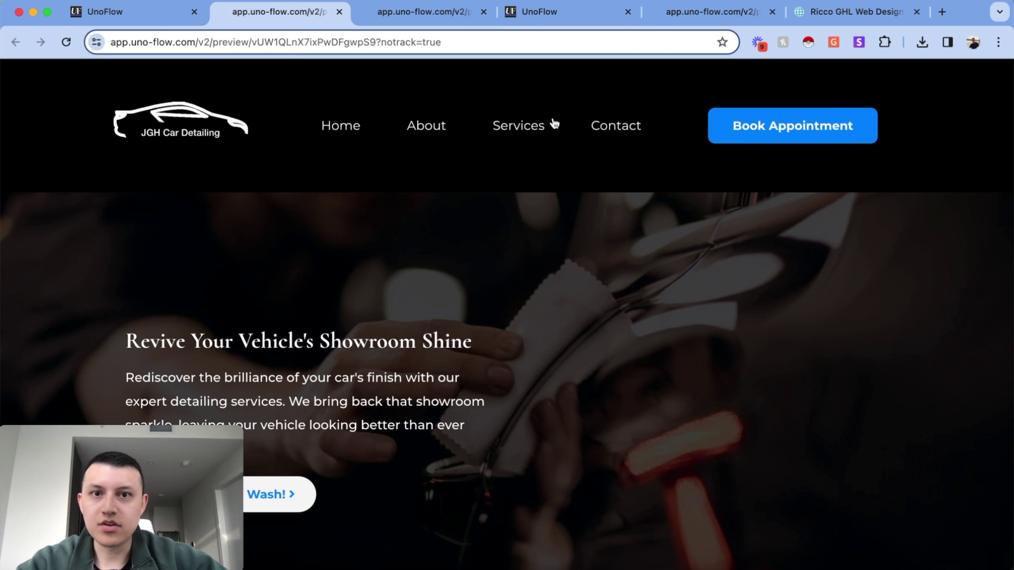
{"action": "left_click", "coordinate": [138, 13]}
{"action": "scroll", "coordinate": [267, 163], "scroll_direction": "down", "scroll_amount": 3}
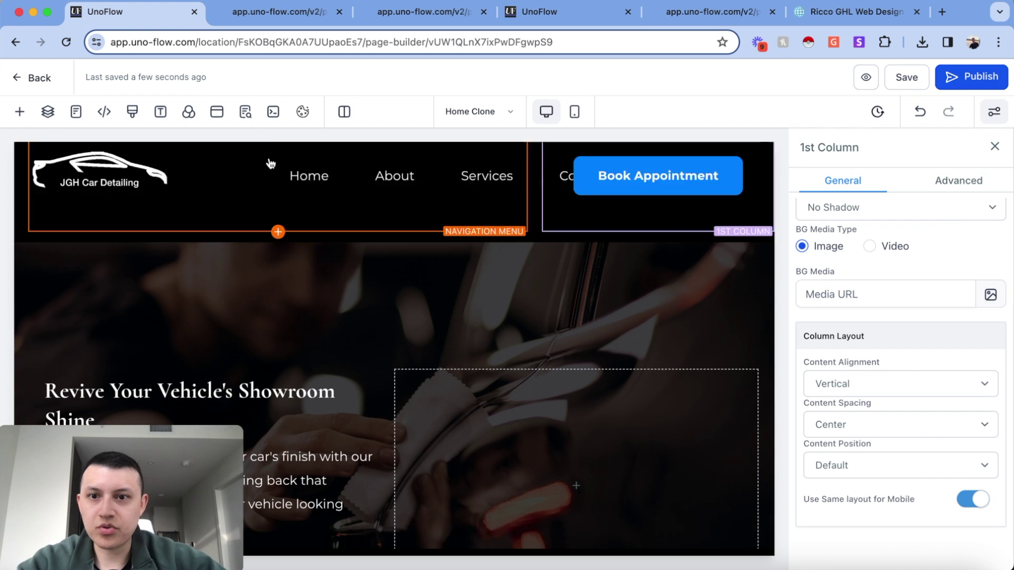
{"action": "scroll", "coordinate": [219, 180], "scroll_direction": "up", "scroll_amount": 2}
{"action": "scroll", "coordinate": [260, 179], "scroll_direction": "down", "scroll_amount": 1}
{"action": "scroll", "coordinate": [375, 217], "scroll_direction": "up", "scroll_amount": 3}
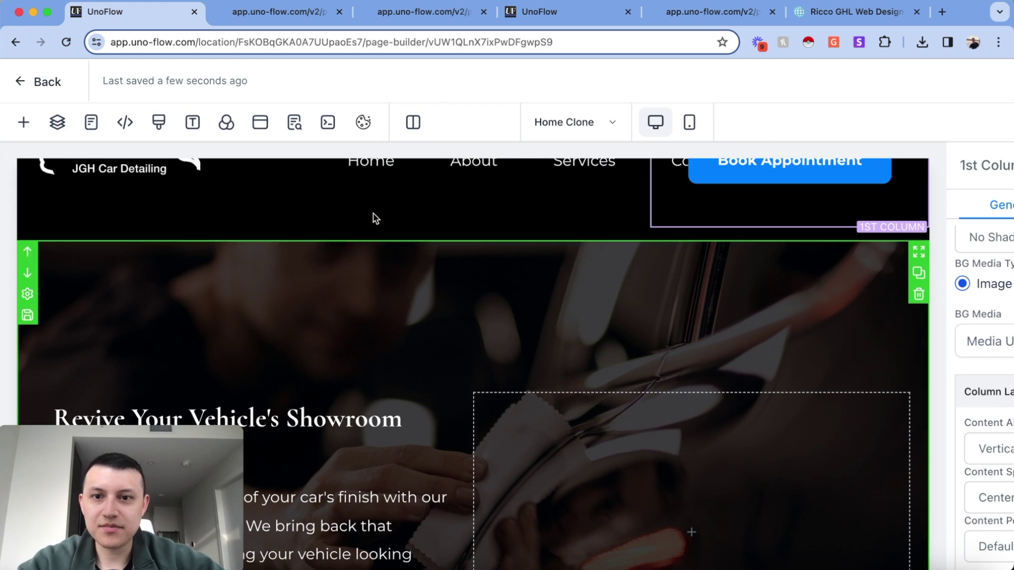
Step: Select the hero section and review the Seattle - Luxury Car Detailing example page for comparison
{"action": "left_click", "coordinate": [251, 261]}
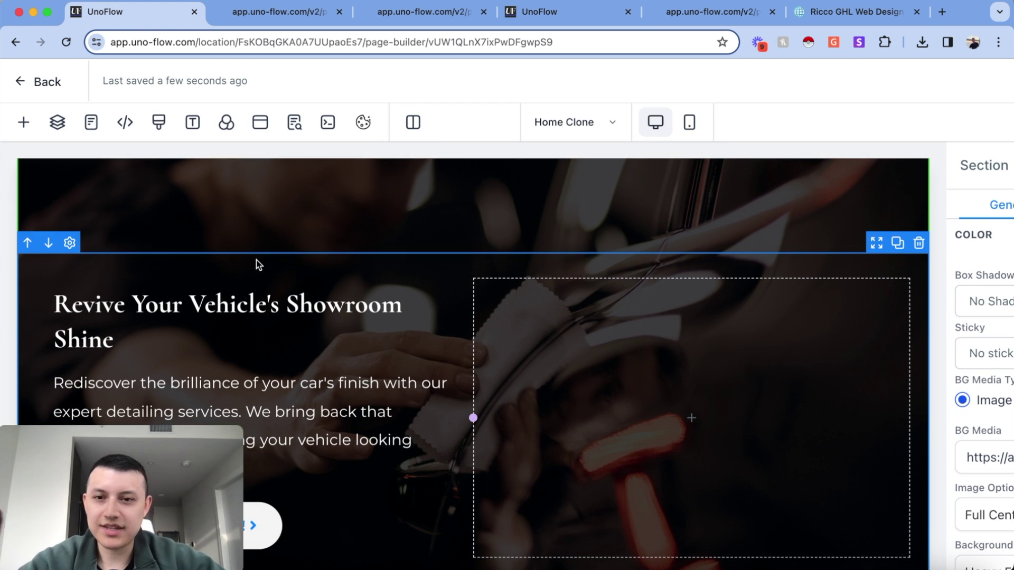
{"action": "left_click", "coordinate": [669, 13]}
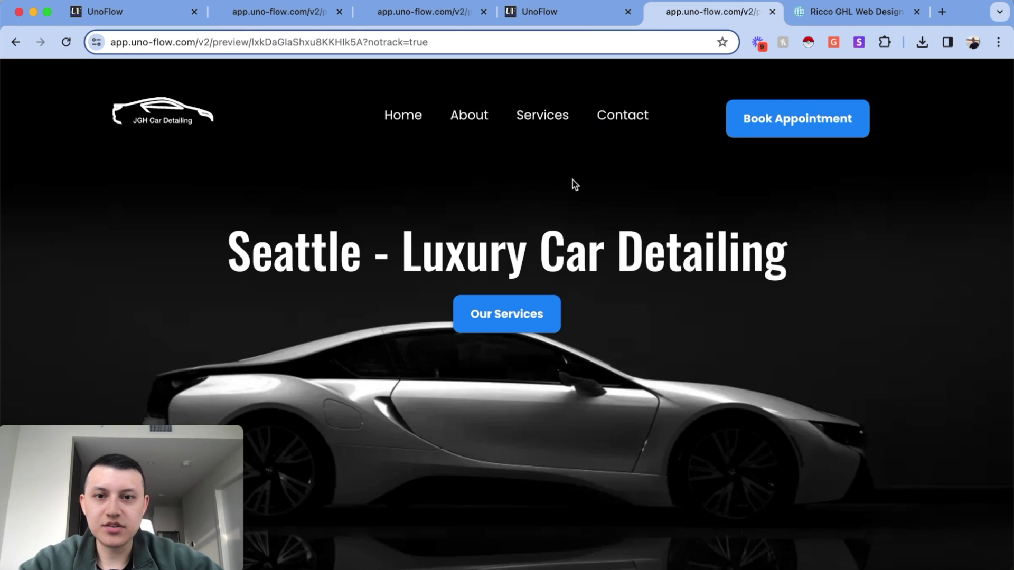
{"action": "scroll", "coordinate": [369, 351], "scroll_direction": "down", "scroll_amount": 3}
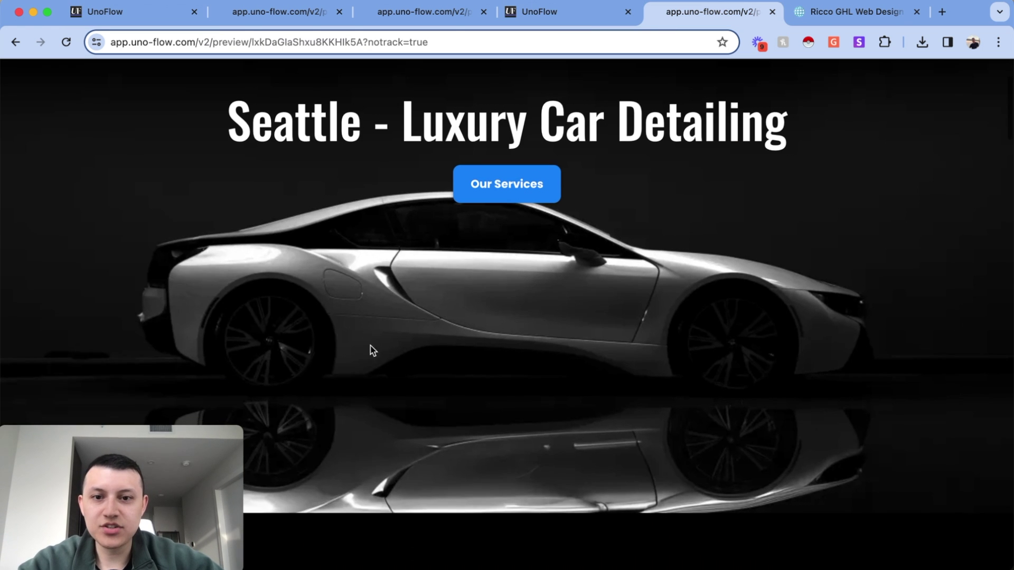
{"action": "scroll", "coordinate": [172, 281], "scroll_direction": "up", "scroll_amount": 3}
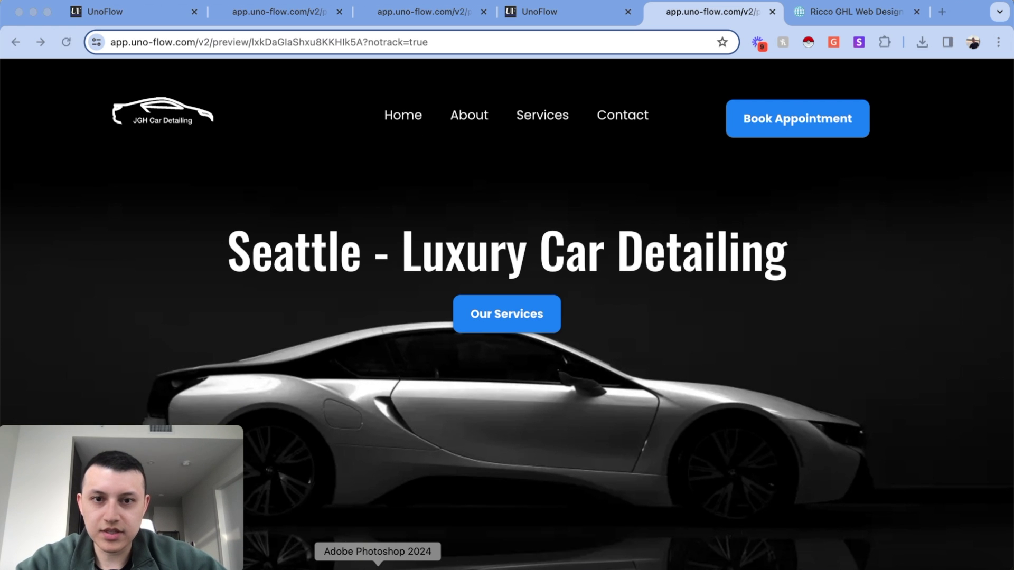
{"action": "left_click", "coordinate": [374, 568]}
Step: Compare the Generative Fill 2 and street photo floors, leaving only the mirrored reflection visible
{"action": "scroll", "coordinate": [610, 317], "scroll_direction": "down", "scroll_amount": 5}
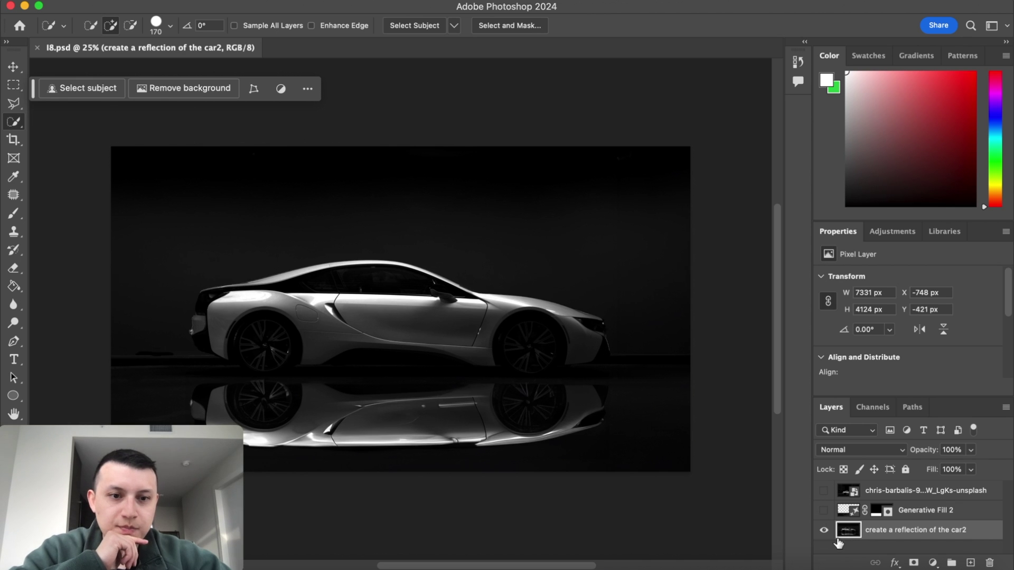
{"action": "left_click", "coordinate": [824, 510]}
{"action": "left_click", "coordinate": [824, 511]}
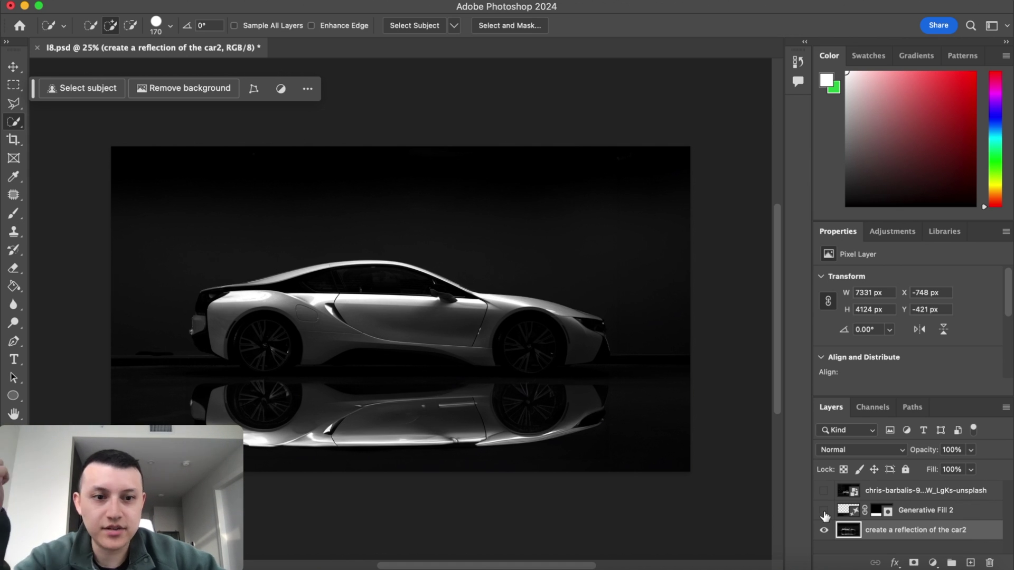
{"action": "left_click", "coordinate": [824, 511]}
{"action": "left_click", "coordinate": [824, 511]}
{"action": "left_click", "coordinate": [824, 490]}
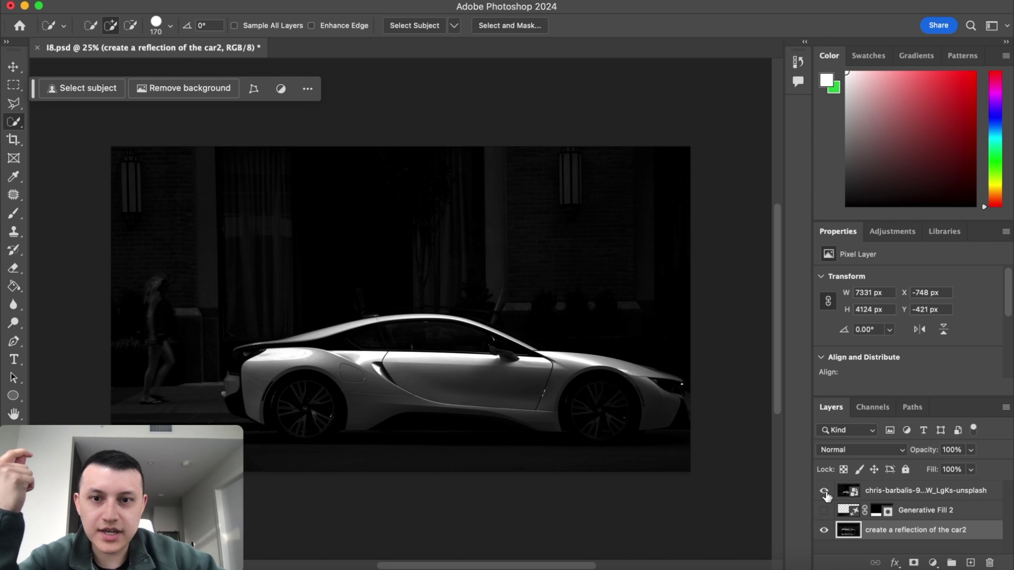
{"action": "left_click", "coordinate": [824, 490]}
{"action": "left_click", "coordinate": [824, 490]}
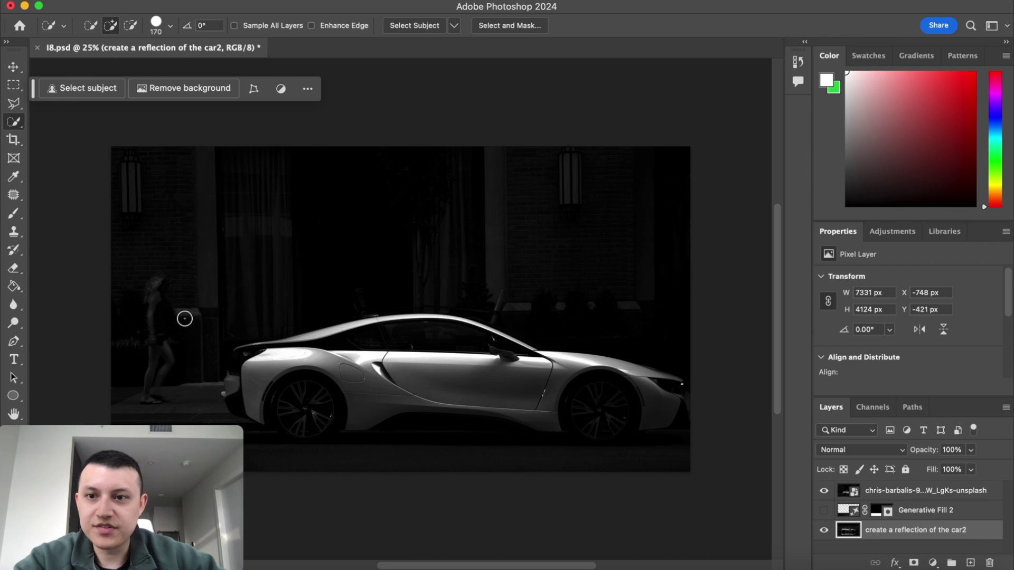
{"action": "left_click", "coordinate": [824, 491]}
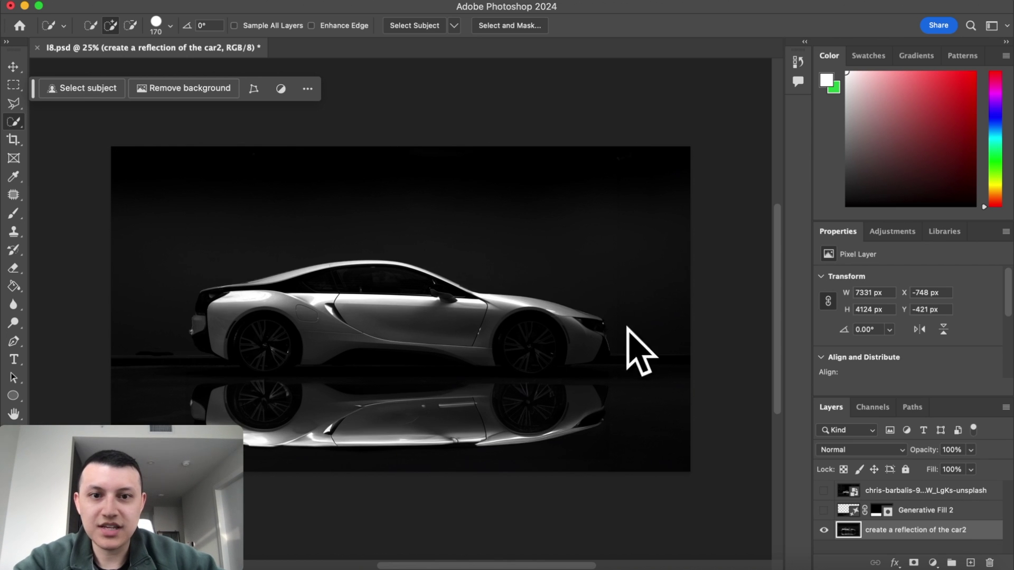
{"action": "left_click", "coordinate": [824, 510]}
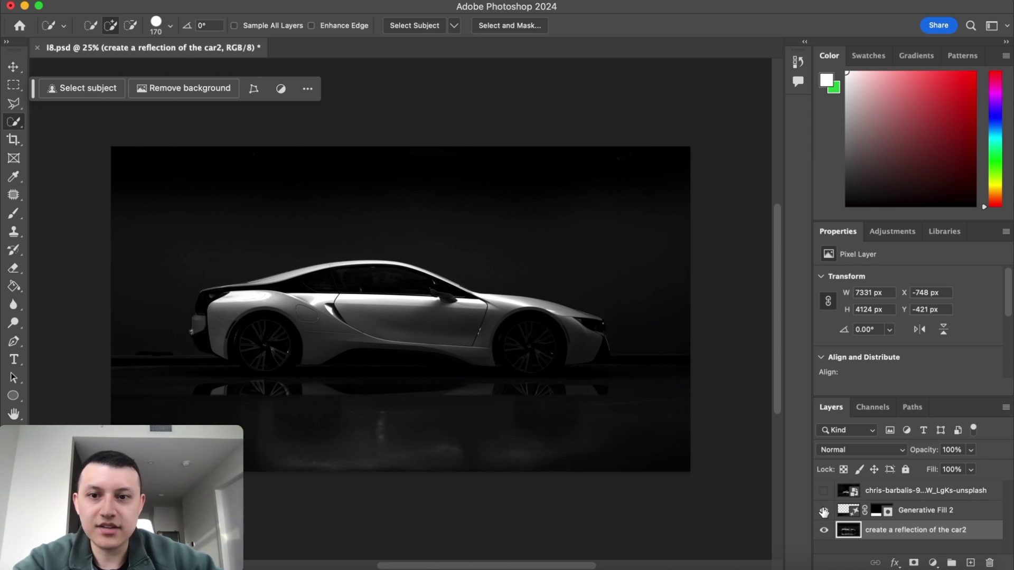
{"action": "left_click", "coordinate": [824, 510]}
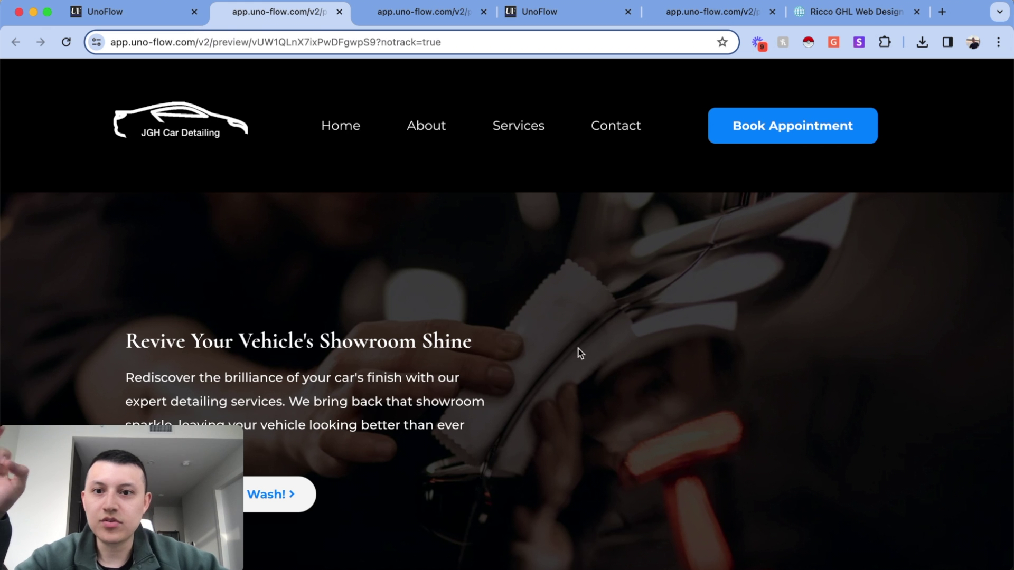
Step: Set the hero section's background image to the reflected silver sports-car picture
{"action": "left_click", "coordinate": [142, 19]}
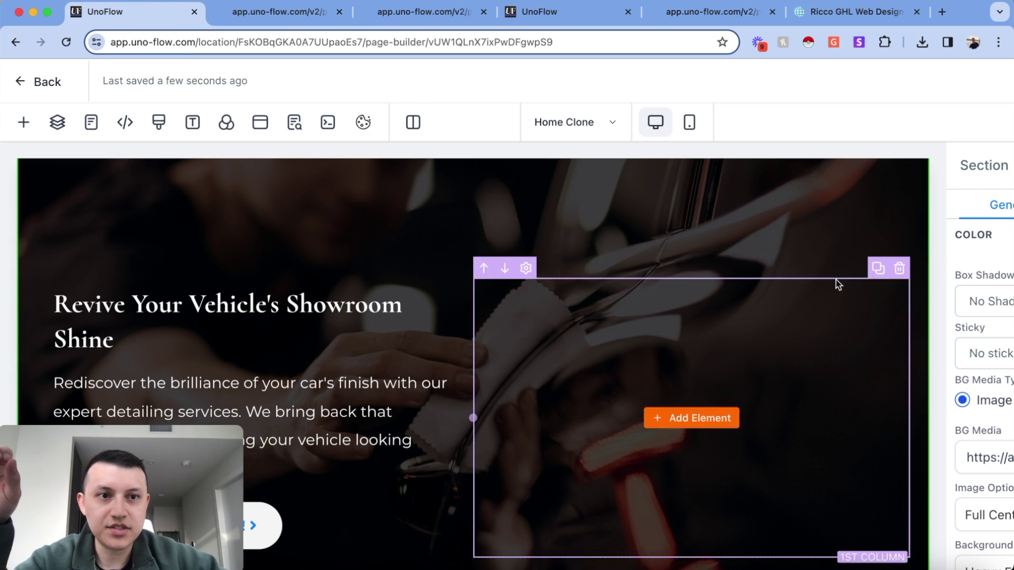
{"action": "scroll", "coordinate": [836, 280], "scroll_direction": "up", "scroll_amount": 2}
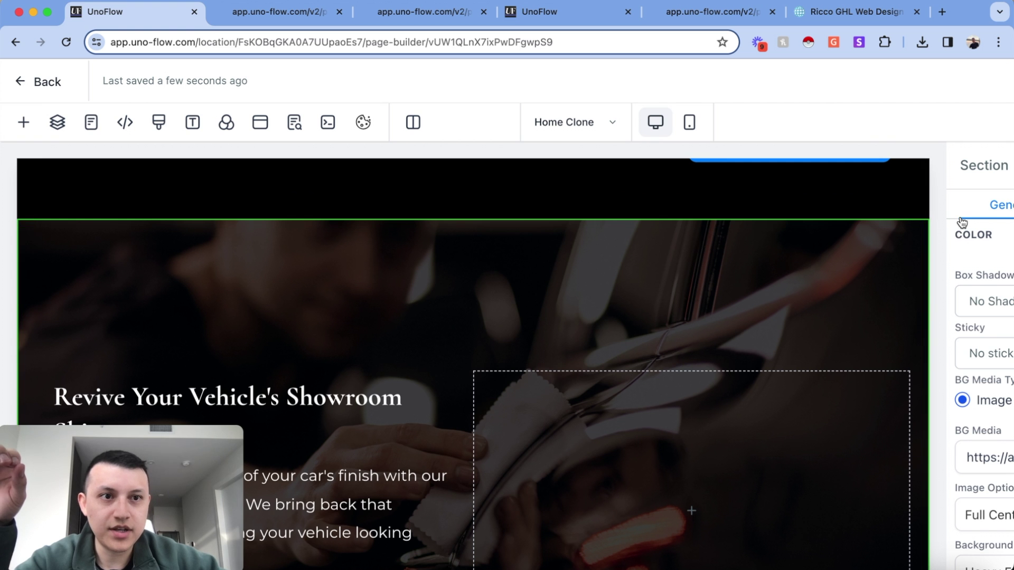
{"action": "key", "text": "super+minus"}
{"action": "left_click", "coordinate": [991, 392]}
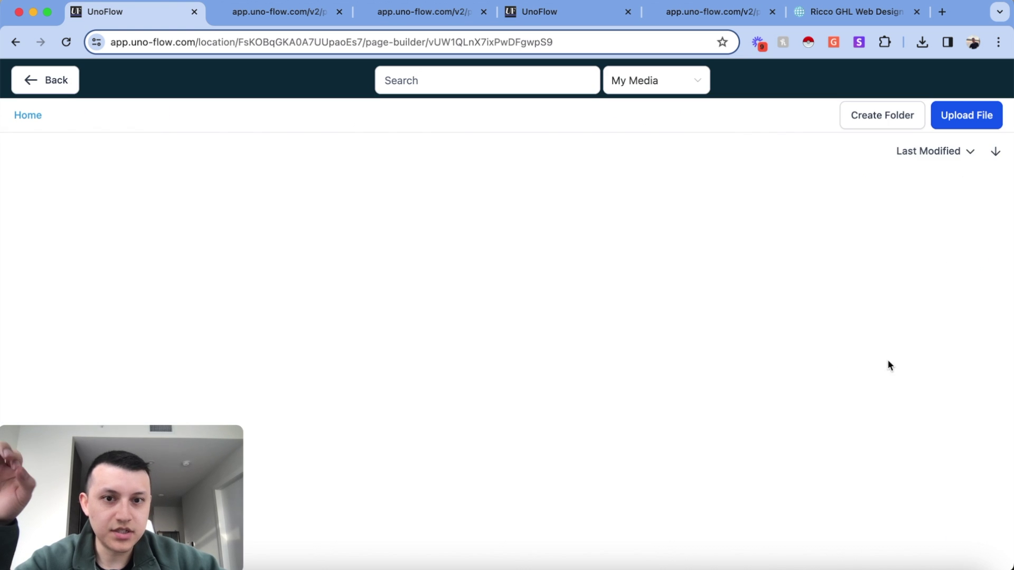
{"action": "scroll", "coordinate": [424, 322], "scroll_direction": "down", "scroll_amount": 2}
{"action": "left_click", "coordinate": [83, 361]}
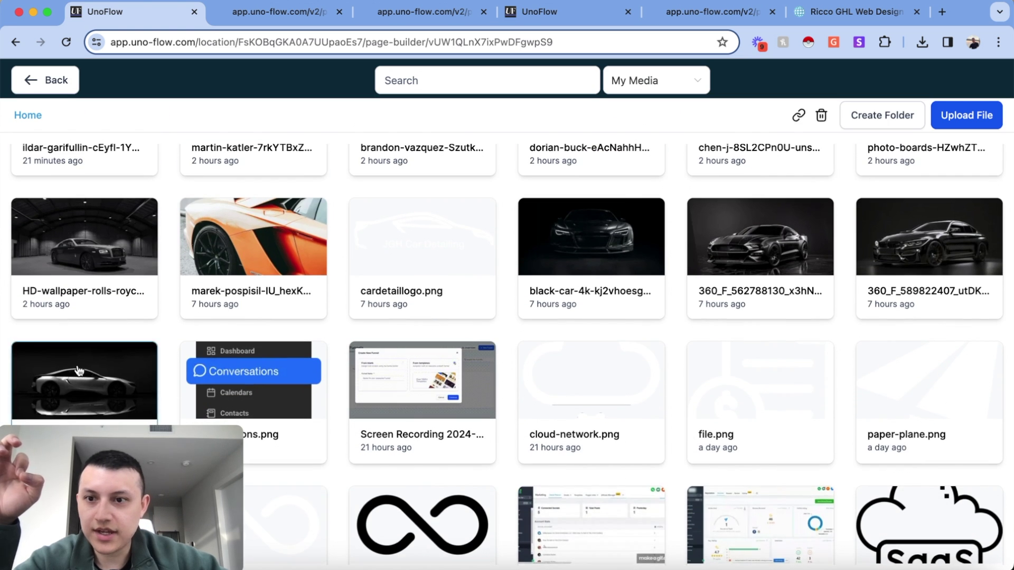
Step: Set the hero's background image opacity to None and select its headline text
{"action": "scroll", "coordinate": [634, 259], "scroll_direction": "down", "scroll_amount": 3}
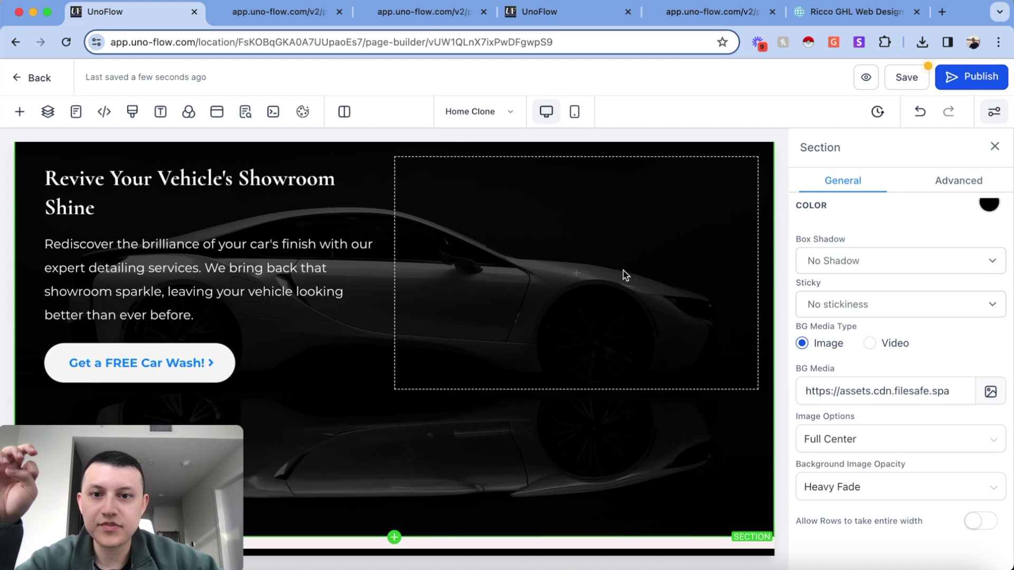
{"action": "scroll", "coordinate": [513, 215], "scroll_direction": "up", "scroll_amount": 2}
{"action": "scroll", "coordinate": [514, 214], "scroll_direction": "up", "scroll_amount": 1}
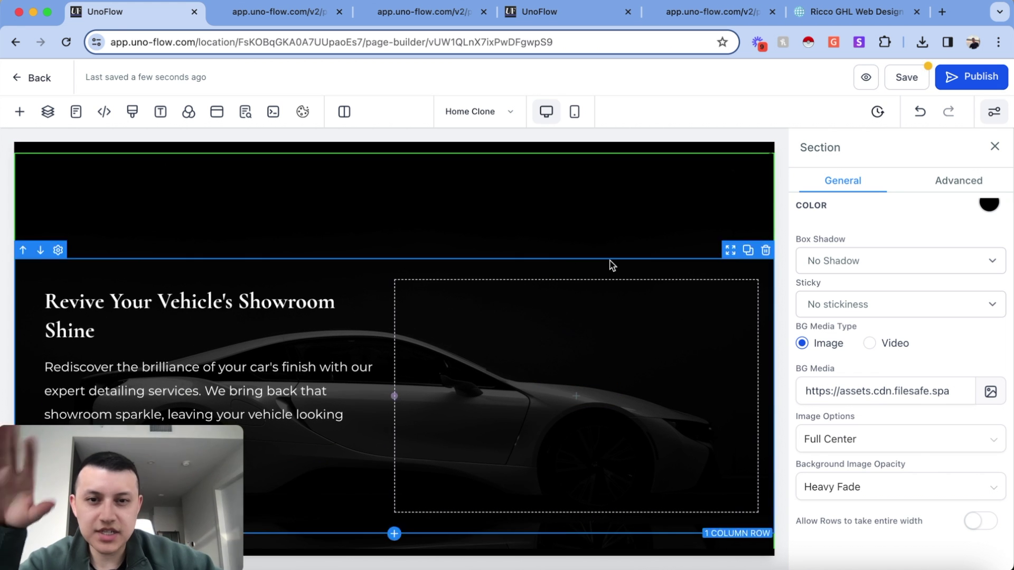
{"action": "left_click", "coordinate": [879, 498]}
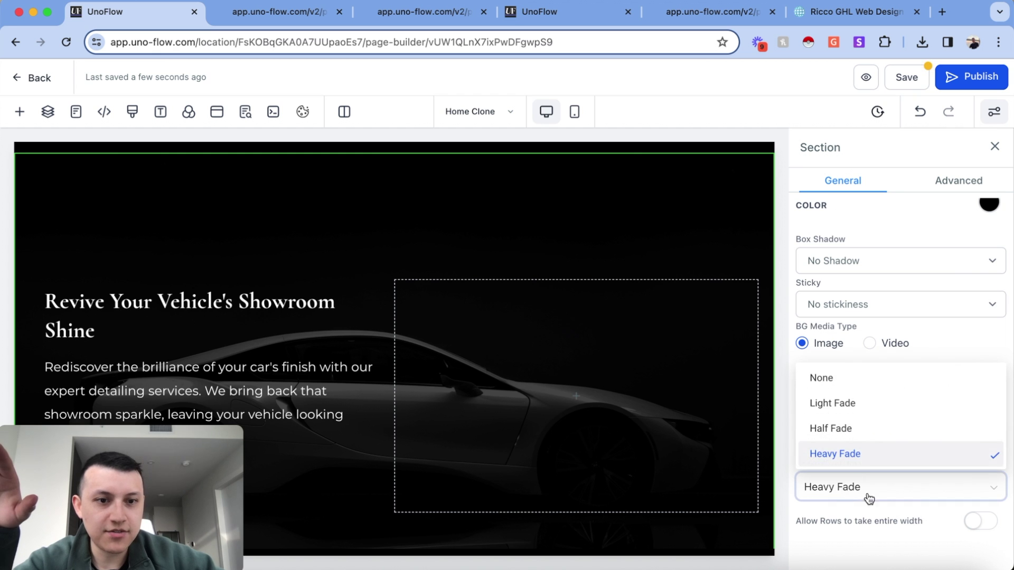
{"action": "left_click", "coordinate": [832, 379]}
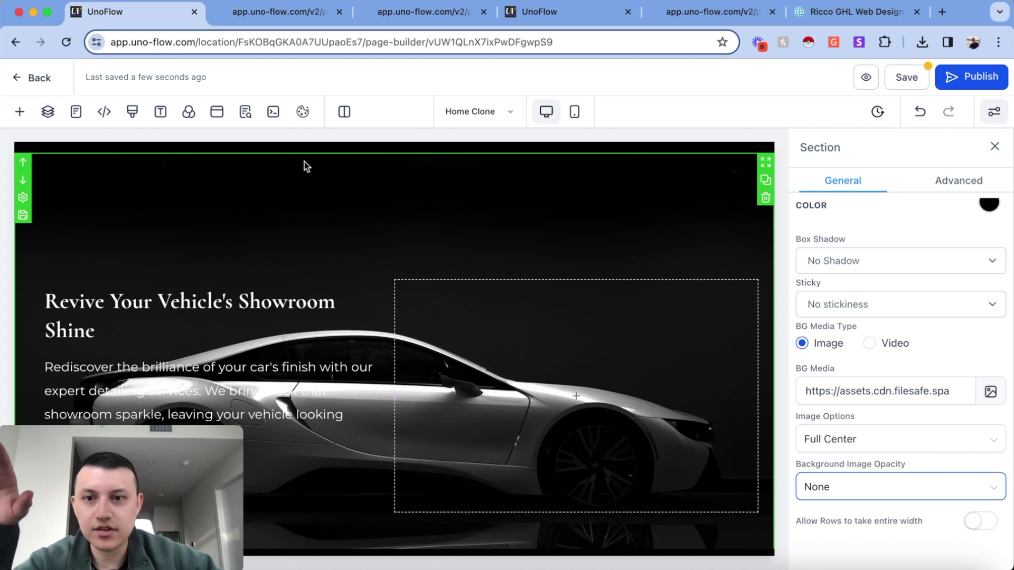
{"action": "left_click_drag", "start_coordinate": [98, 330], "coordinate": [10, 253]}
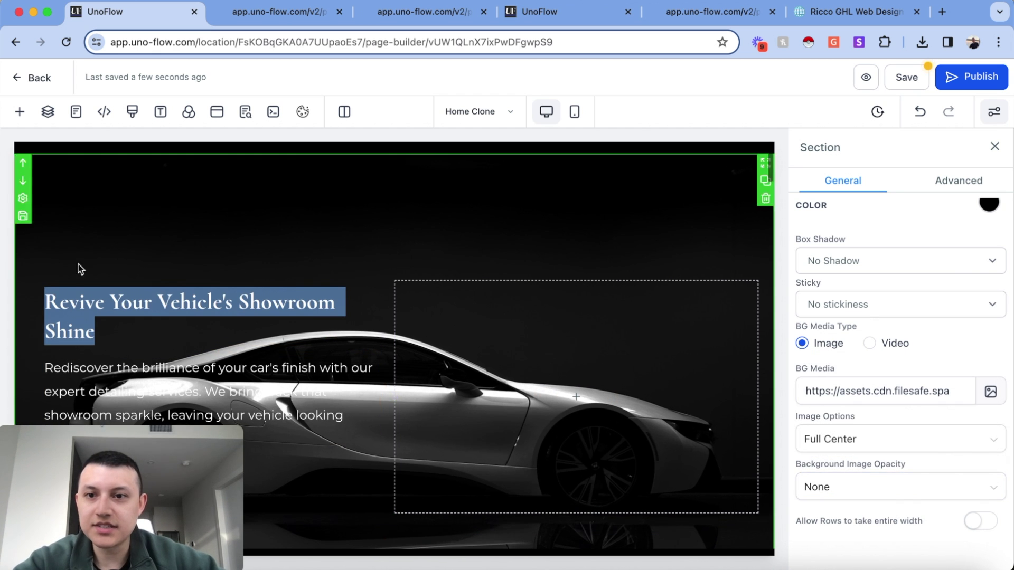
Step: Type 'Seattle - Luxury Car Detailing' as the hero headline and choose Poppins as the headline font
{"action": "type", "text": "Sea"}
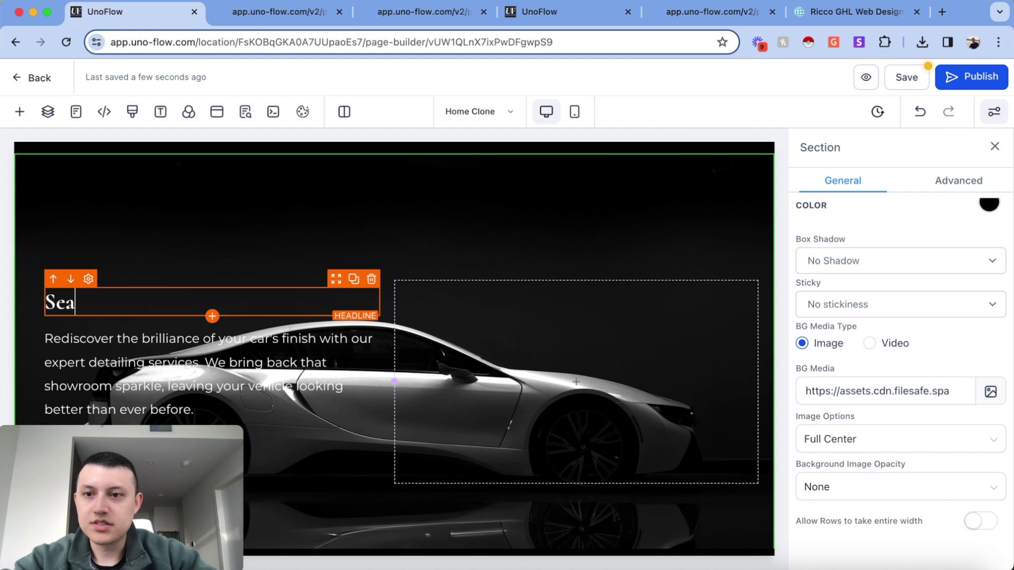
{"action": "type", "text": "ttle - Luxury Car Detailing"}
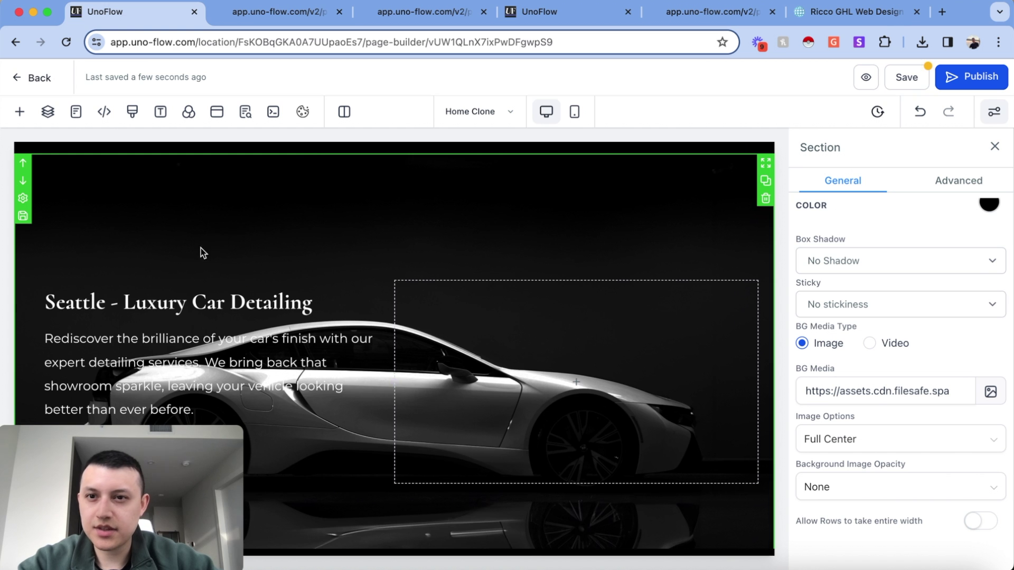
{"action": "scroll", "coordinate": [198, 243], "scroll_direction": "up", "scroll_amount": 3}
{"action": "left_click", "coordinate": [160, 112]}
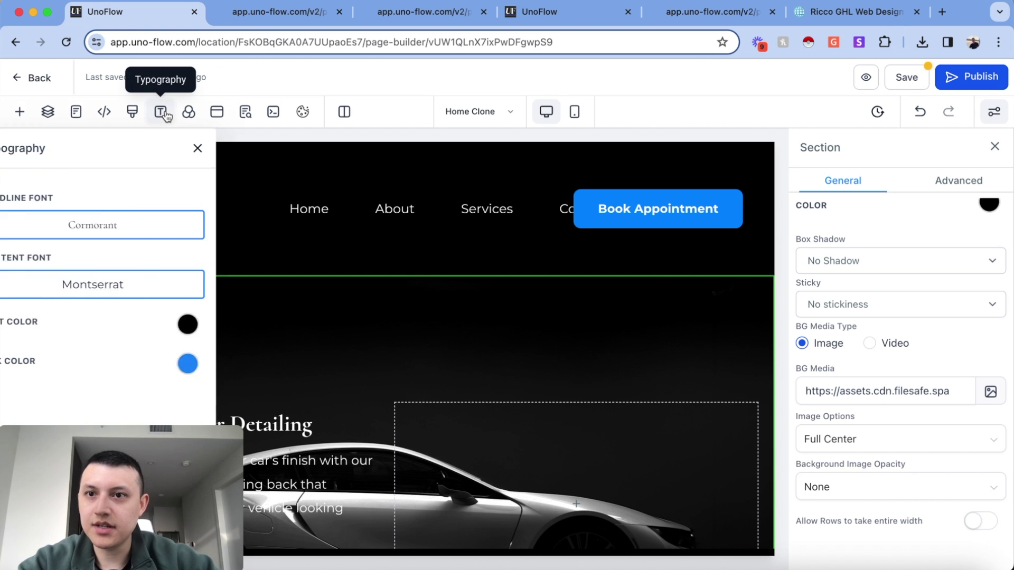
{"action": "left_click", "coordinate": [138, 230]}
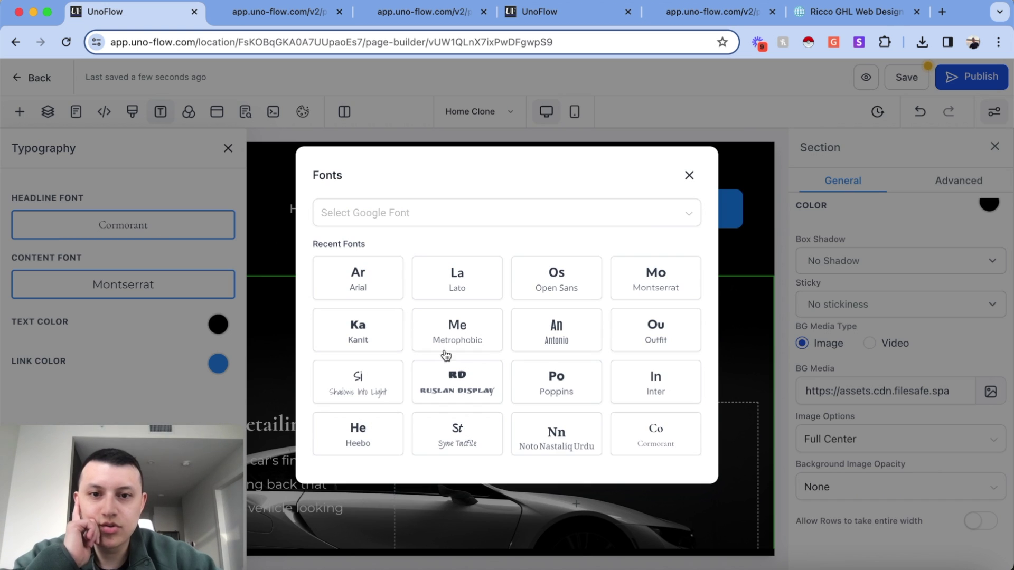
{"action": "left_click", "coordinate": [556, 382]}
{"action": "left_click", "coordinate": [228, 148]}
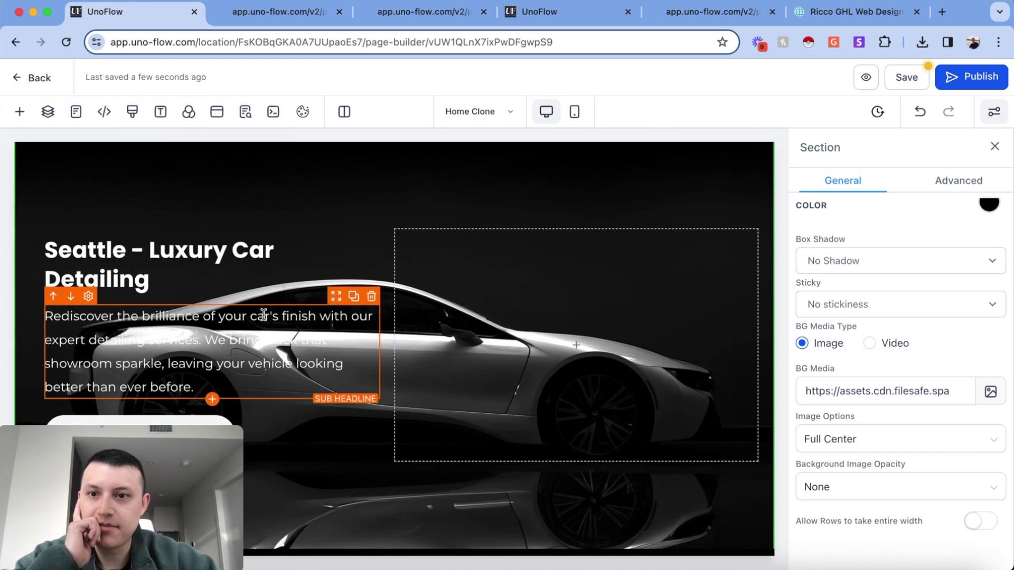
Step: Delete the sub headline paragraph below the Seattle - Luxury Car Detailing headline
{"action": "left_click_drag", "start_coordinate": [171, 281], "coordinate": [24, 238]}
{"action": "scroll", "coordinate": [850, 406], "scroll_direction": "up", "scroll_amount": 3}
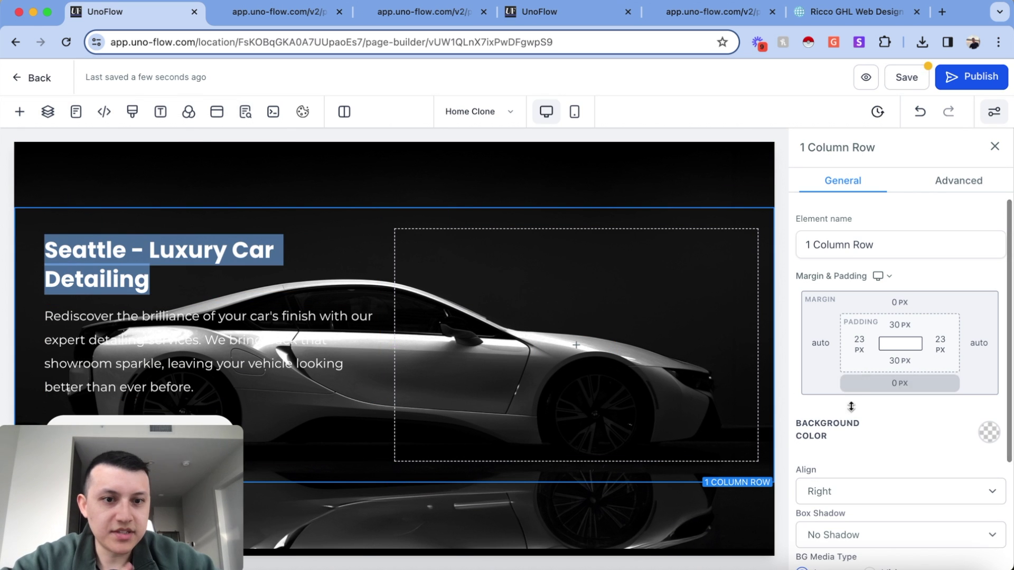
{"action": "double_click", "coordinate": [253, 249]}
{"action": "scroll", "coordinate": [902, 444], "scroll_direction": "down", "scroll_amount": 3}
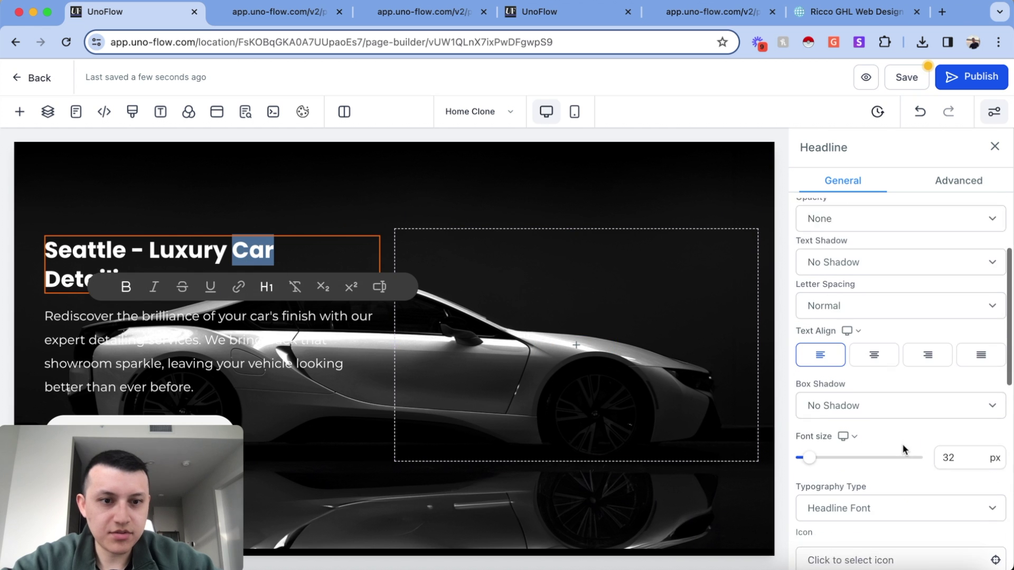
{"action": "scroll", "coordinate": [902, 444], "scroll_direction": "down", "scroll_amount": 1}
{"action": "left_click_drag", "start_coordinate": [808, 417], "coordinate": [818, 423]}
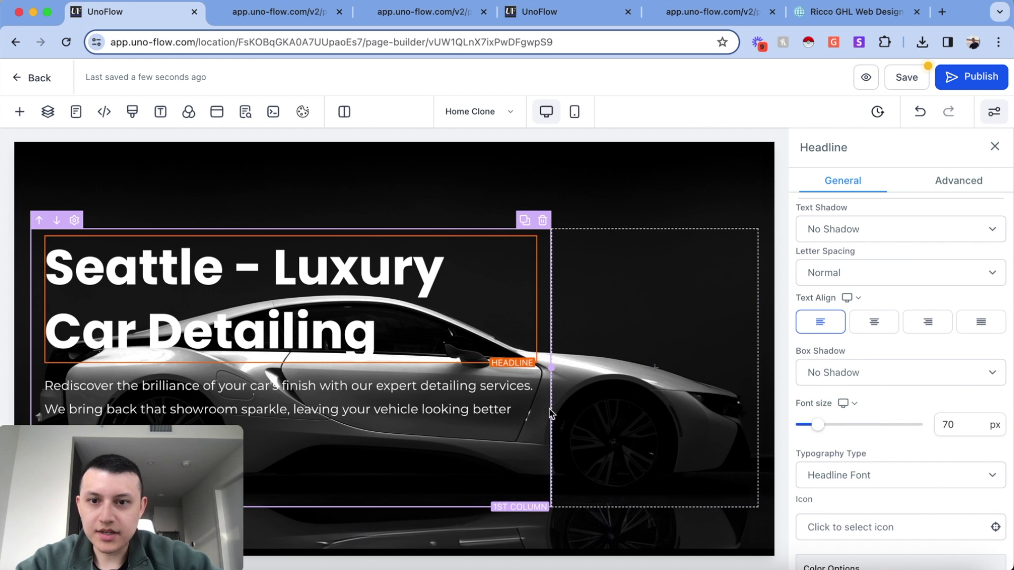
{"action": "left_click", "coordinate": [551, 414]}
{"action": "left_click", "coordinate": [565, 324]}
{"action": "scroll", "coordinate": [566, 324], "scroll_direction": "down", "scroll_amount": 2}
{"action": "left_click", "coordinate": [301, 358]}
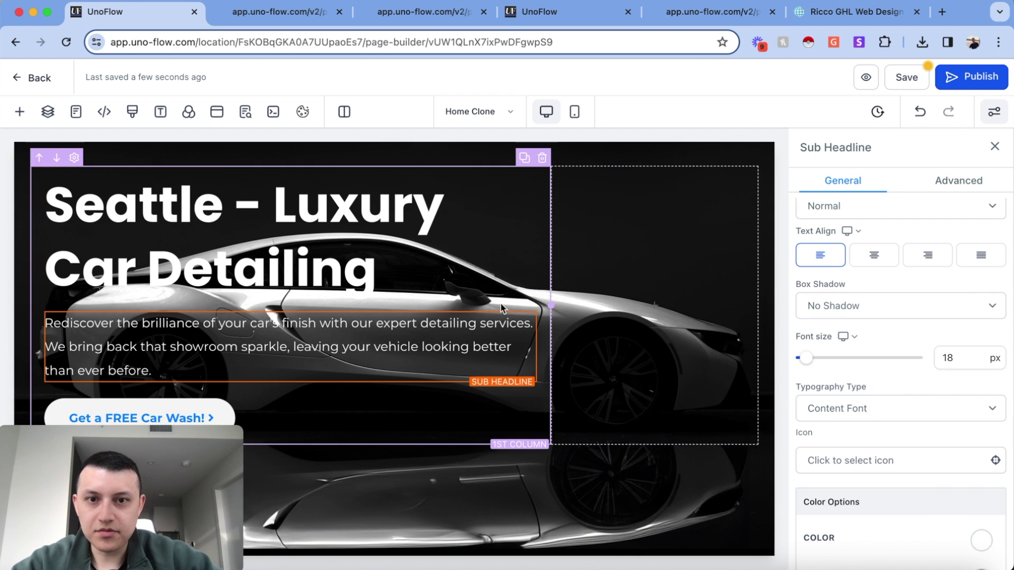
{"action": "left_click", "coordinate": [527, 315]}
{"action": "left_click", "coordinate": [527, 303]}
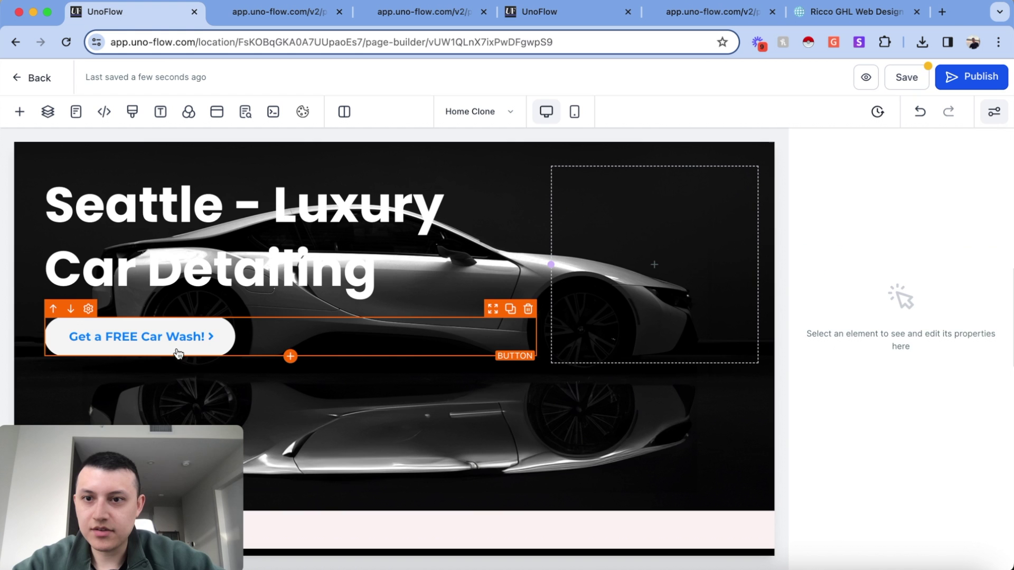
Step: Delete the 'Get a FREE Car Wash!' button from the hero's text column
{"action": "left_click", "coordinate": [659, 308]}
{"action": "scroll", "coordinate": [659, 309], "scroll_direction": "up", "scroll_amount": 5}
{"action": "scroll", "coordinate": [659, 309], "scroll_direction": "down", "scroll_amount": 3}
{"action": "left_click", "coordinate": [515, 380]}
{"action": "left_click", "coordinate": [528, 361]}
{"action": "scroll", "coordinate": [540, 312], "scroll_direction": "up", "scroll_amount": 5}
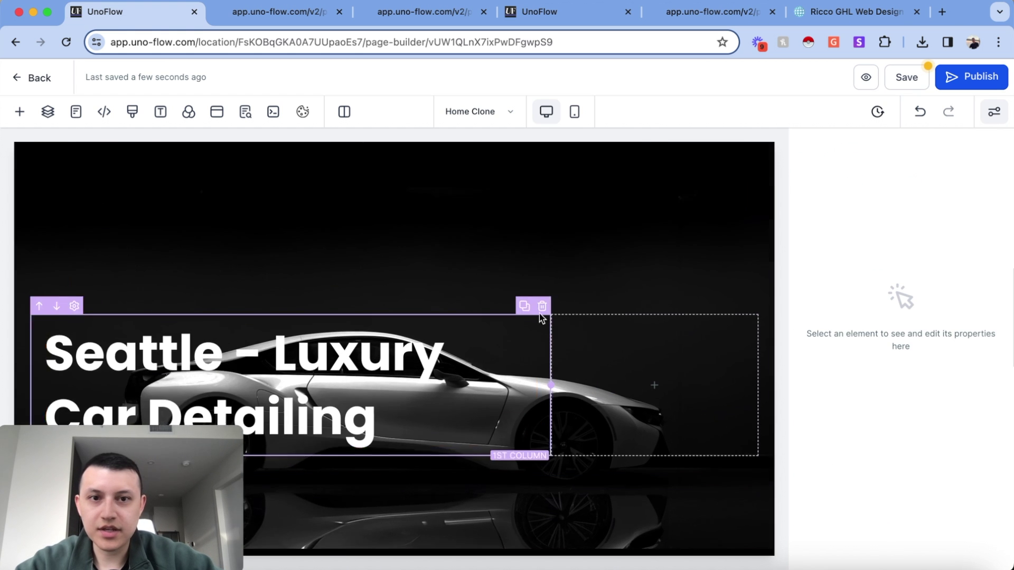
Step: Duplicate the header's Book Appointment button and move the copy under the hero headline
{"action": "left_click", "coordinate": [733, 181]}
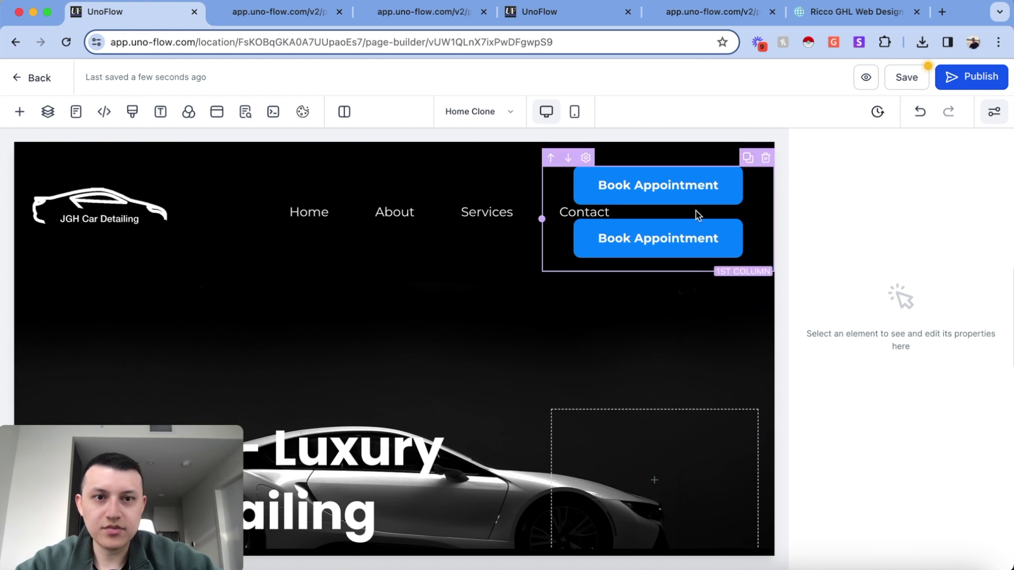
{"action": "left_click_drag", "start_coordinate": [716, 212], "coordinate": [311, 298]}
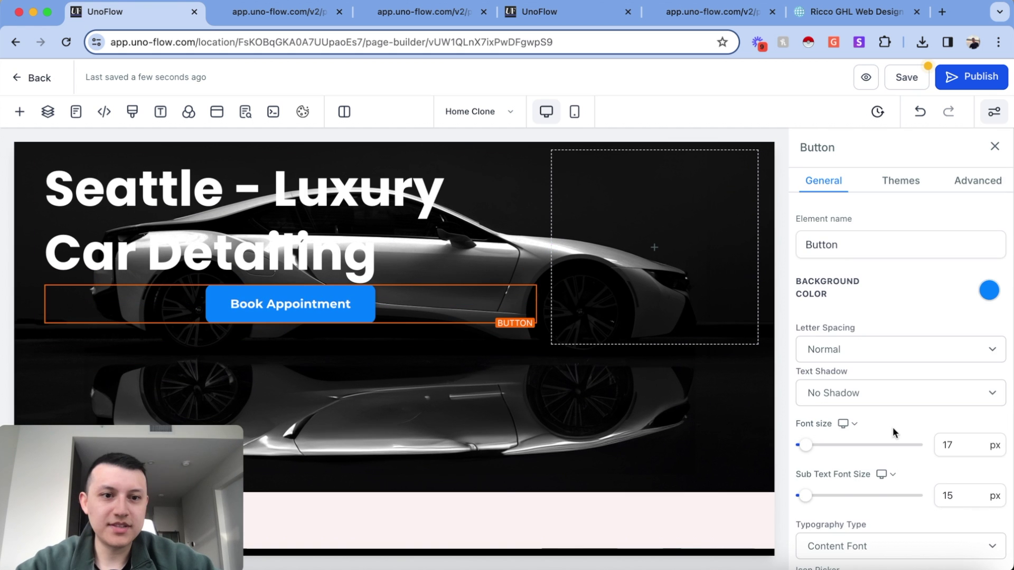
{"action": "scroll", "coordinate": [892, 432], "scroll_direction": "down", "scroll_amount": 4}
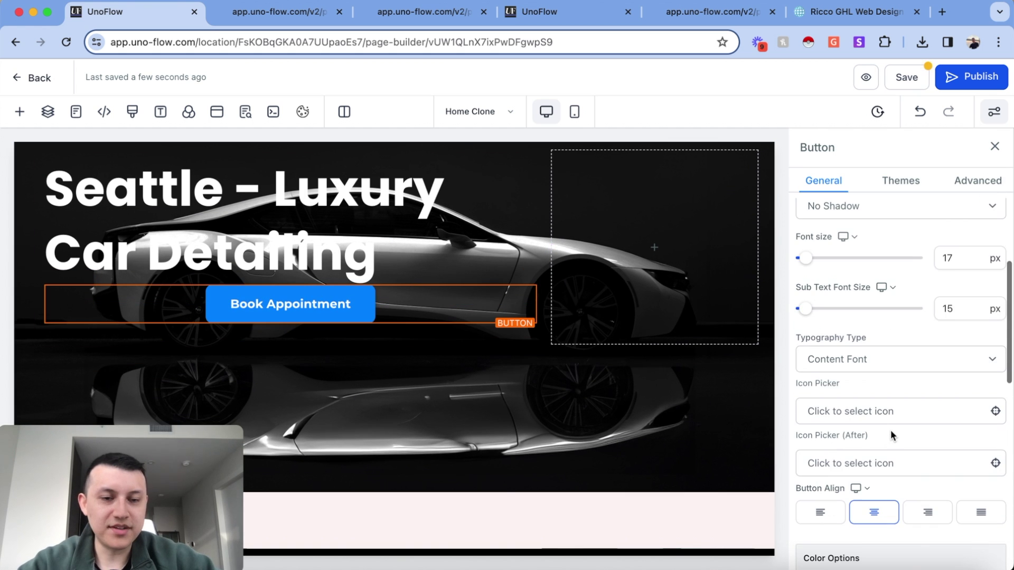
{"action": "left_click", "coordinate": [358, 351]}
{"action": "scroll", "coordinate": [436, 365], "scroll_direction": "up", "scroll_amount": 3}
Step: Delete the empty right column, then centre the headline and the Book Appointment button
{"action": "left_click", "coordinate": [436, 366]}
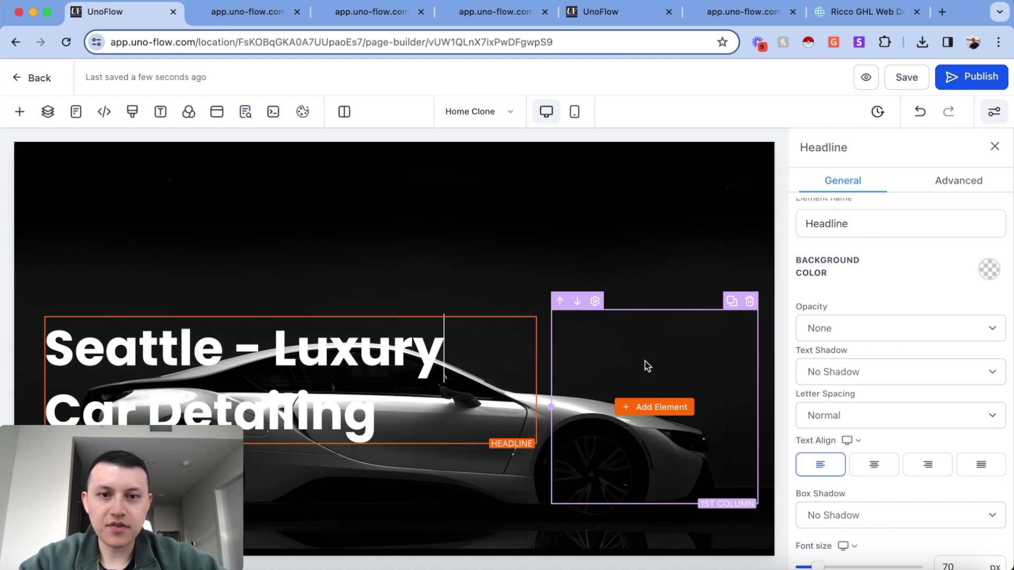
{"action": "left_click", "coordinate": [750, 303]}
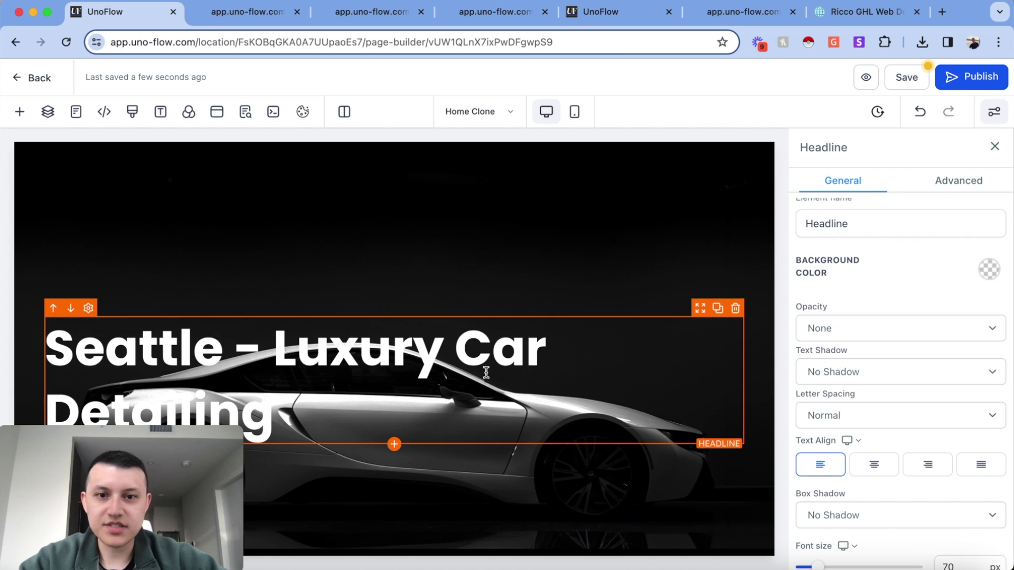
{"action": "left_click", "coordinate": [873, 467]}
{"action": "scroll", "coordinate": [324, 349], "scroll_direction": "down", "scroll_amount": 3}
{"action": "left_click", "coordinate": [129, 311]}
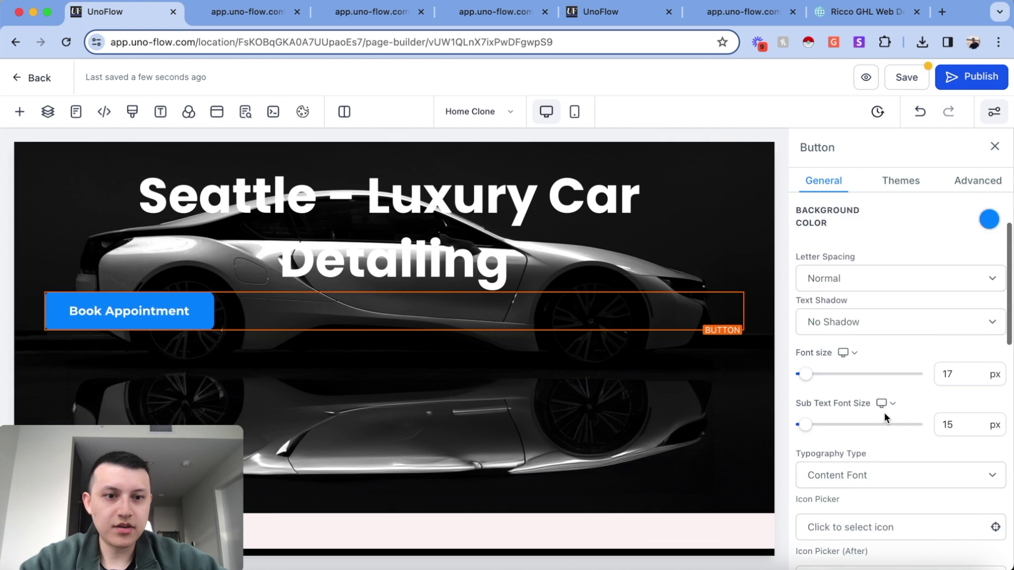
{"action": "scroll", "coordinate": [595, 312], "scroll_direction": "up", "scroll_amount": 3}
{"action": "left_click", "coordinate": [596, 313]}
{"action": "left_click", "coordinate": [903, 74]}
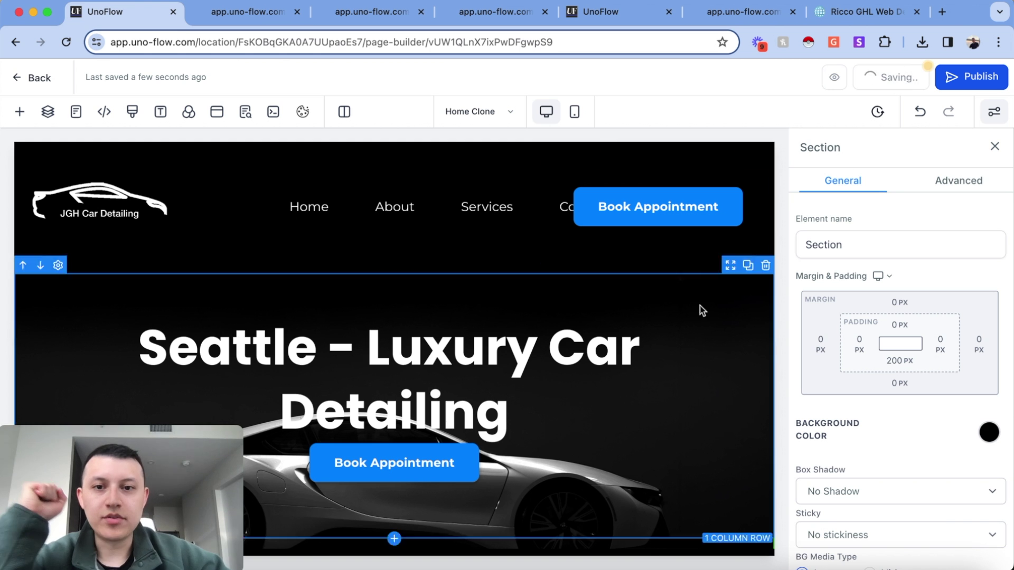
{"action": "scroll", "coordinate": [748, 326], "scroll_direction": "down", "scroll_amount": 5}
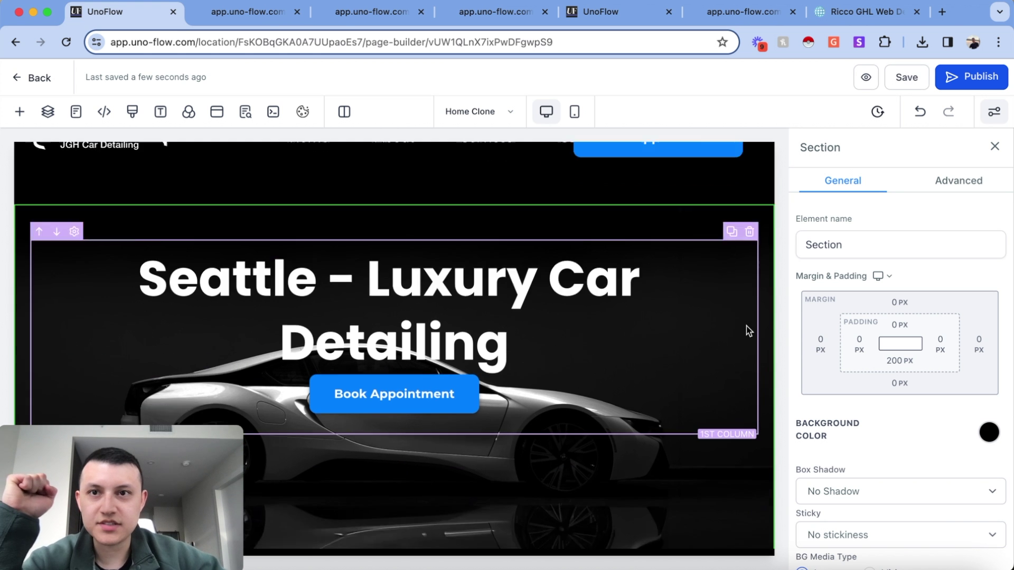
{"action": "left_click", "coordinate": [264, 20]}
{"action": "left_click", "coordinate": [822, 126]}
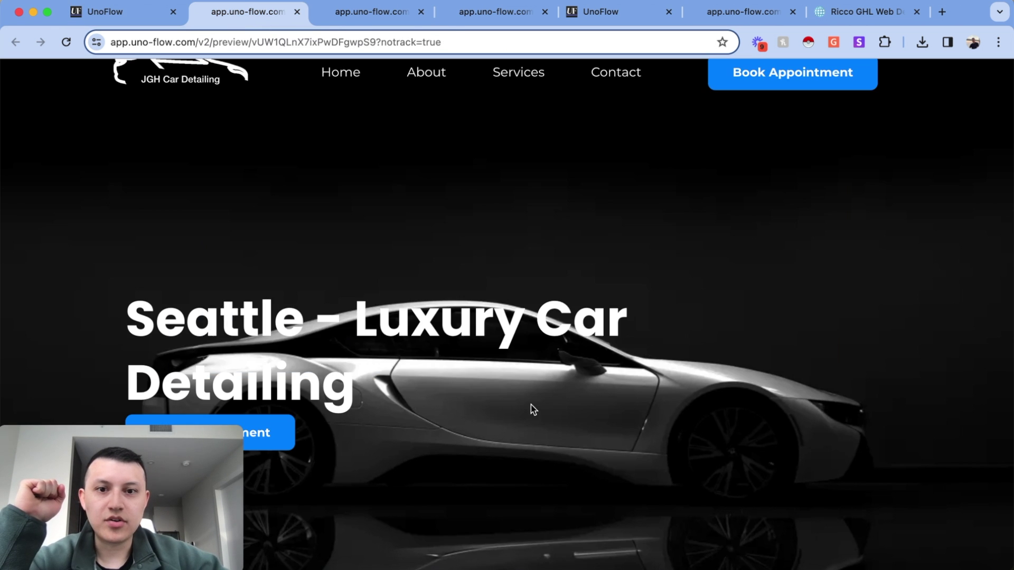
{"action": "scroll", "coordinate": [531, 405], "scroll_direction": "down", "scroll_amount": 10}
{"action": "key", "text": "super+5"}
{"action": "scroll", "coordinate": [492, 290], "scroll_direction": "down", "scroll_amount": 3}
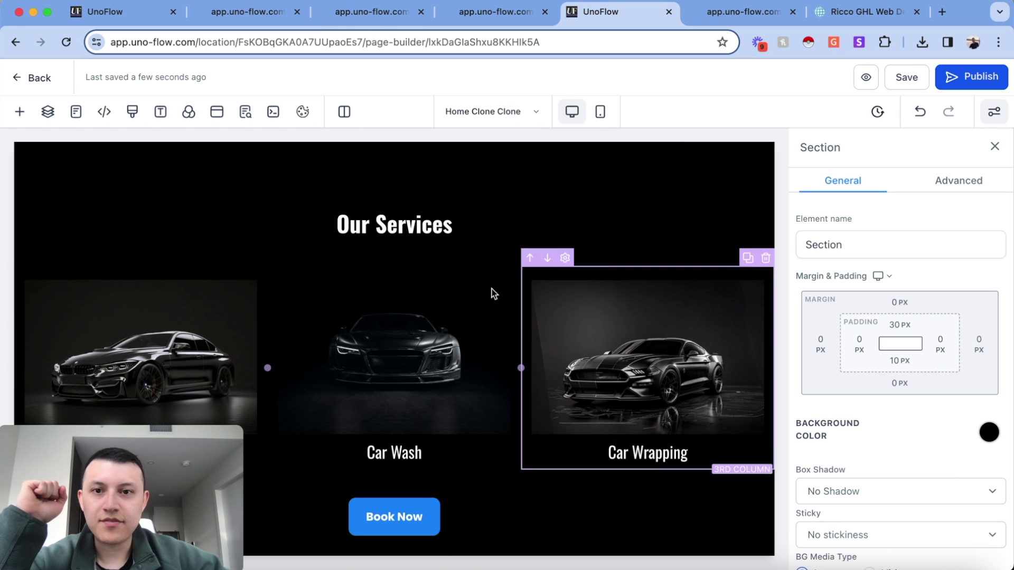
{"action": "scroll", "coordinate": [158, 299], "scroll_direction": "down", "scroll_amount": 2}
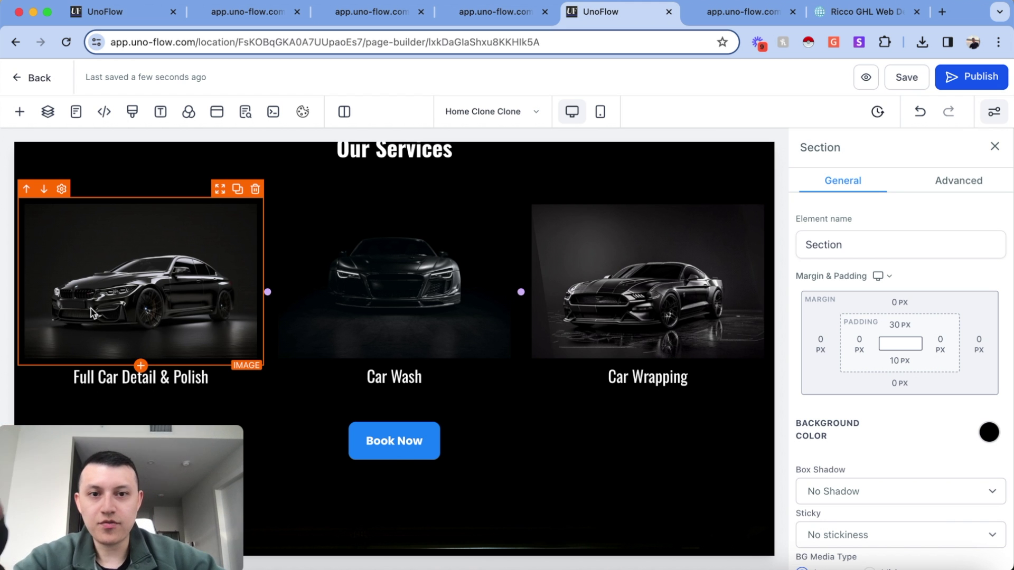
{"action": "scroll", "coordinate": [93, 313], "scroll_direction": "up", "scroll_amount": 2}
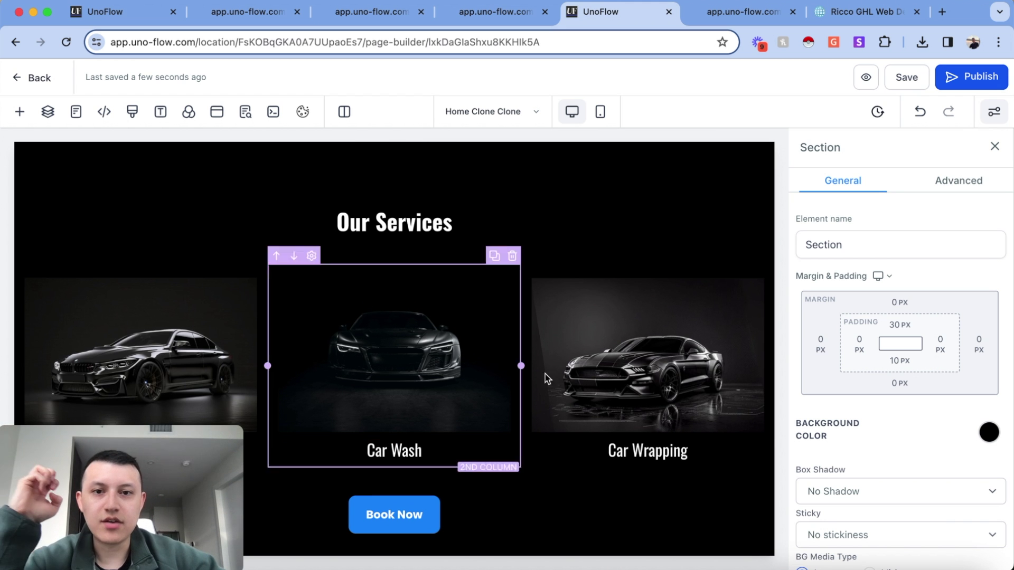
{"action": "left_click", "coordinate": [703, 15]}
{"action": "scroll", "coordinate": [457, 302], "scroll_direction": "down", "scroll_amount": 10}
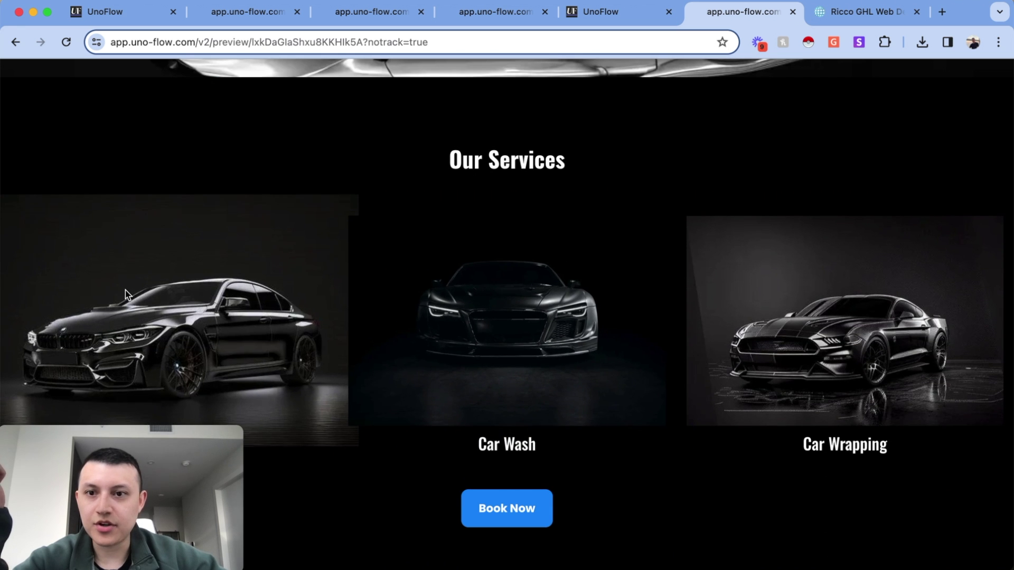
{"action": "scroll", "coordinate": [750, 322], "scroll_direction": "down", "scroll_amount": 2}
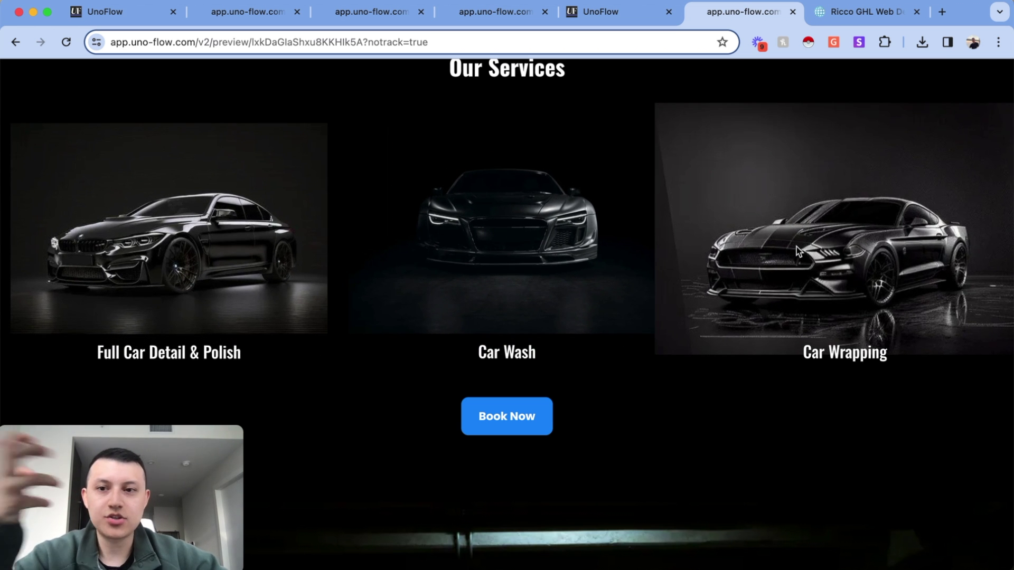
{"action": "scroll", "coordinate": [88, 279], "scroll_direction": "up", "scroll_amount": 1}
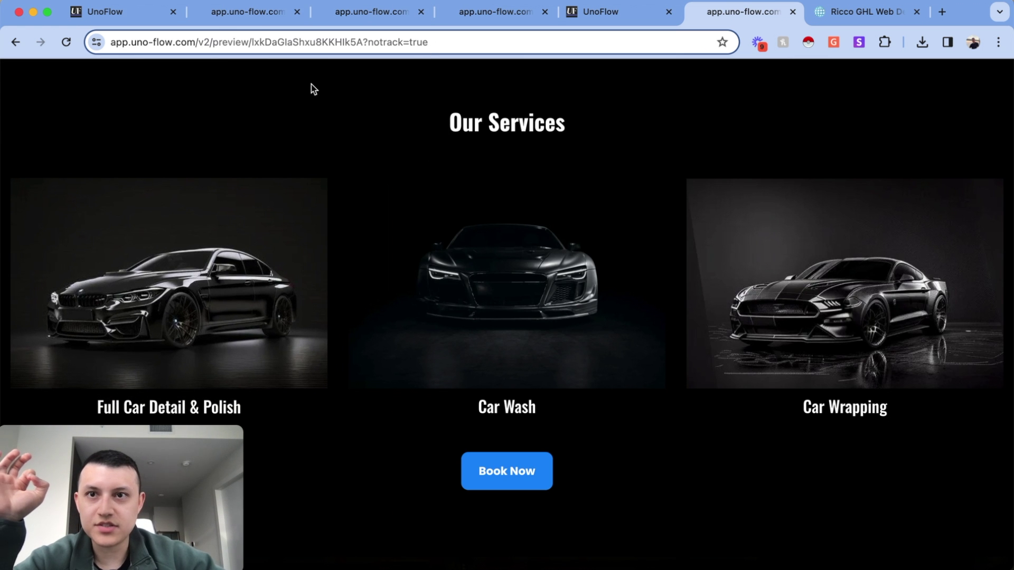
{"action": "left_click", "coordinate": [249, 20]}
{"action": "key", "text": "super+alt+Left"}
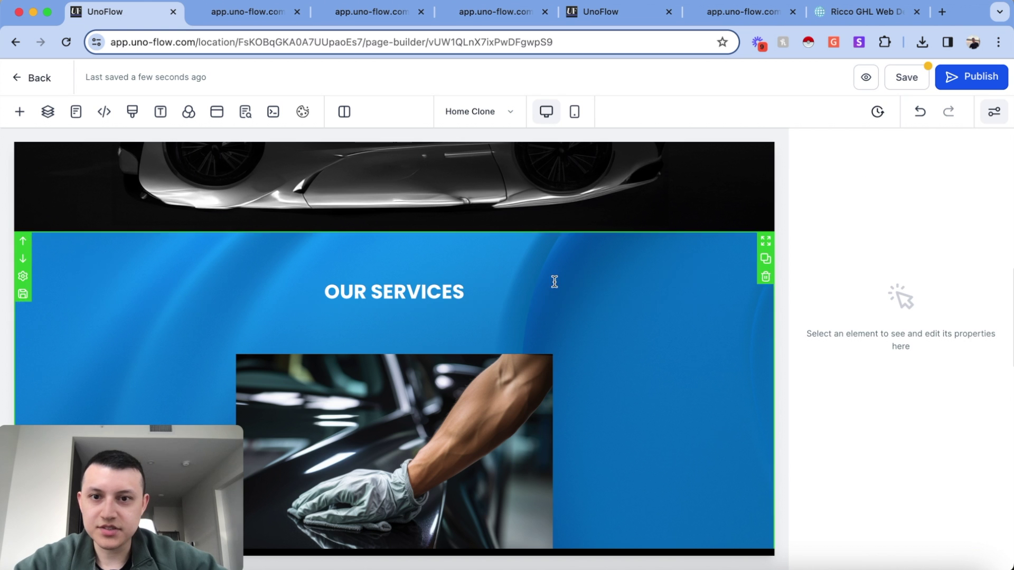
Step: Add a full-width section with a row directly below the hero car section
{"action": "left_click", "coordinate": [209, 221]}
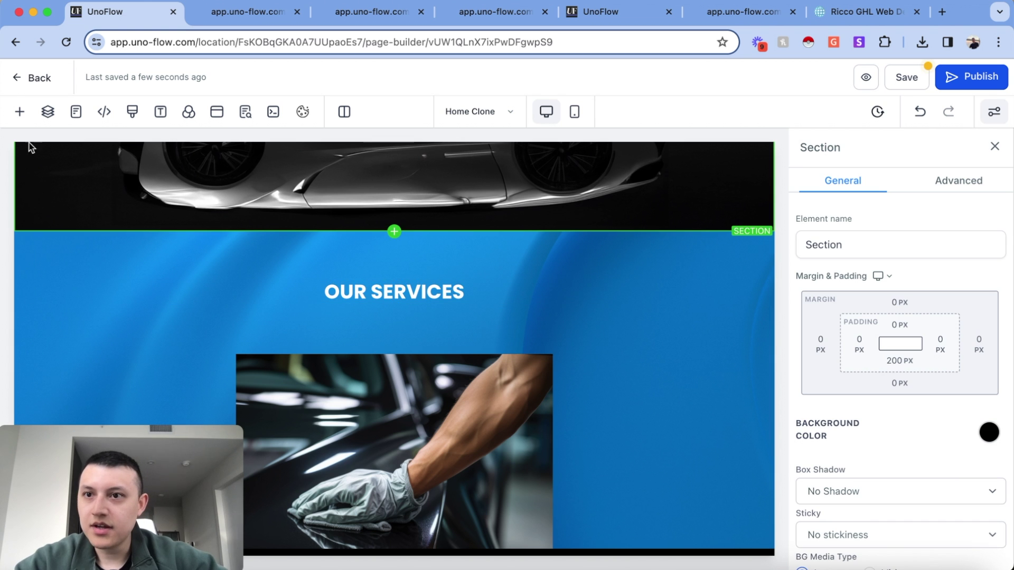
{"action": "left_click", "coordinate": [20, 111]}
{"action": "left_click", "coordinate": [42, 158]}
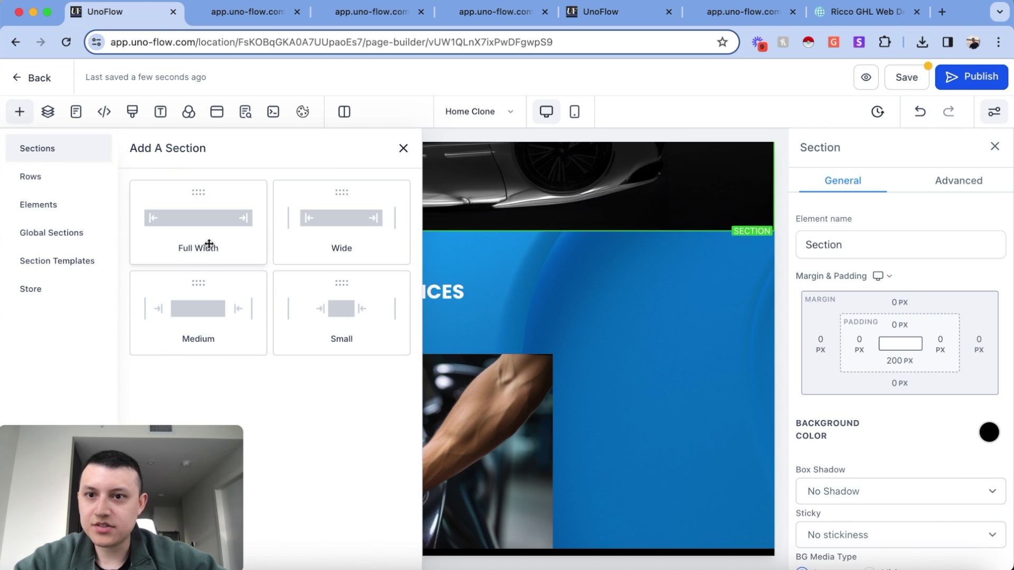
{"action": "left_click_drag", "start_coordinate": [208, 245], "coordinate": [396, 278]}
{"action": "left_click", "coordinate": [395, 280]}
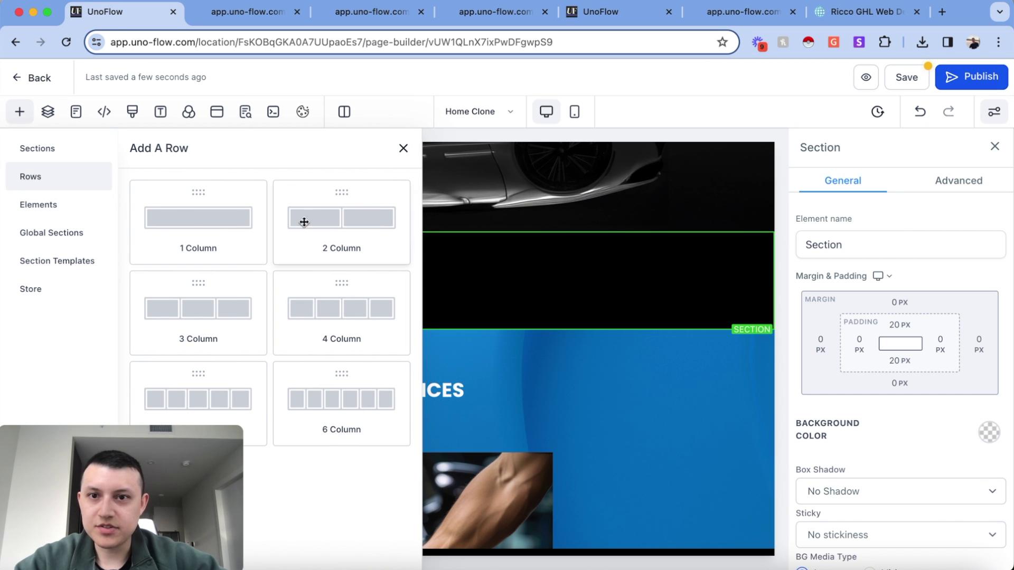
{"action": "left_click_drag", "start_coordinate": [197, 304], "coordinate": [410, 303]}
Step: Duplicate the hero headline into the new section's row
{"action": "left_click", "coordinate": [410, 302]}
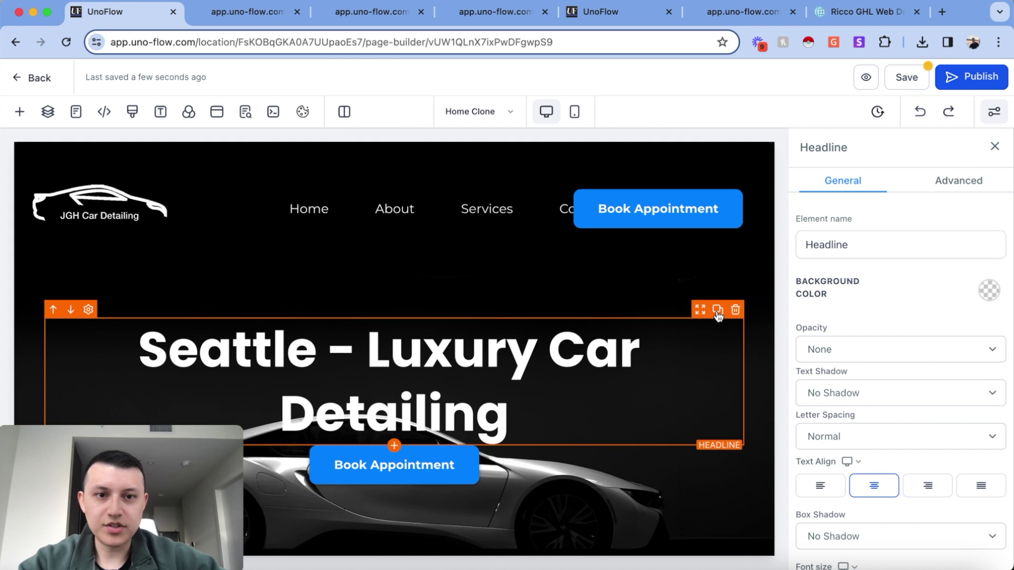
{"action": "left_click", "coordinate": [718, 312]}
{"action": "scroll", "coordinate": [550, 355], "scroll_direction": "down", "scroll_amount": 4}
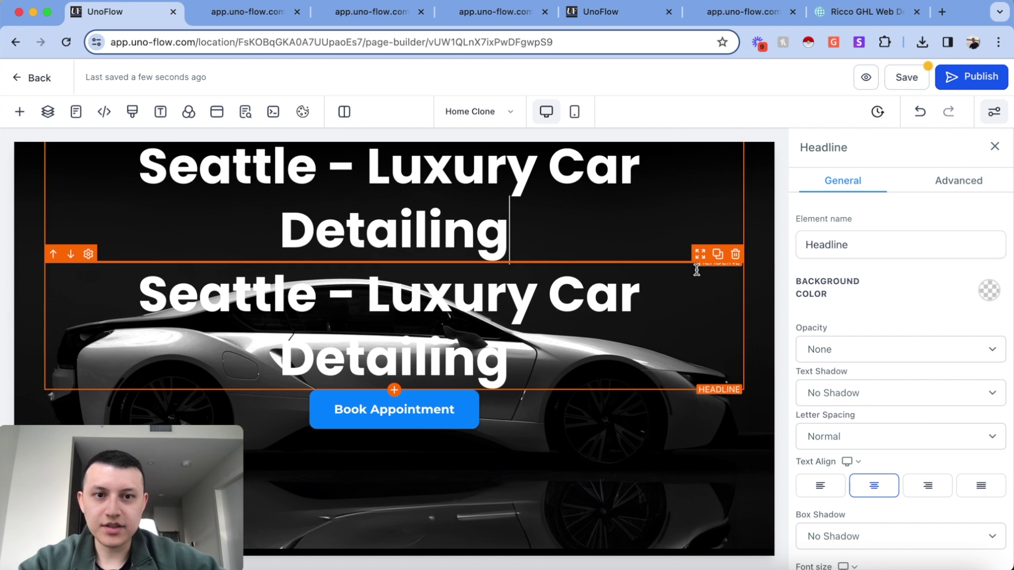
{"action": "scroll", "coordinate": [697, 270], "scroll_direction": "down", "scroll_amount": 5}
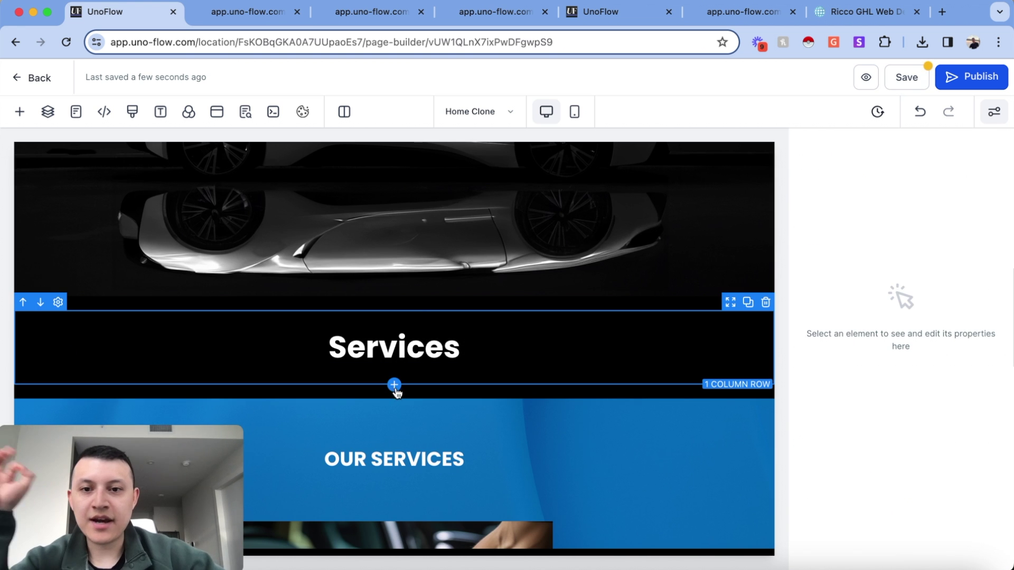
Step: Add a three-column row under Services with the black car photo in the first column
{"action": "left_click", "coordinate": [394, 384]}
{"action": "left_click_drag", "start_coordinate": [158, 290], "coordinate": [471, 404]}
{"action": "scroll", "coordinate": [471, 404], "scroll_direction": "down", "scroll_amount": 3}
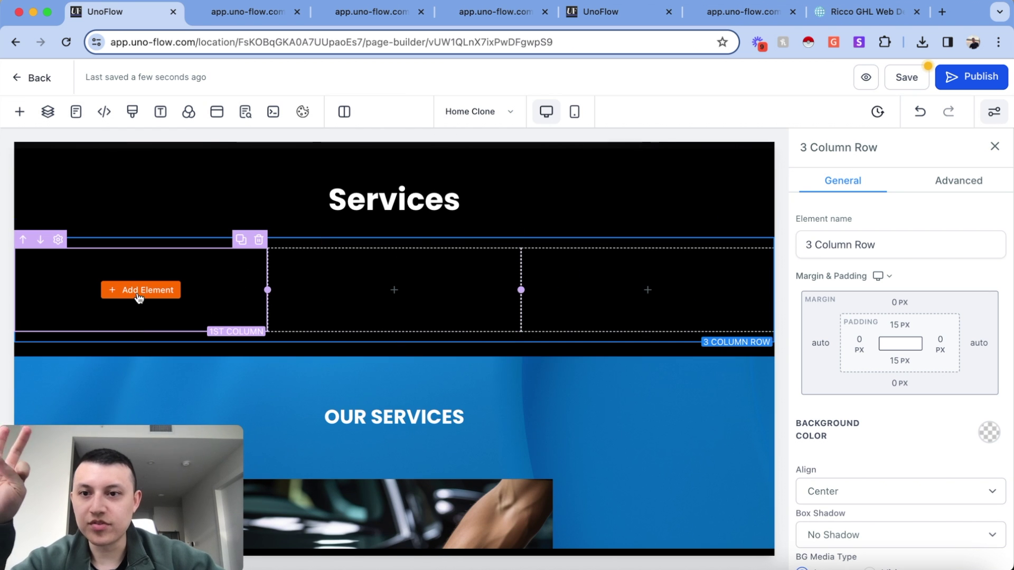
{"action": "left_click", "coordinate": [138, 291]}
{"action": "scroll", "coordinate": [188, 307], "scroll_direction": "down", "scroll_amount": 5}
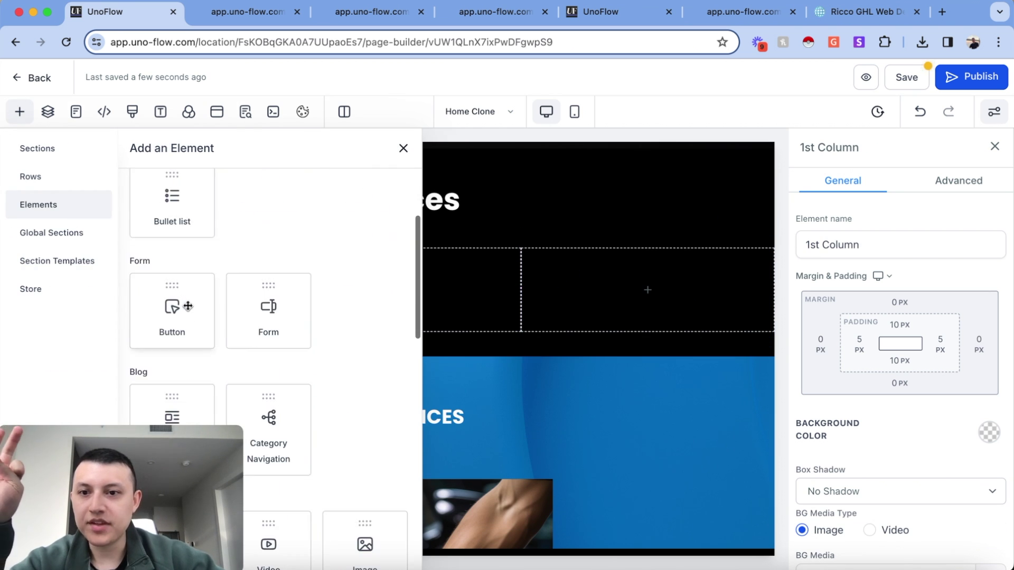
{"action": "scroll", "coordinate": [187, 306], "scroll_direction": "down", "scroll_amount": 5}
{"action": "left_click", "coordinate": [364, 323]}
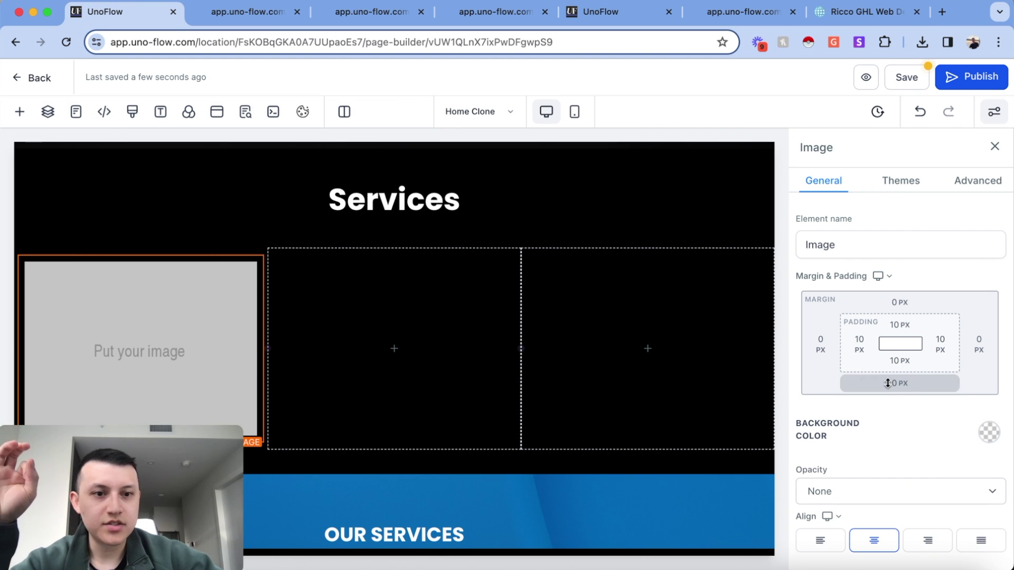
{"action": "scroll", "coordinate": [898, 385], "scroll_direction": "down", "scroll_amount": 5}
{"action": "left_click", "coordinate": [973, 210]}
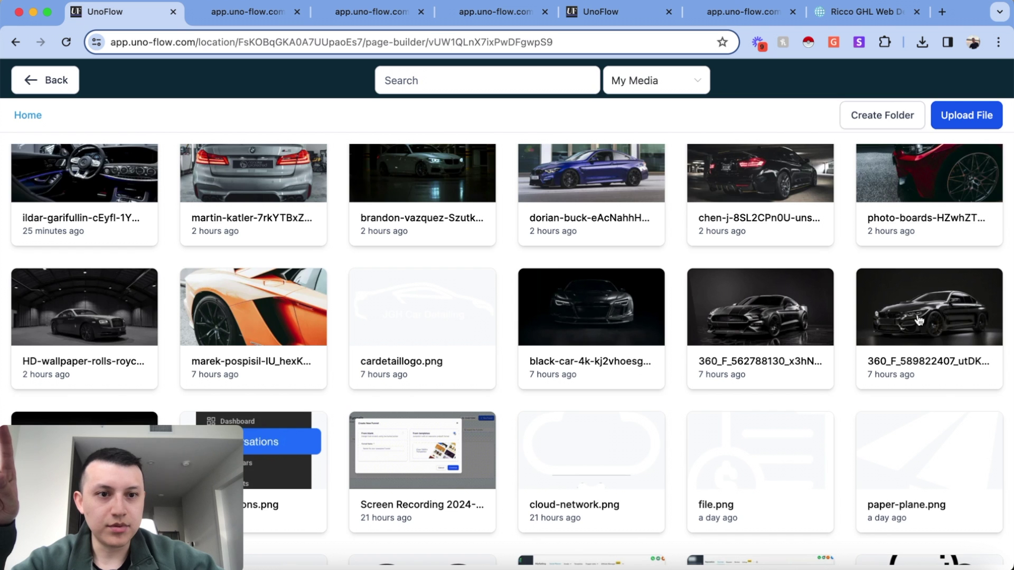
{"action": "left_click", "coordinate": [955, 319]}
Step: Place an image in the second column and add a caption subheading under the first car image
{"action": "left_click", "coordinate": [395, 337]}
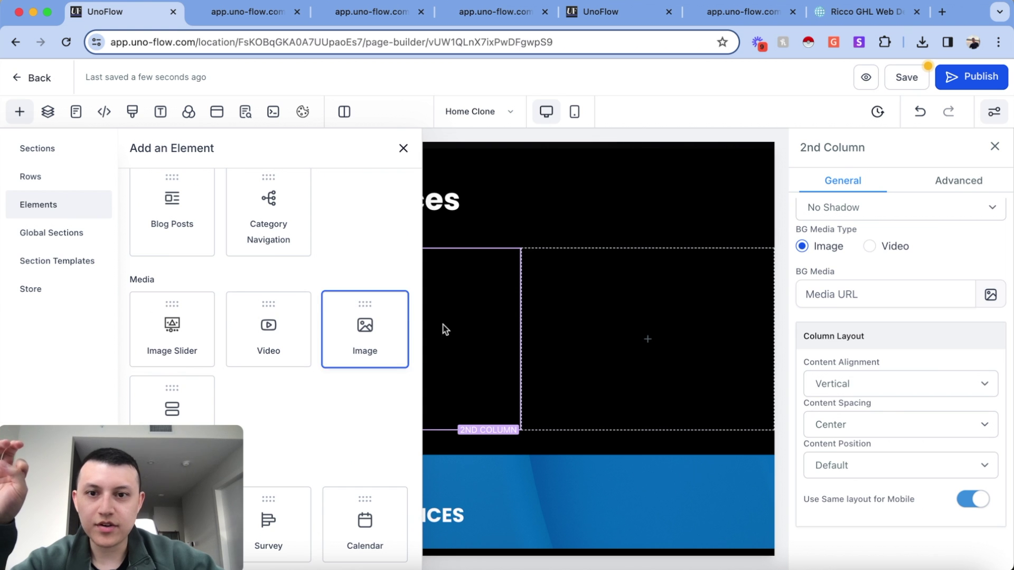
{"action": "left_click", "coordinate": [365, 329]}
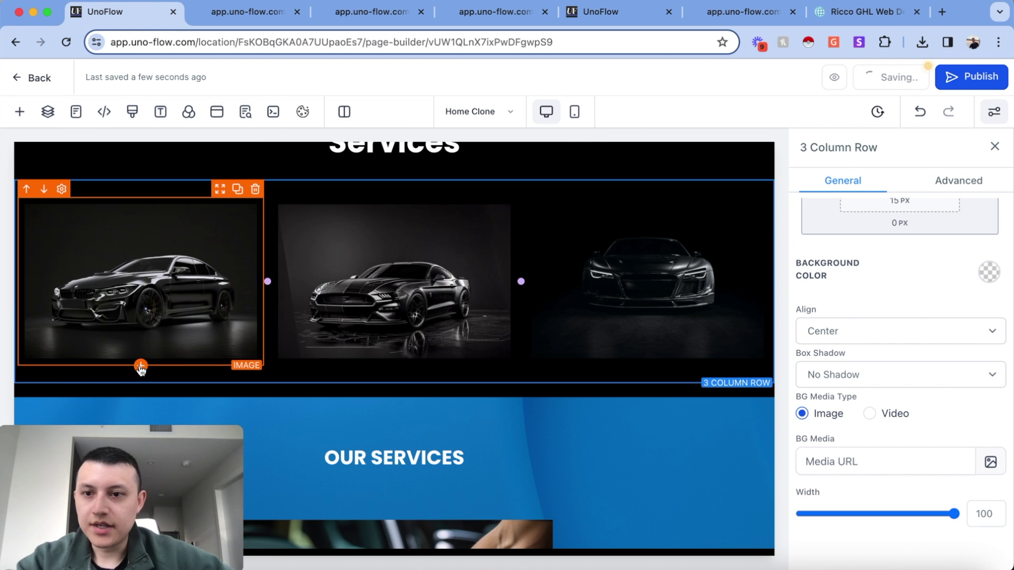
{"action": "left_click", "coordinate": [141, 366]}
{"action": "scroll", "coordinate": [281, 340], "scroll_direction": "down", "scroll_amount": 4}
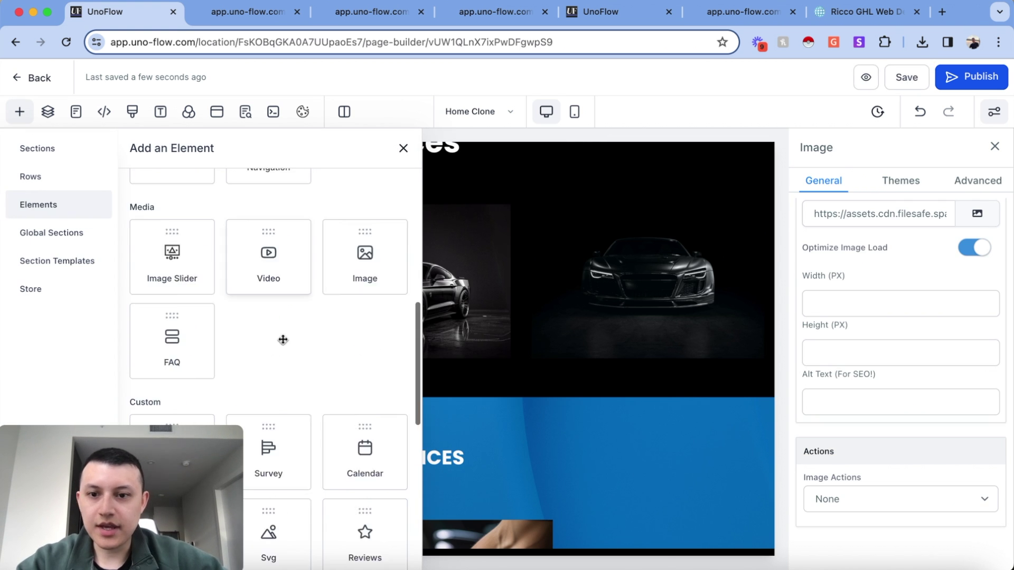
{"action": "scroll", "coordinate": [277, 342], "scroll_direction": "up", "scroll_amount": 9}
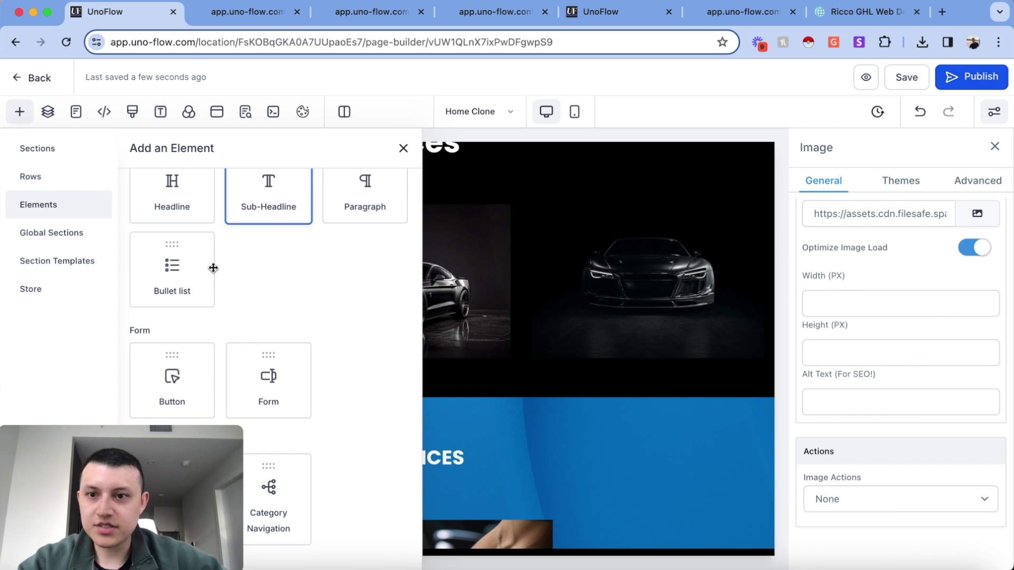
{"action": "left_click_drag", "start_coordinate": [213, 268], "coordinate": [422, 379]}
{"action": "triple_click", "coordinate": [420, 377]}
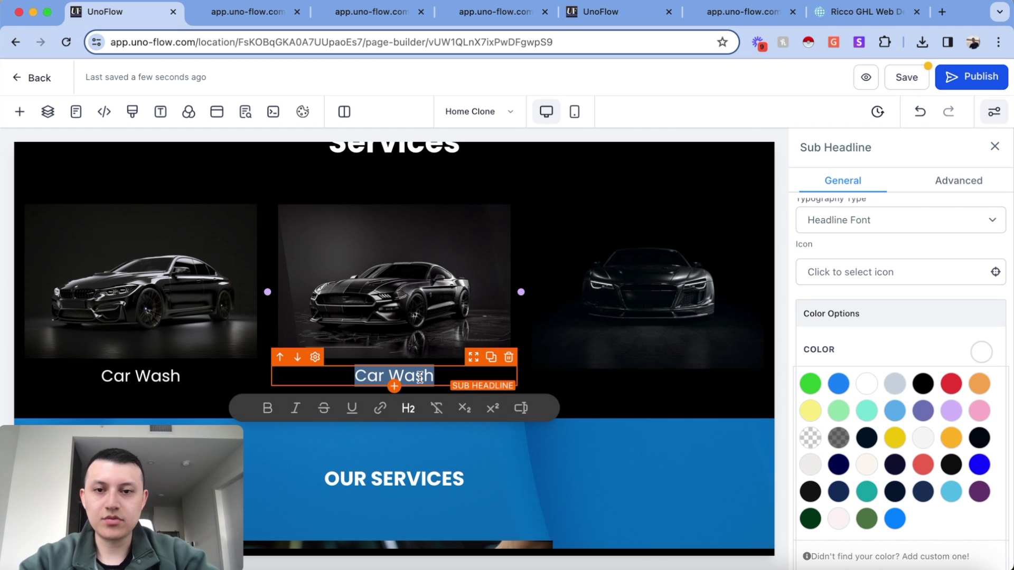
{"action": "type", "text": "Ceramic"}
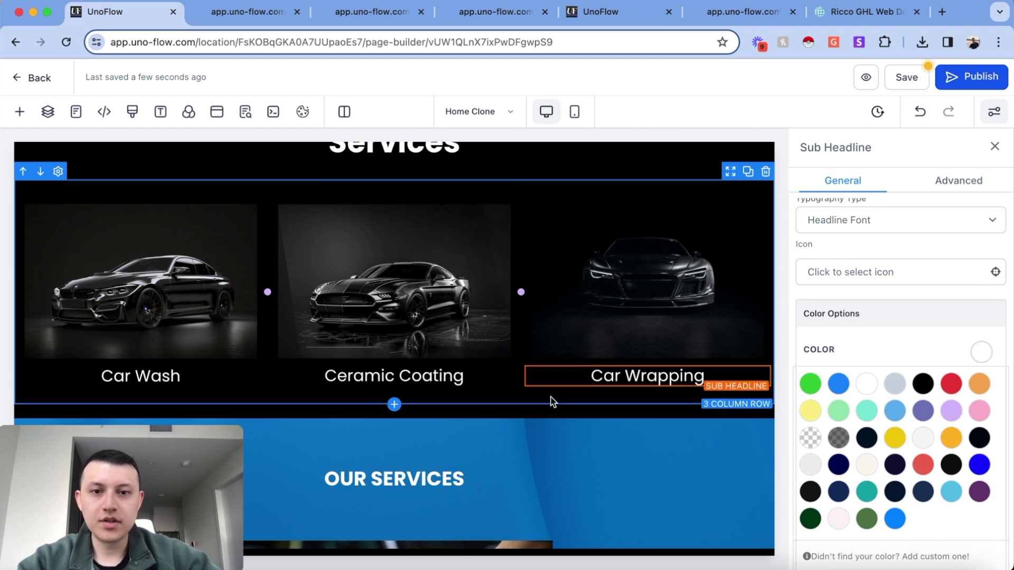
{"action": "left_click", "coordinate": [549, 400]}
{"action": "scroll", "coordinate": [285, 295], "scroll_direction": "up", "scroll_amount": 2}
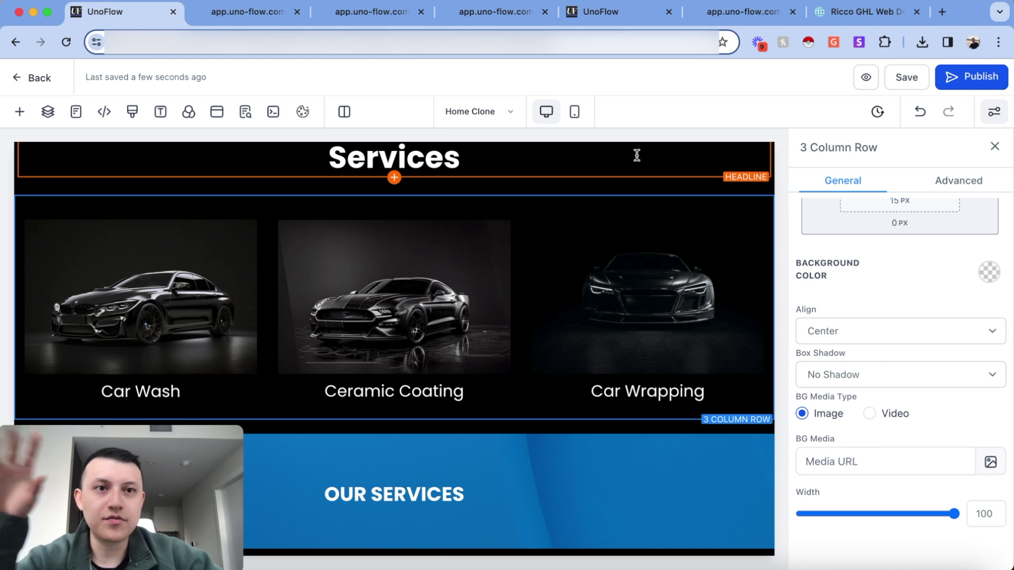
Step: Select the CSS snippet in the Notion guide 'How to make images bigger when you hover over them'
{"action": "left_click", "coordinate": [877, 12]}
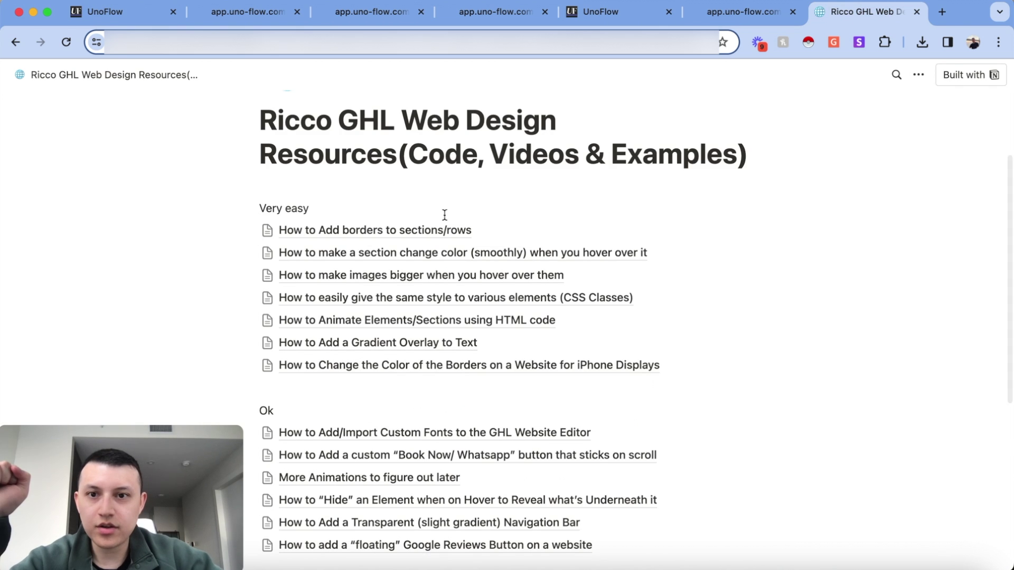
{"action": "left_click", "coordinate": [366, 282]}
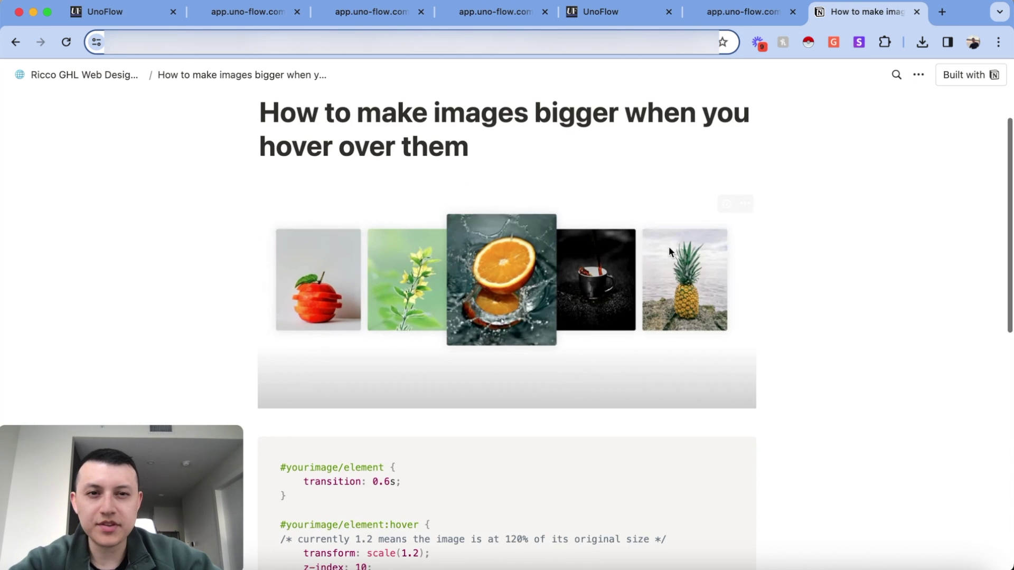
{"action": "scroll", "coordinate": [639, 254], "scroll_direction": "up", "scroll_amount": 2}
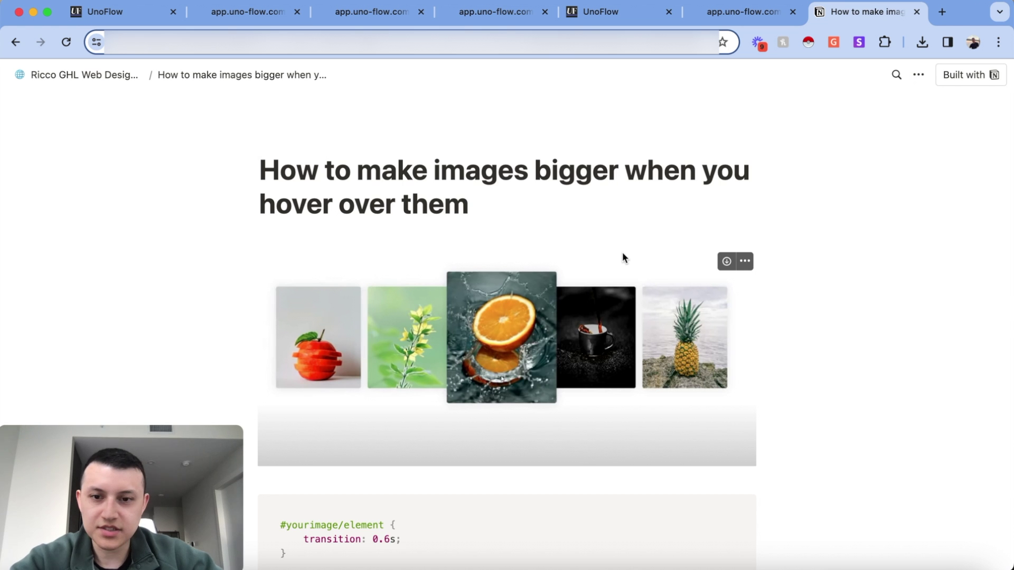
{"action": "scroll", "coordinate": [623, 256], "scroll_direction": "down", "scroll_amount": 4}
{"action": "left_click_drag", "start_coordinate": [281, 399], "coordinate": [645, 509]}
{"action": "key", "text": "cmd+c"}
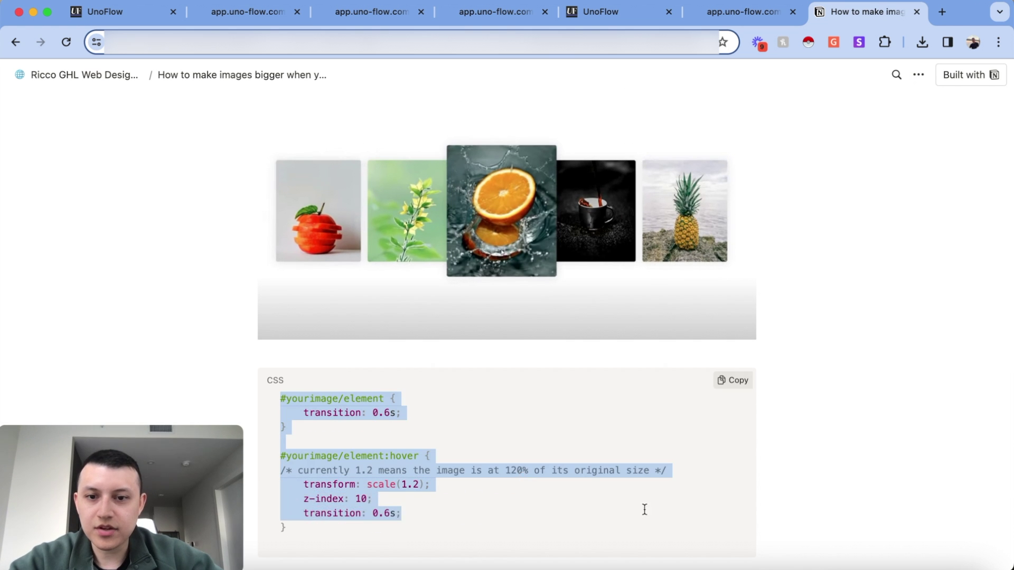
{"action": "scroll", "coordinate": [645, 509], "scroll_direction": "up", "scroll_amount": 5}
Step: Return from the live site preview to the UnoFlow page builder
{"action": "left_click", "coordinate": [239, 16]}
{"action": "scroll", "coordinate": [312, 106], "scroll_direction": "up", "scroll_amount": 3}
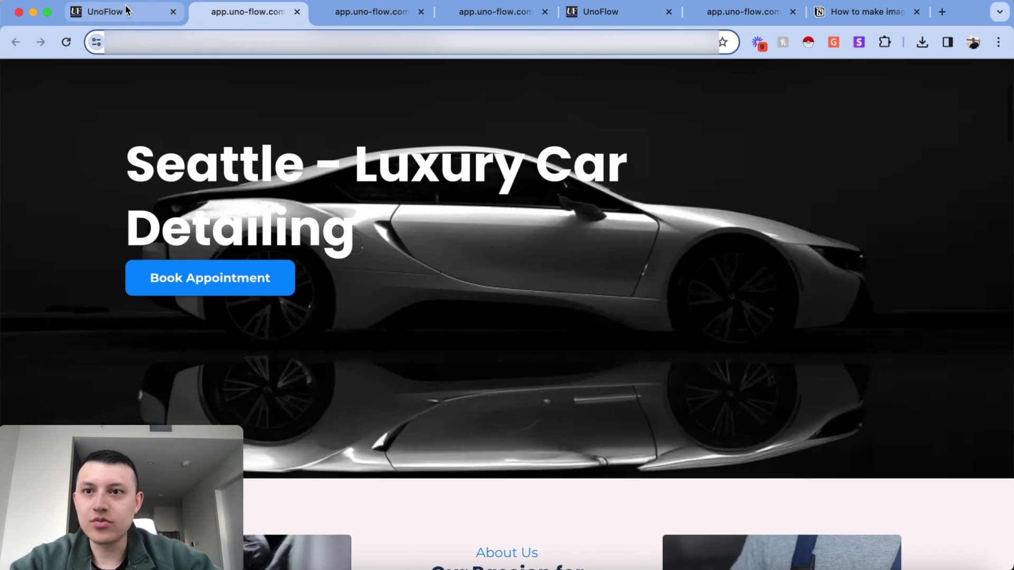
{"action": "left_click", "coordinate": [121, 12]}
Step: Paste the hover-zoom CSS into Custom CSS, rename its selector to .imagestyle1, and save
{"action": "scroll", "coordinate": [471, 198], "scroll_direction": "up", "scroll_amount": 10}
{"action": "left_click", "coordinate": [132, 112]}
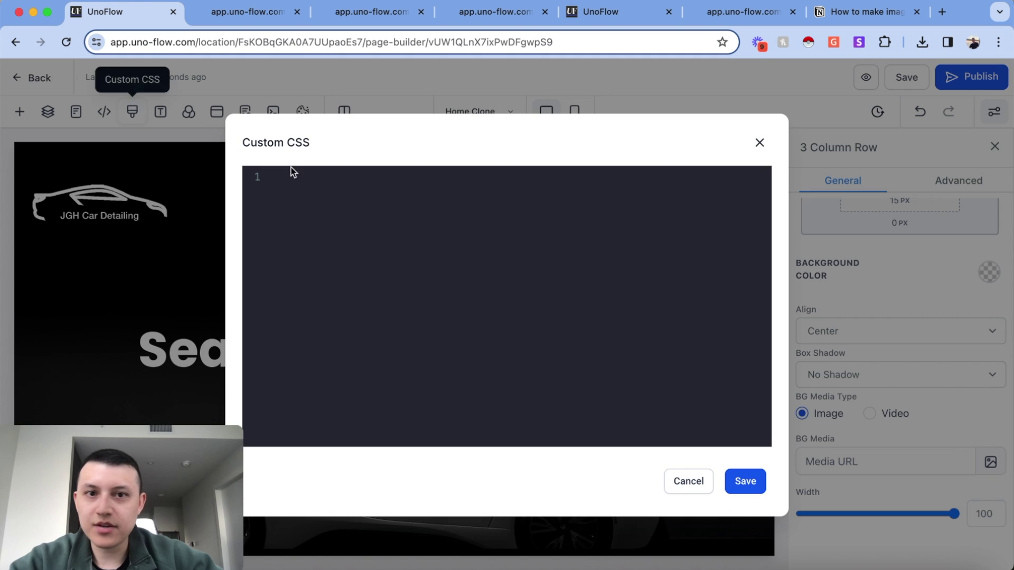
{"action": "key", "text": "cmd+v"}
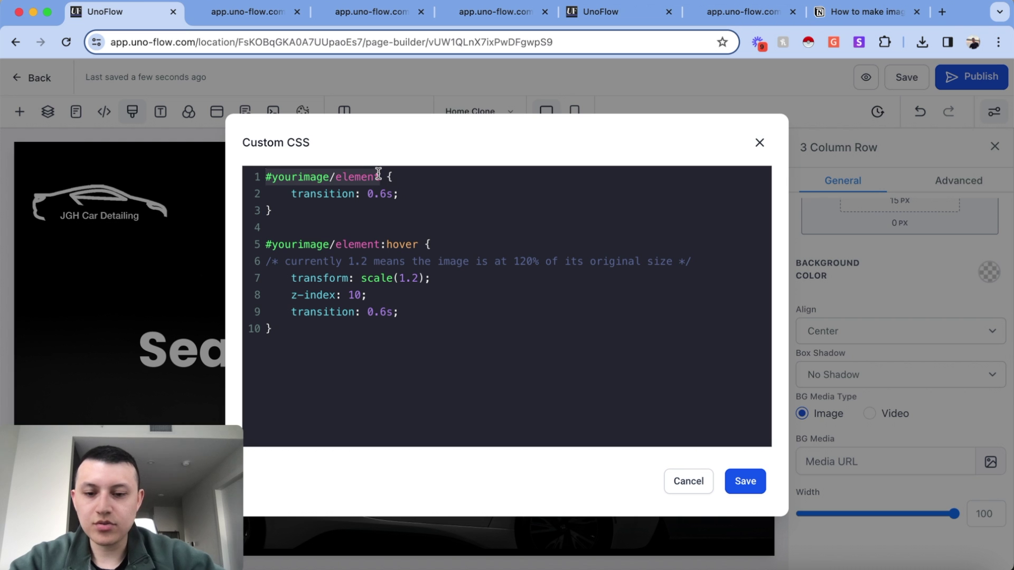
{"action": "type", "text": "imagestyle1"}
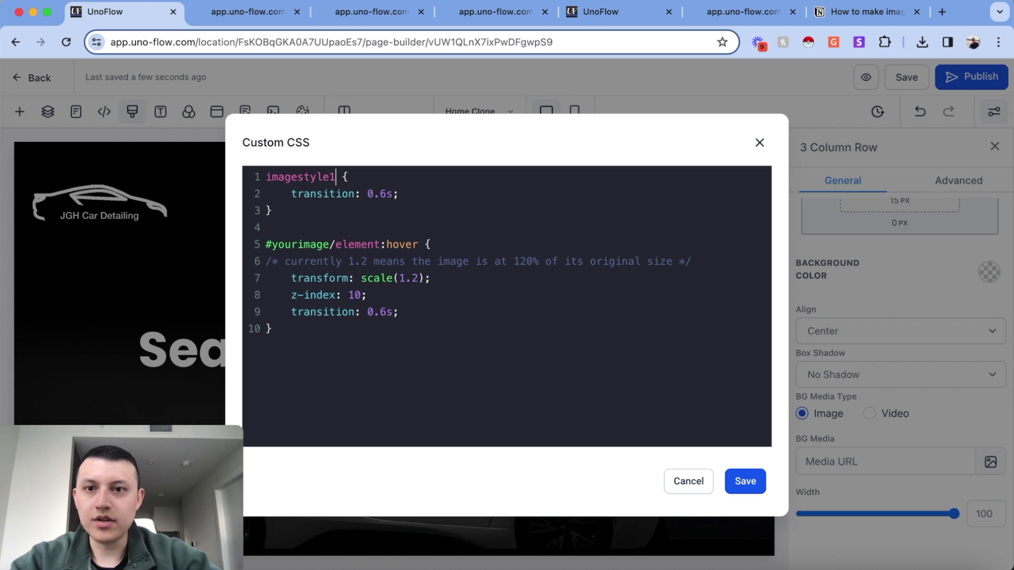
{"action": "type", "text": "."}
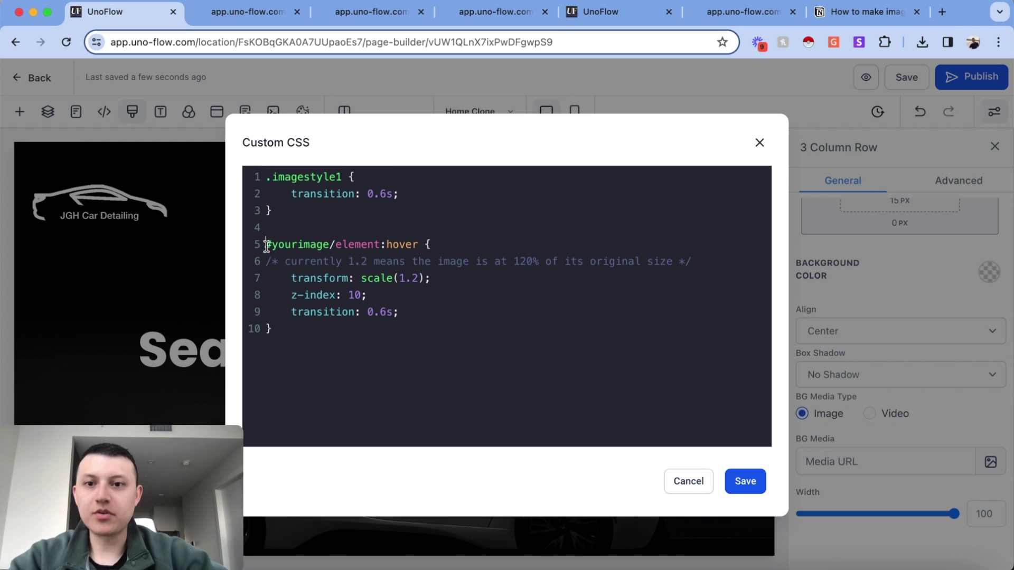
{"action": "left_click_drag", "start_coordinate": [357, 246], "coordinate": [379, 246]}
{"action": "type", "text": ".imagestyle1"}
{"action": "left_click", "coordinate": [746, 481]}
{"action": "scroll", "coordinate": [488, 308], "scroll_direction": "down", "scroll_amount": 10}
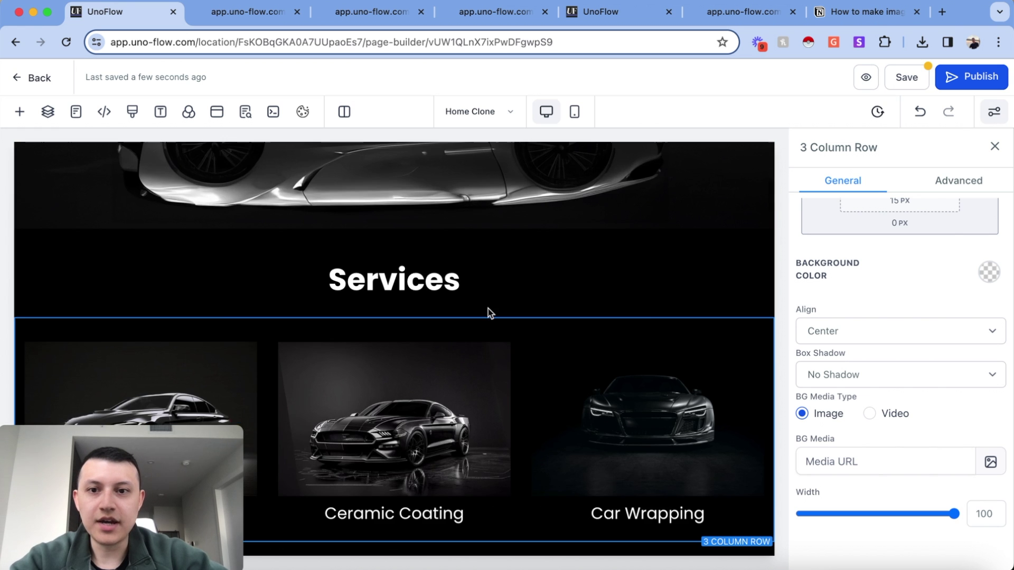
Step: Add custom class imagestyle1 to the Car Wash, Ceramic Coating and Car Wrapping images, then save
{"action": "left_click", "coordinate": [196, 298]}
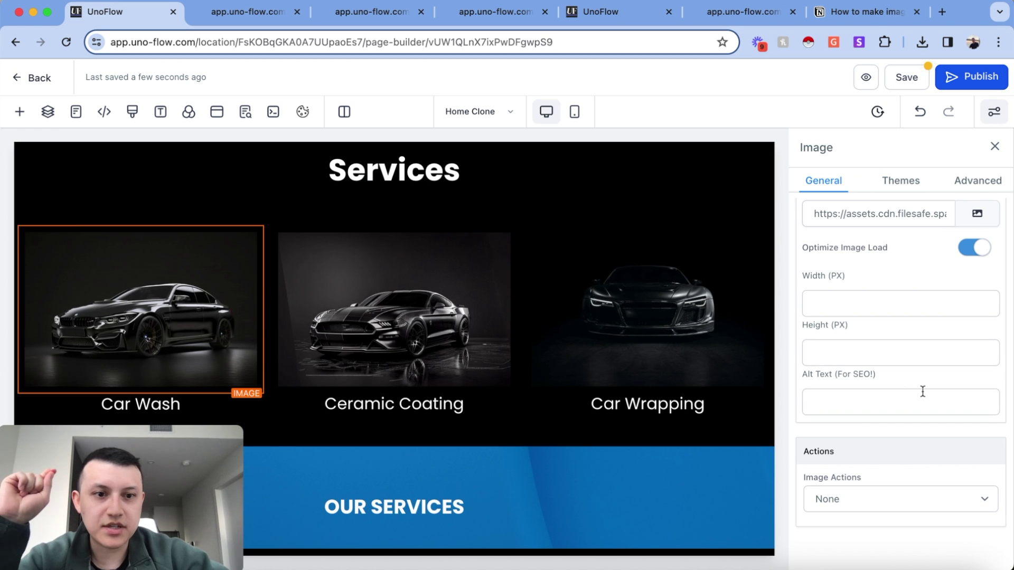
{"action": "left_click", "coordinate": [978, 180]}
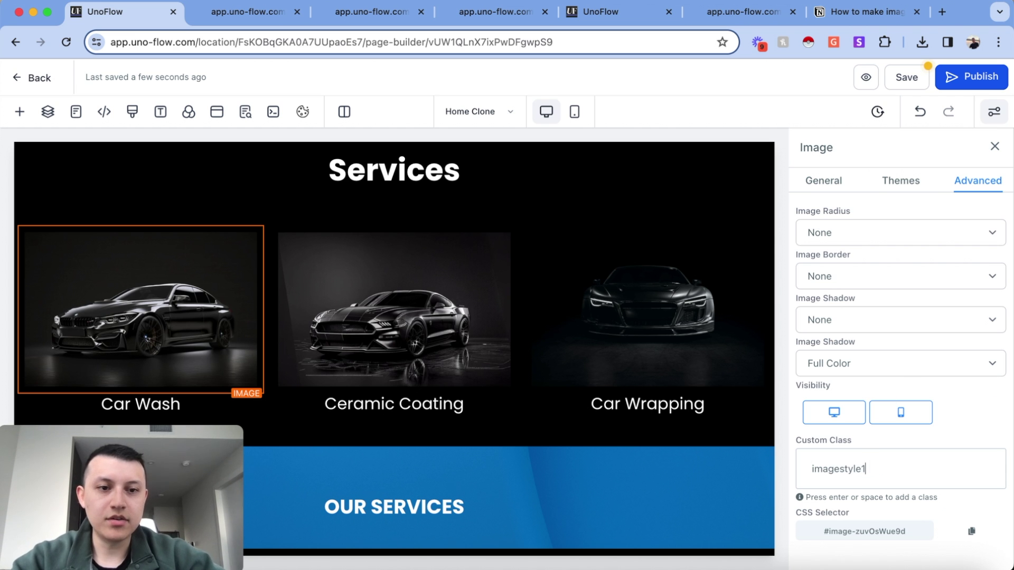
{"action": "type", "text": "imagestyle1"}
{"action": "key", "text": "Return"}
{"action": "left_click", "coordinate": [428, 383]}
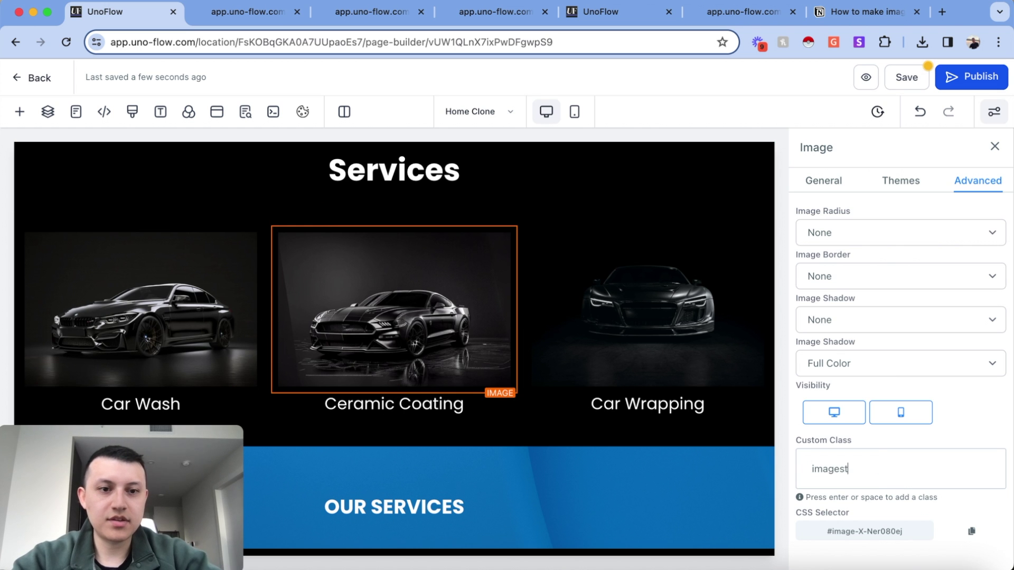
{"action": "key", "text": "Return"}
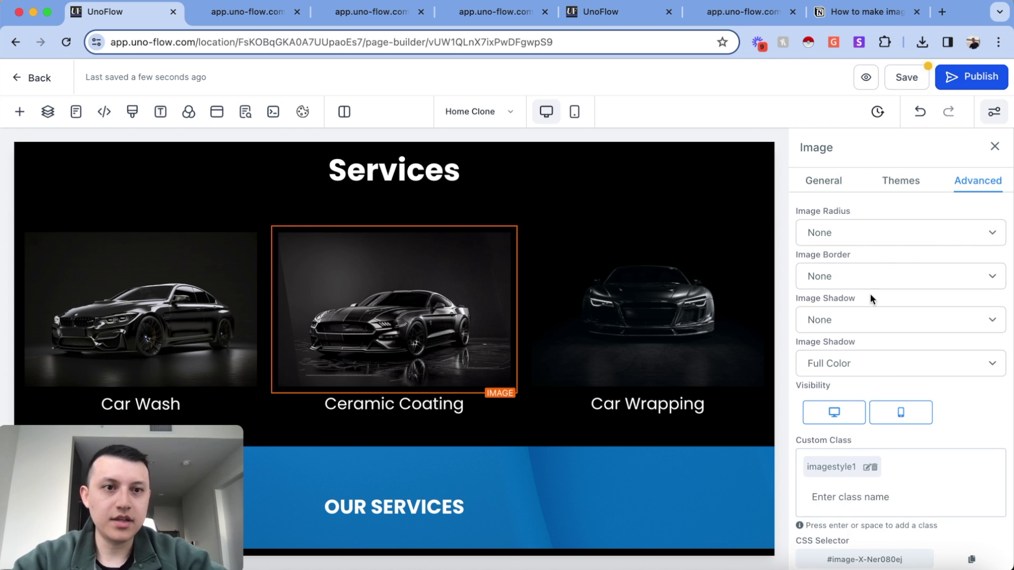
{"action": "left_click", "coordinate": [617, 322]}
{"action": "left_click", "coordinate": [906, 76]}
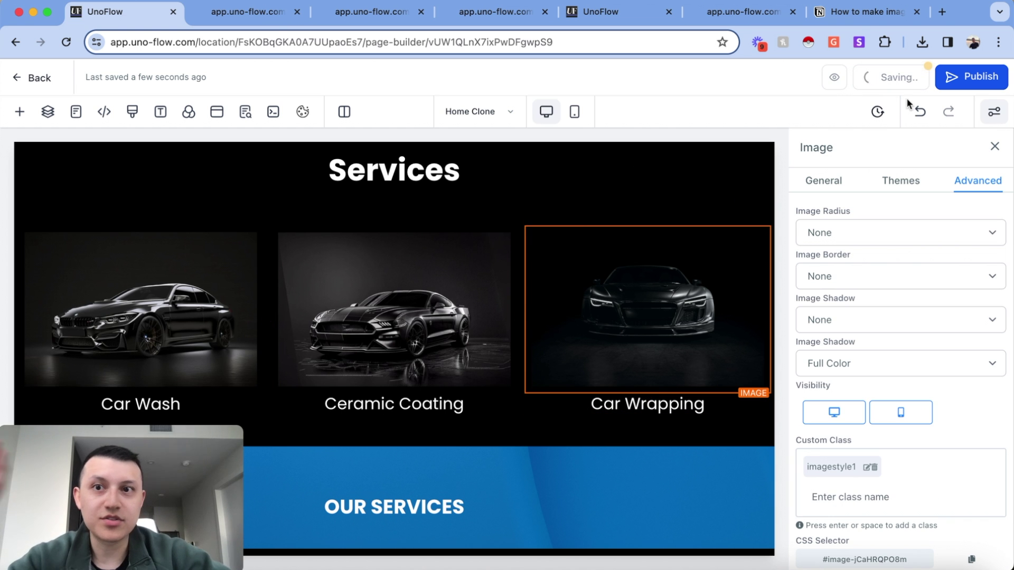
{"action": "left_click", "coordinate": [867, 75]}
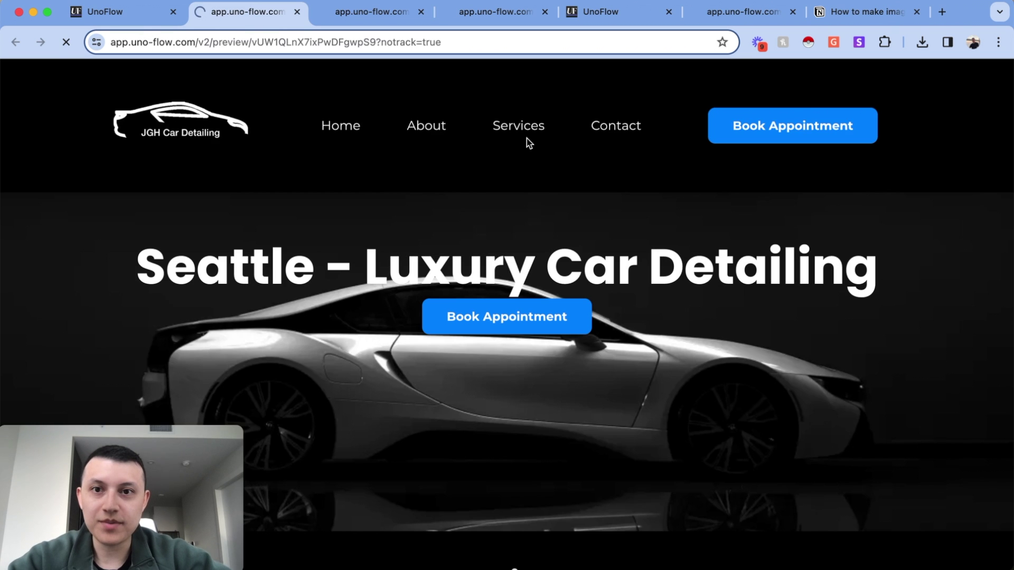
{"action": "left_click", "coordinate": [527, 139]}
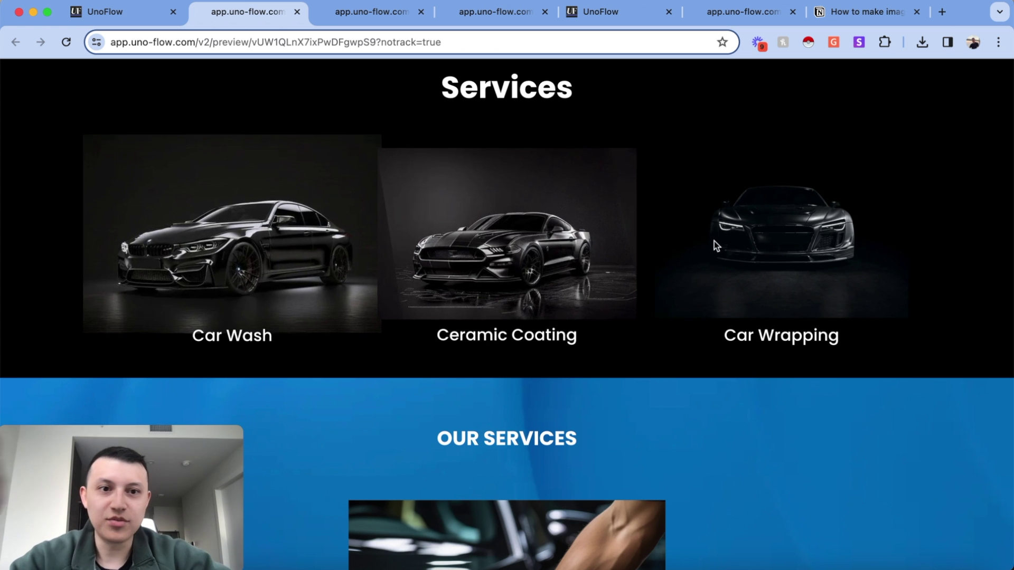
{"action": "scroll", "coordinate": [486, 248], "scroll_direction": "up", "scroll_amount": 3}
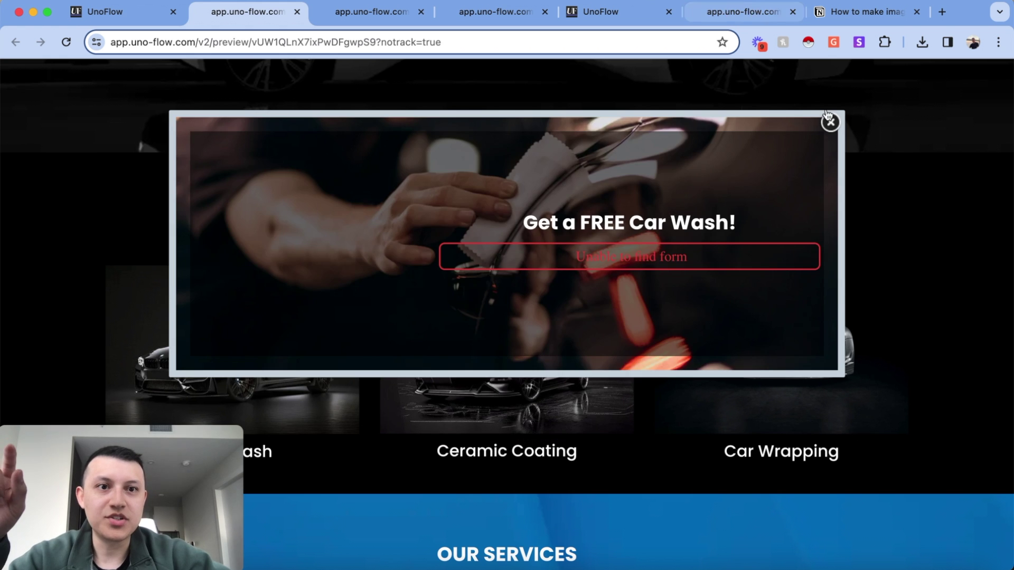
{"action": "left_click", "coordinate": [740, 11]}
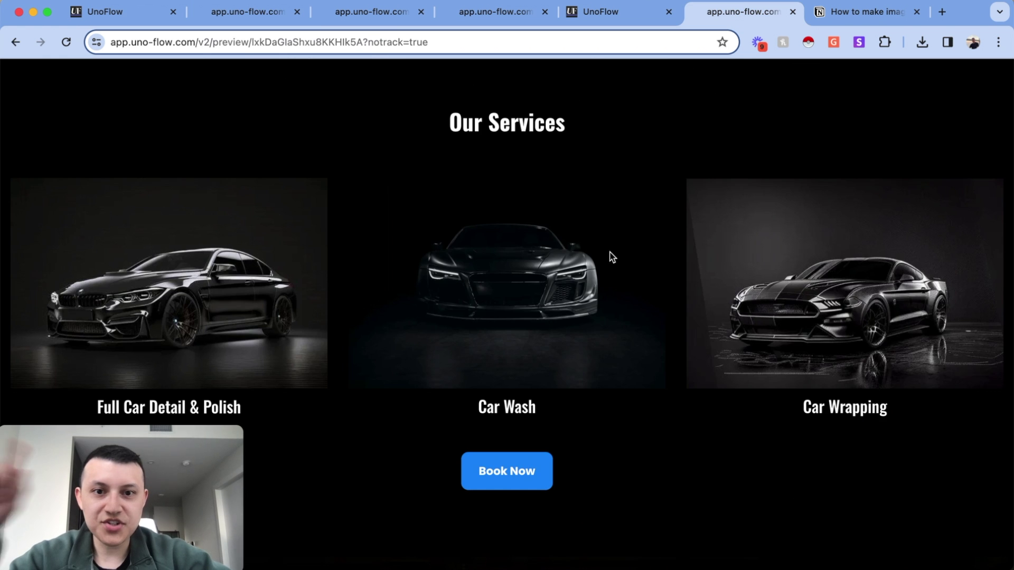
{"action": "scroll", "coordinate": [602, 285], "scroll_direction": "down", "scroll_amount": 2}
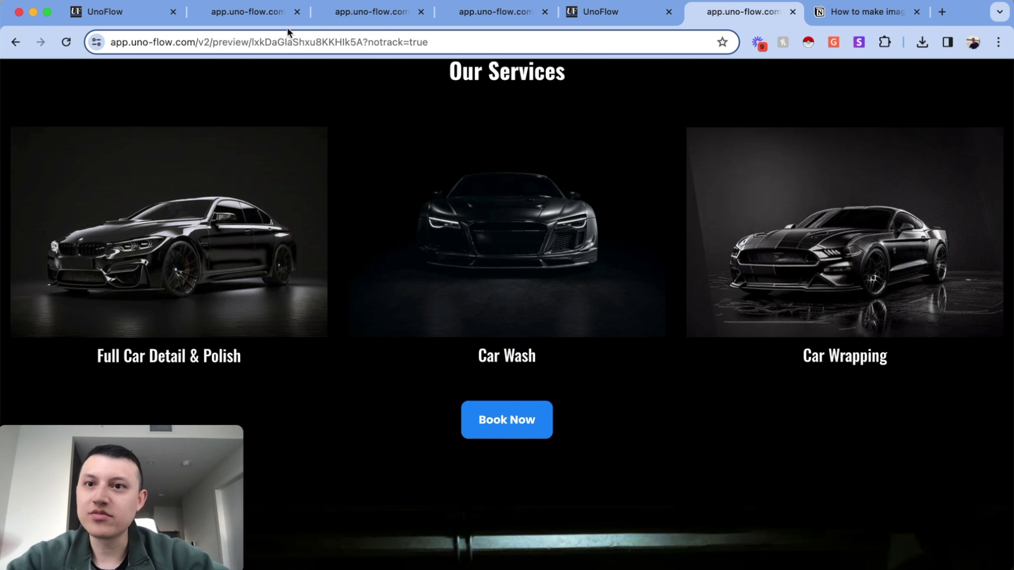
{"action": "left_click", "coordinate": [130, 16]}
{"action": "scroll", "coordinate": [476, 317], "scroll_direction": "up", "scroll_amount": 10}
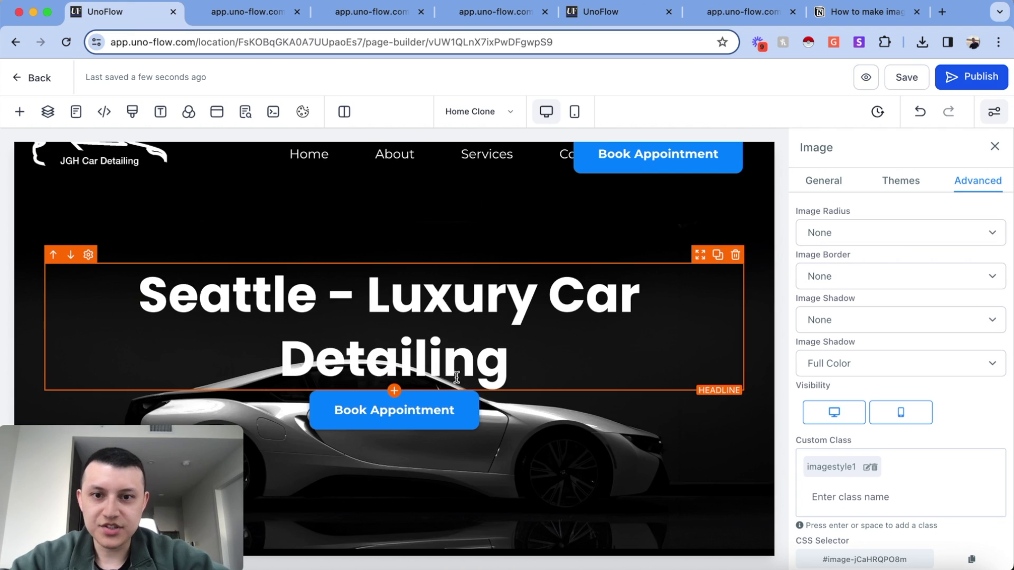
Step: Duplicate the hero's Book Appointment button and move the copy below the service cards
{"action": "left_click", "coordinate": [482, 407]}
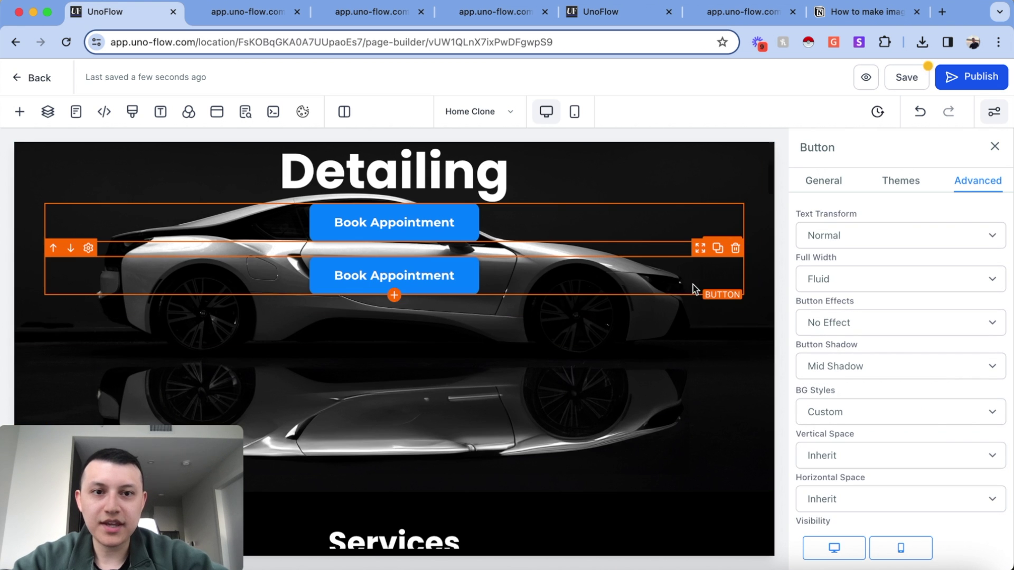
{"action": "left_click_drag", "start_coordinate": [693, 284], "coordinate": [643, 370]}
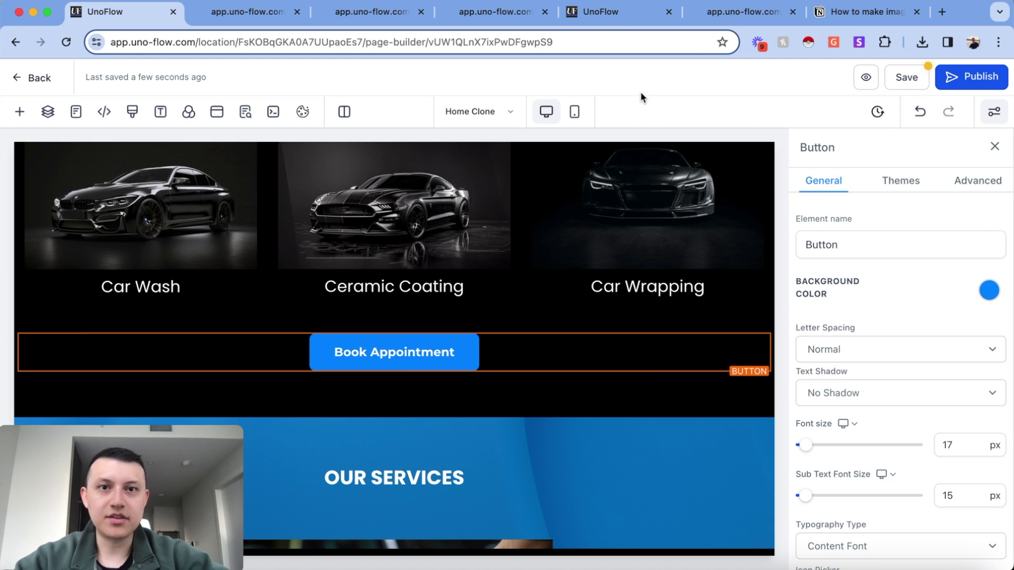
{"action": "left_click", "coordinate": [613, 14]}
{"action": "scroll", "coordinate": [497, 434], "scroll_direction": "down", "scroll_amount": 2}
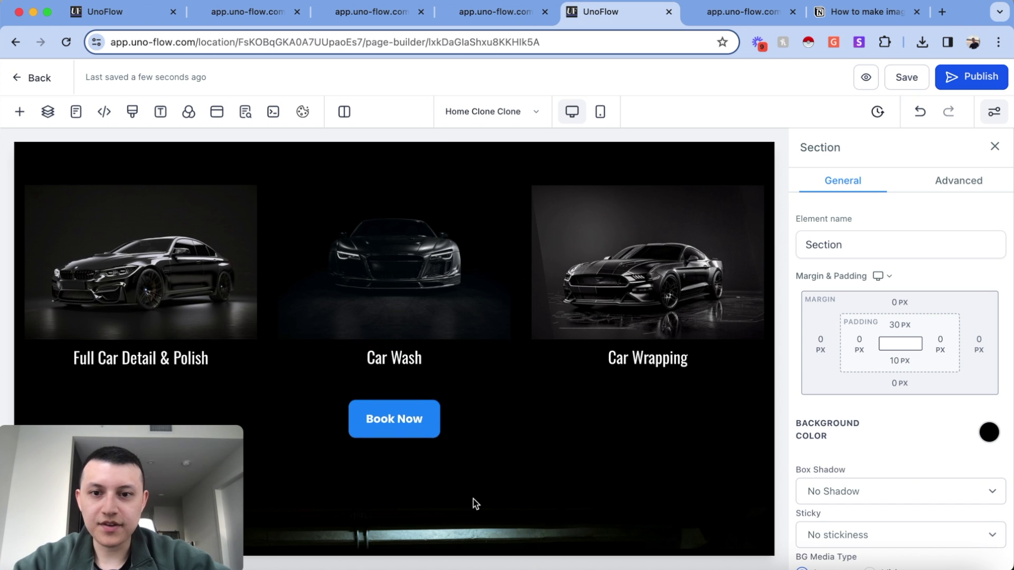
{"action": "key", "text": "super+1"}
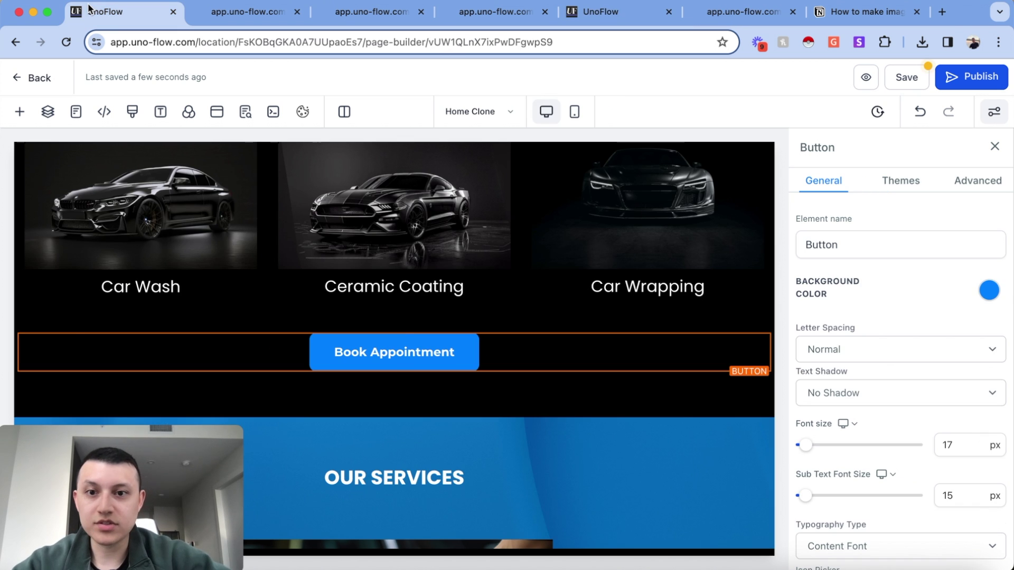
{"action": "scroll", "coordinate": [991, 435], "scroll_direction": "down", "scroll_amount": 10}
{"action": "scroll", "coordinate": [918, 205], "scroll_direction": "up", "scroll_amount": 5}
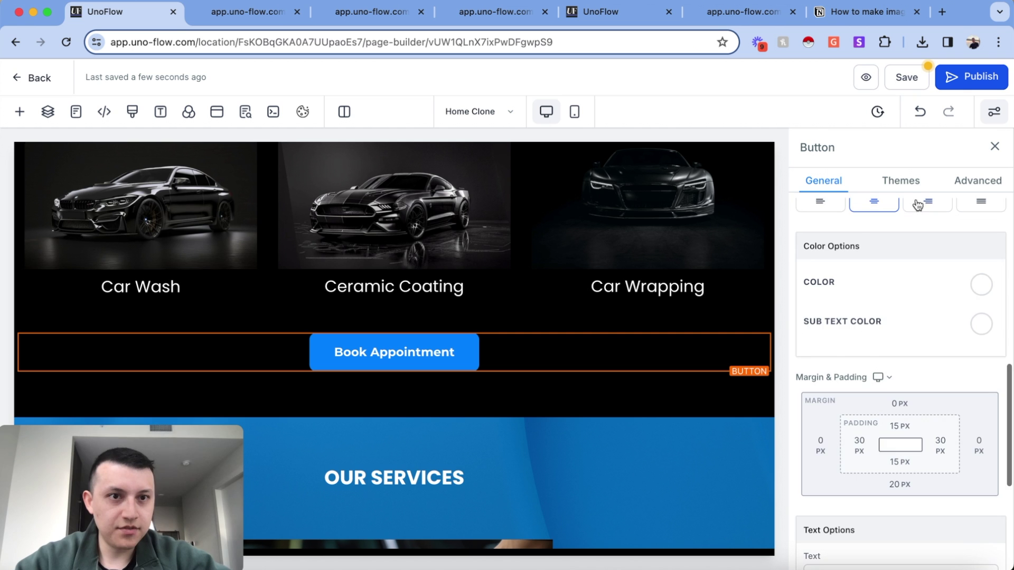
Step: Set the button's effect to Elevate (hover), then save and confirm the global section changes
{"action": "left_click", "coordinate": [975, 183]}
{"action": "scroll", "coordinate": [886, 420], "scroll_direction": "up", "scroll_amount": 5}
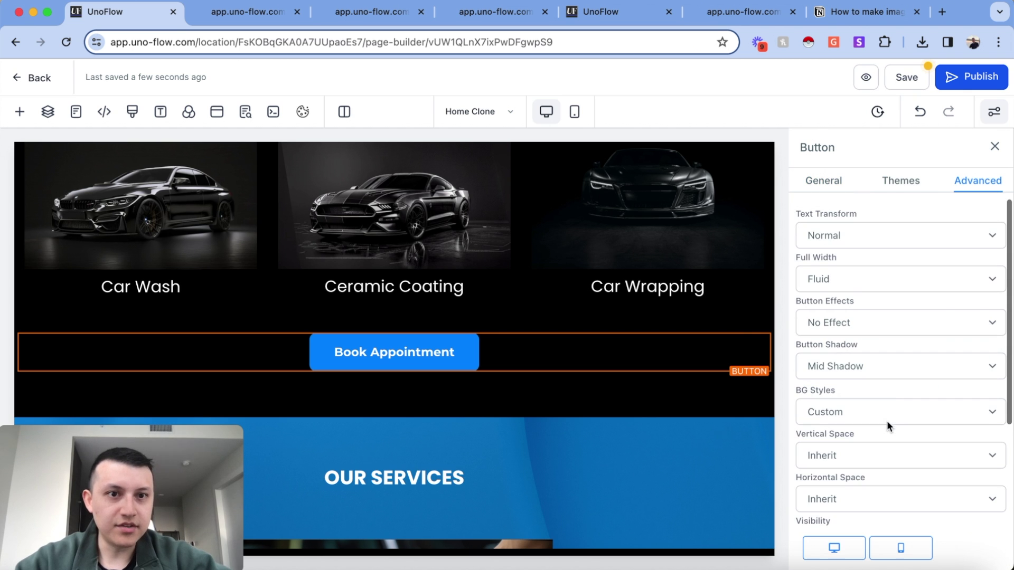
{"action": "left_click", "coordinate": [851, 321]}
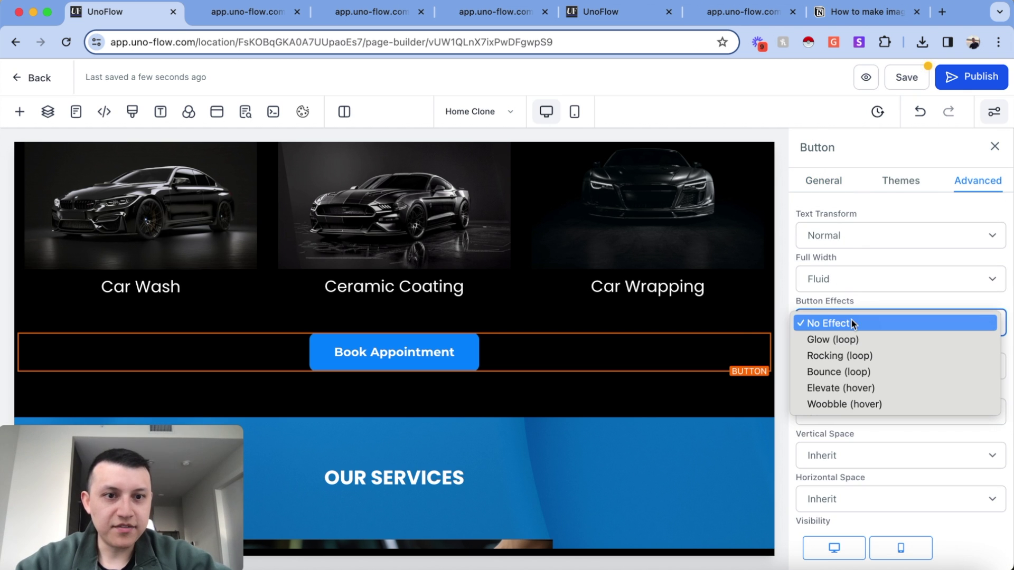
{"action": "left_click", "coordinate": [841, 388]}
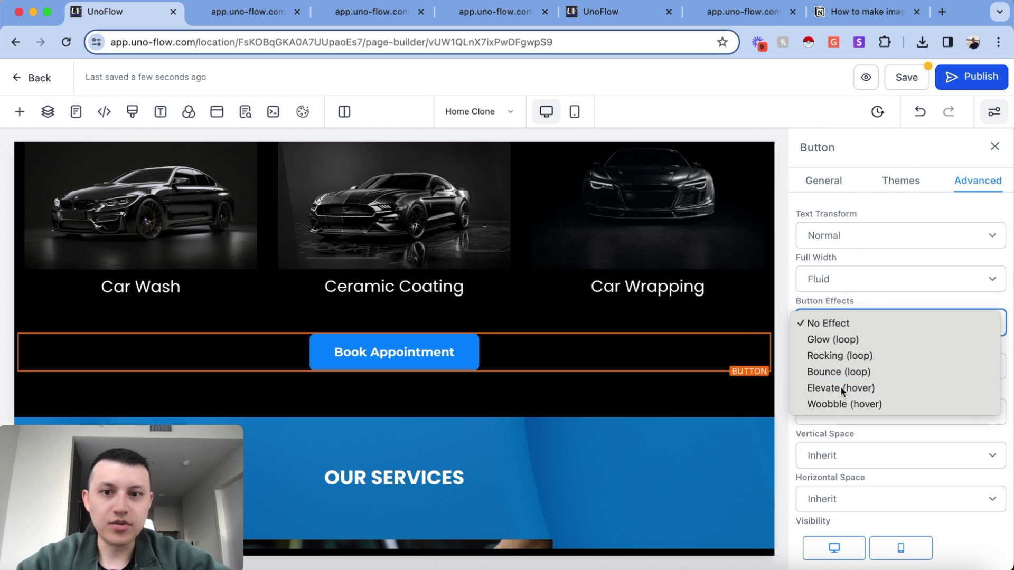
{"action": "left_click", "coordinate": [907, 77]}
{"action": "left_click", "coordinate": [628, 165]}
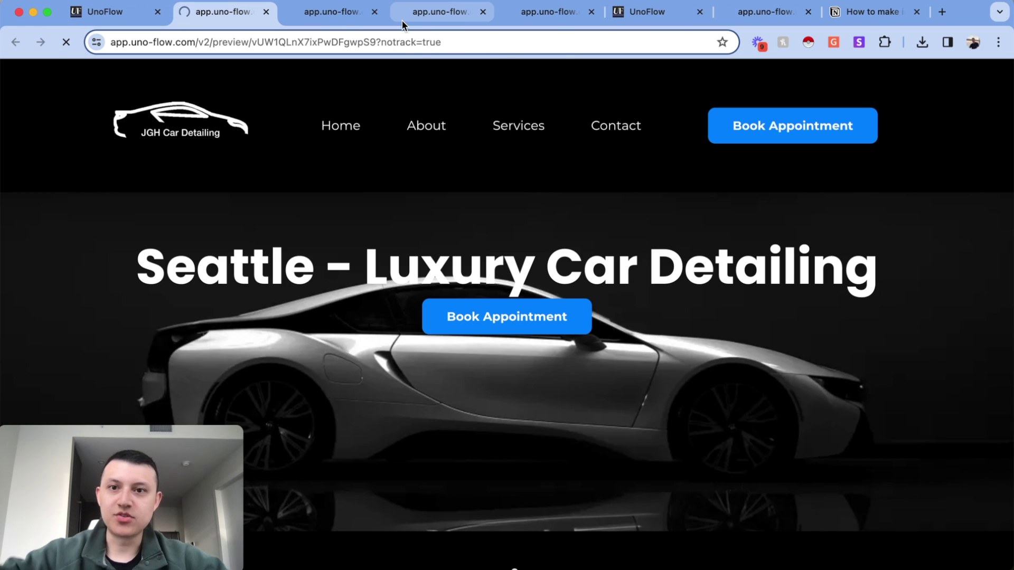
Step: Scroll through the Home Clone live preview to review the finished page
{"action": "scroll", "coordinate": [891, 197], "scroll_direction": "down", "scroll_amount": 5}
{"action": "scroll", "coordinate": [891, 201], "scroll_direction": "down", "scroll_amount": 4}
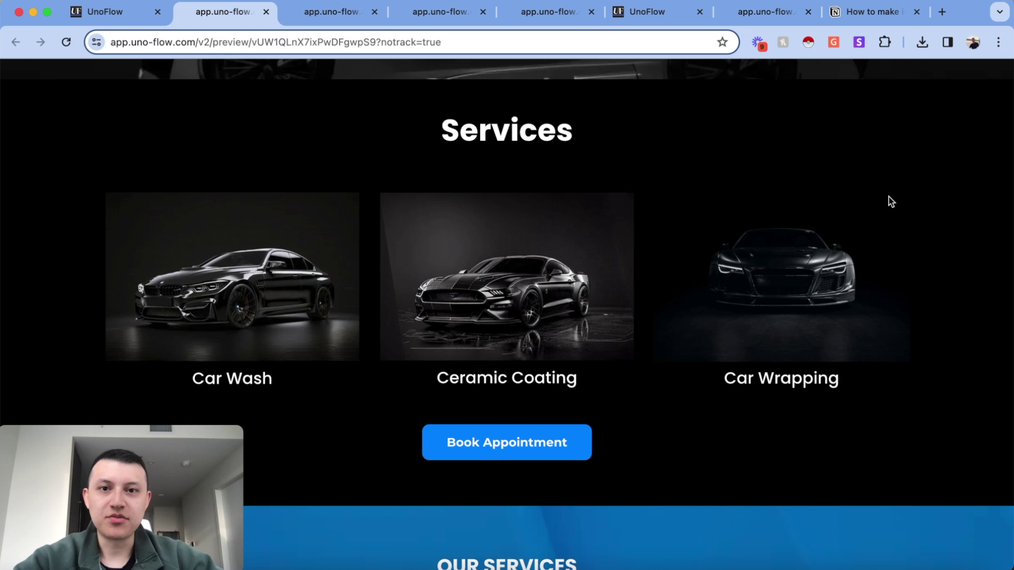
{"action": "scroll", "coordinate": [275, 254], "scroll_direction": "down", "scroll_amount": 3}
{"action": "scroll", "coordinate": [500, 234], "scroll_direction": "down", "scroll_amount": 2}
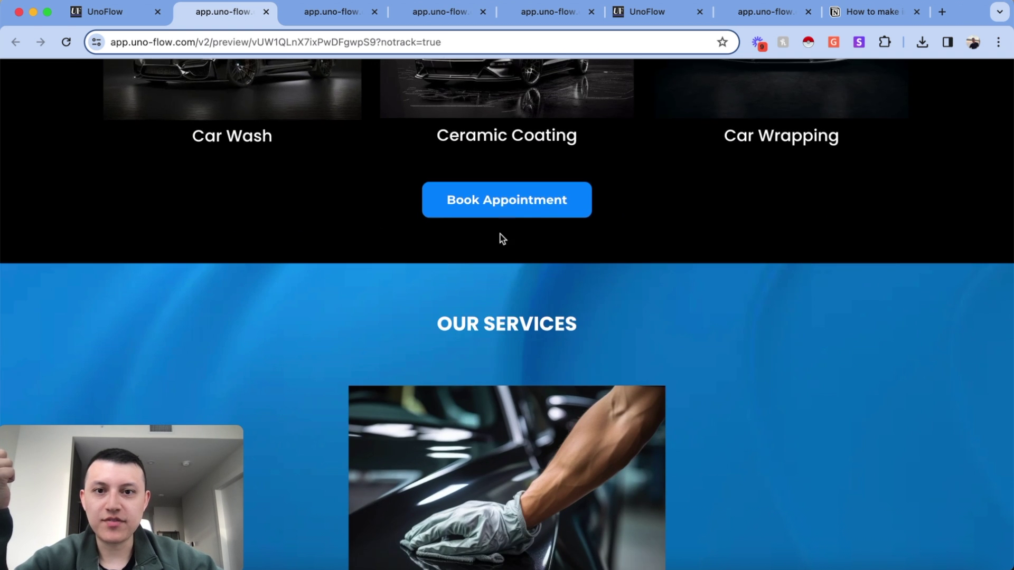
{"action": "scroll", "coordinate": [768, 331], "scroll_direction": "down", "scroll_amount": 4}
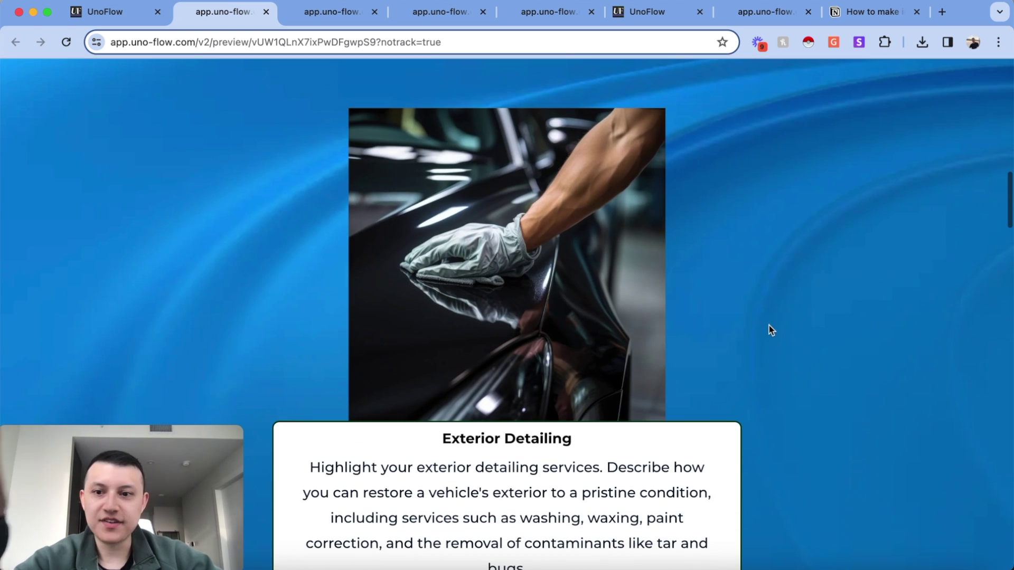
{"action": "scroll", "coordinate": [769, 327], "scroll_direction": "up", "scroll_amount": 2}
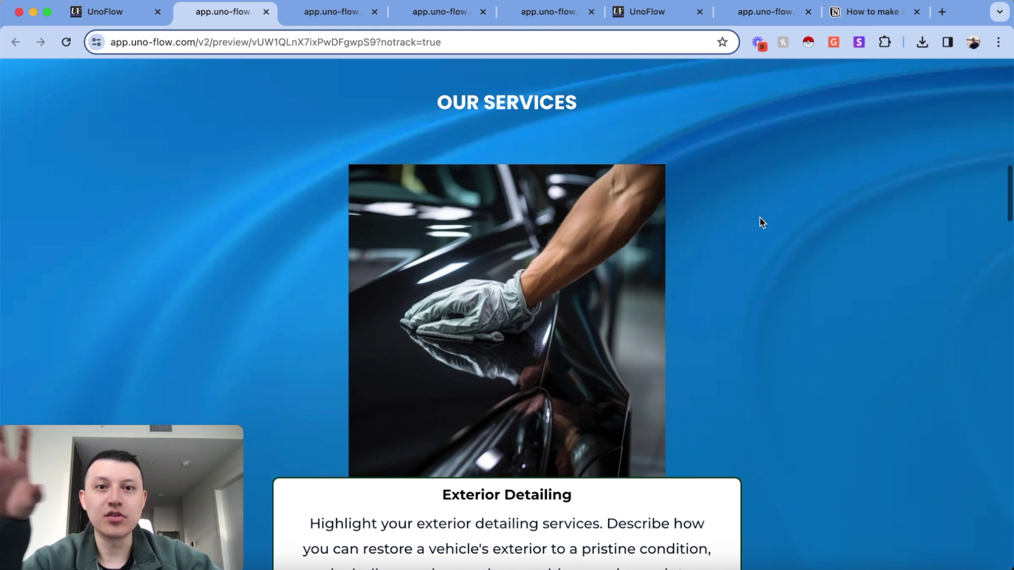
{"action": "scroll", "coordinate": [760, 220], "scroll_direction": "up", "scroll_amount": 2}
{"action": "scroll", "coordinate": [761, 220], "scroll_direction": "down", "scroll_amount": 7}
{"action": "scroll", "coordinate": [760, 223], "scroll_direction": "up", "scroll_amount": 2}
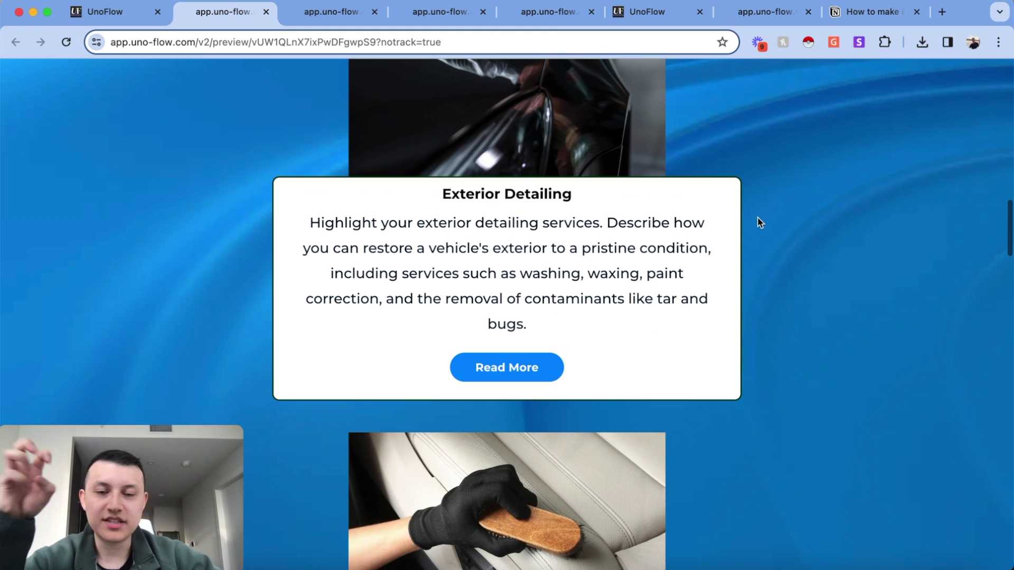
{"action": "scroll", "coordinate": [760, 222], "scroll_direction": "down", "scroll_amount": 13}
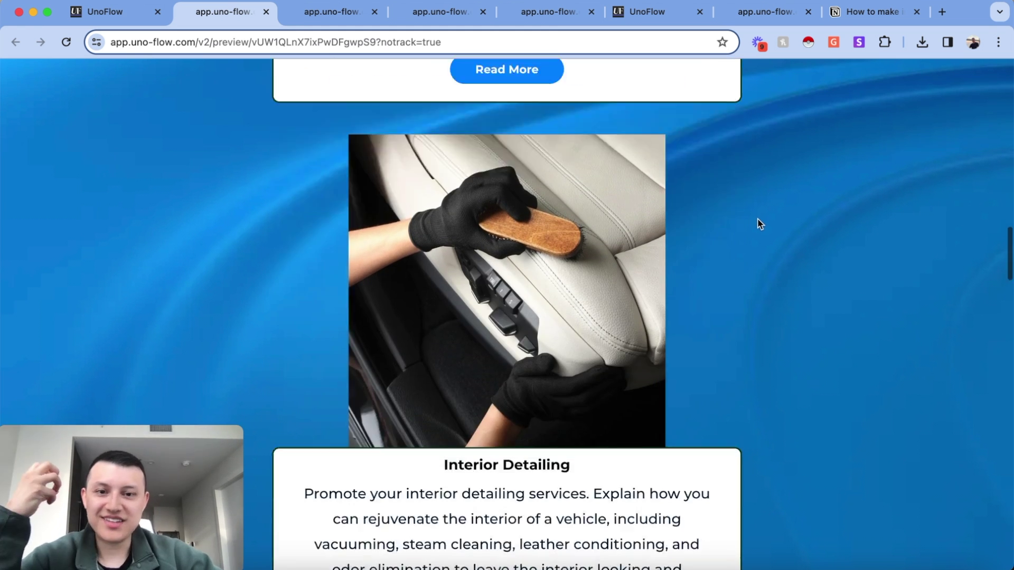
{"action": "scroll", "coordinate": [767, 226], "scroll_direction": "down", "scroll_amount": 9}
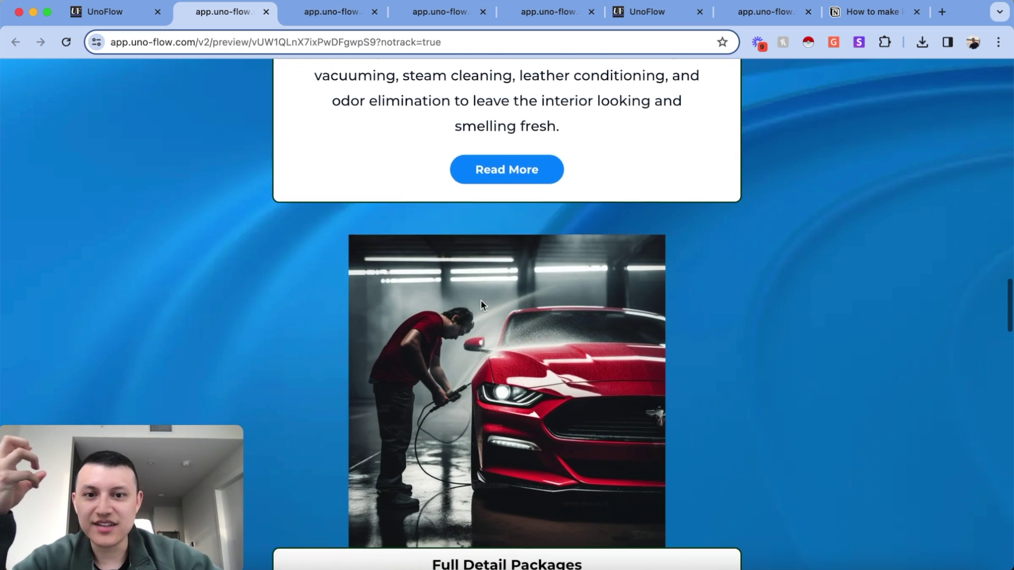
{"action": "scroll", "coordinate": [316, 272], "scroll_direction": "down", "scroll_amount": 5}
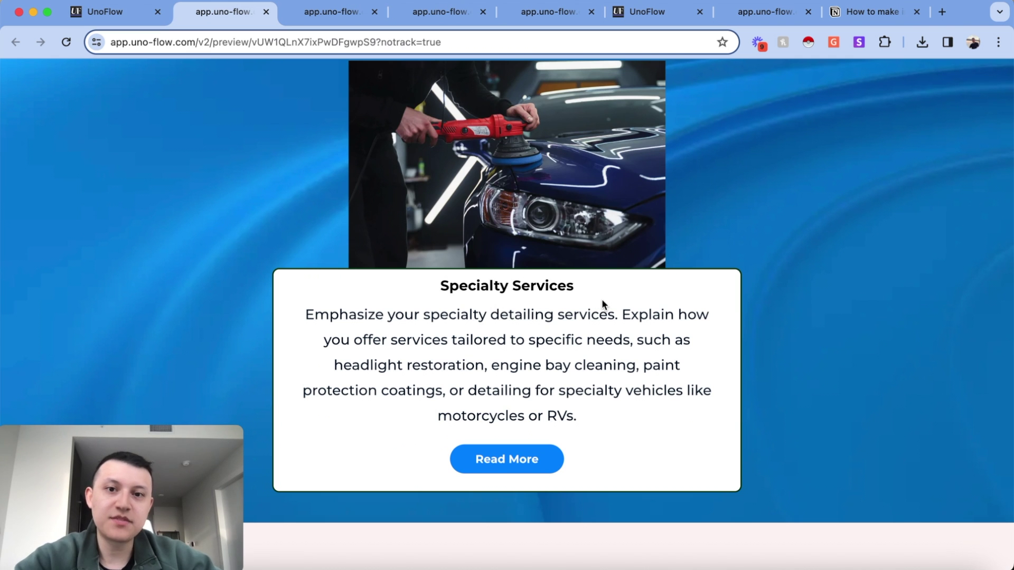
{"action": "scroll", "coordinate": [705, 274], "scroll_direction": "up", "scroll_amount": 20}
Step: Open the live preview of the example Exterior Detailing page from its builder tab
{"action": "left_click", "coordinate": [660, 11]}
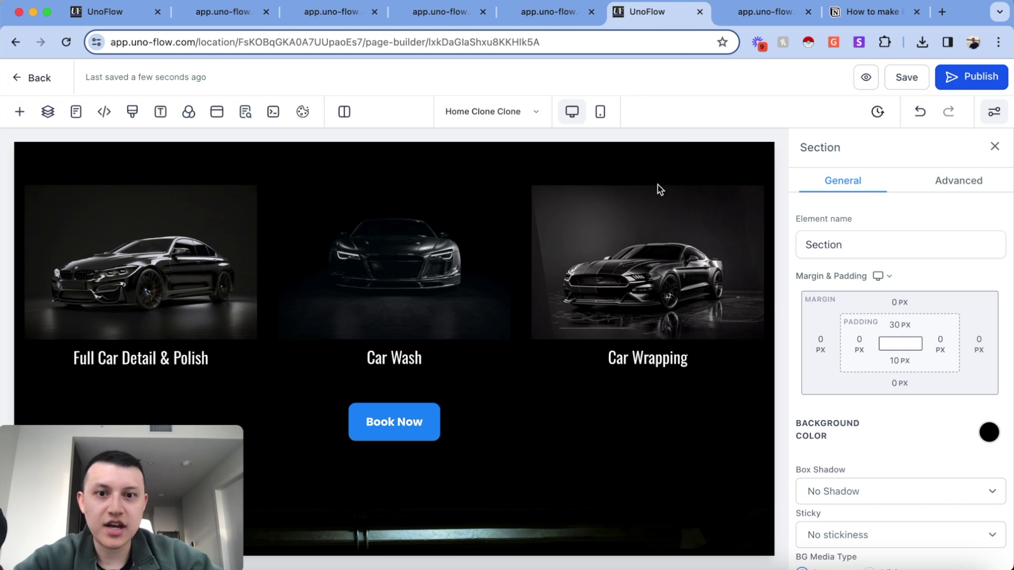
{"action": "left_click", "coordinate": [746, 12]}
{"action": "scroll", "coordinate": [590, 218], "scroll_direction": "down", "scroll_amount": 8}
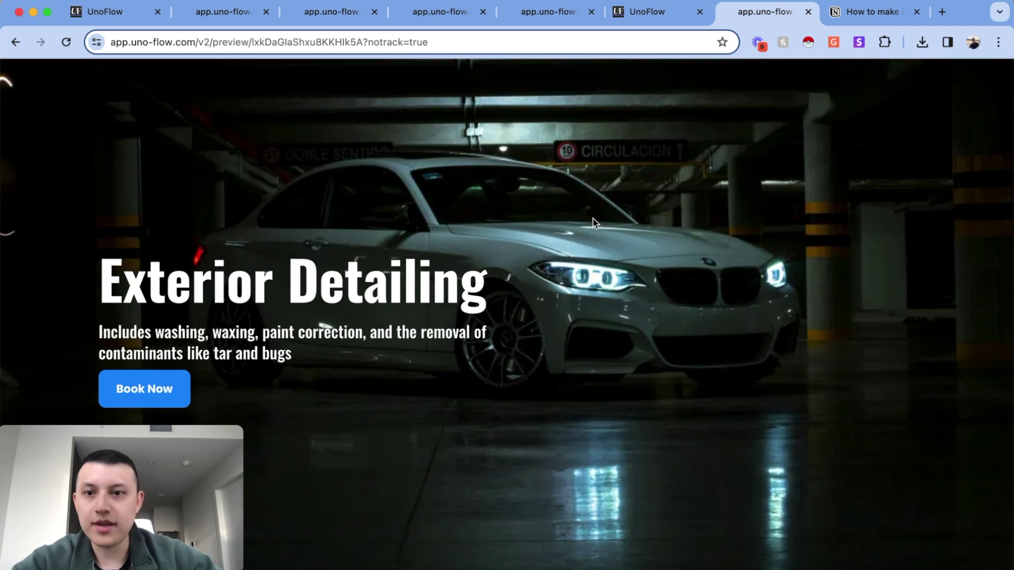
Step: Review the example's Exterior Detailing, Ceramic Coating and Interior Detailing sections by highlighting their headings
{"action": "left_click_drag", "start_coordinate": [593, 221], "coordinate": [568, 298]}
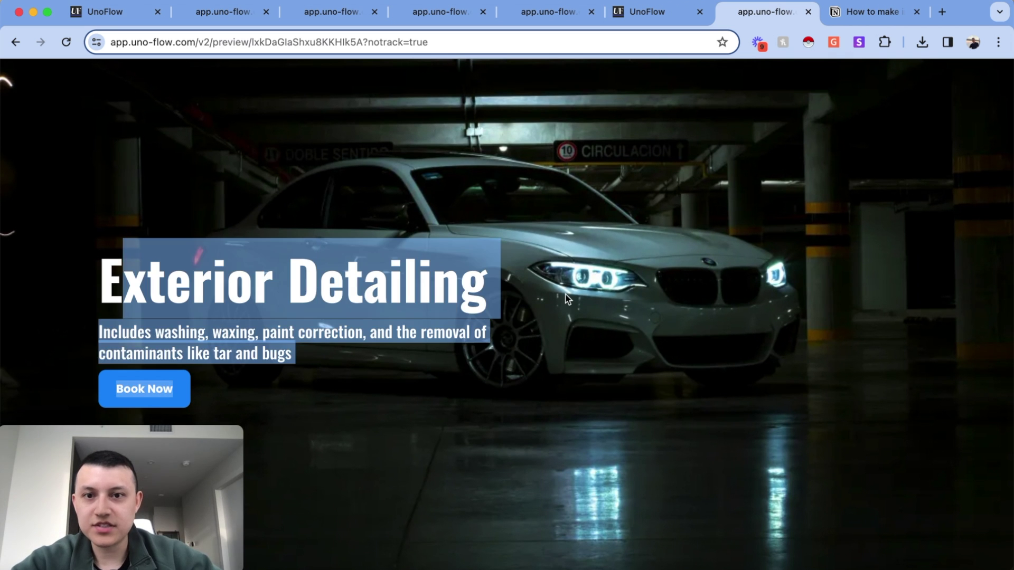
{"action": "left_click", "coordinate": [599, 302]}
{"action": "scroll", "coordinate": [591, 251], "scroll_direction": "down", "scroll_amount": 10}
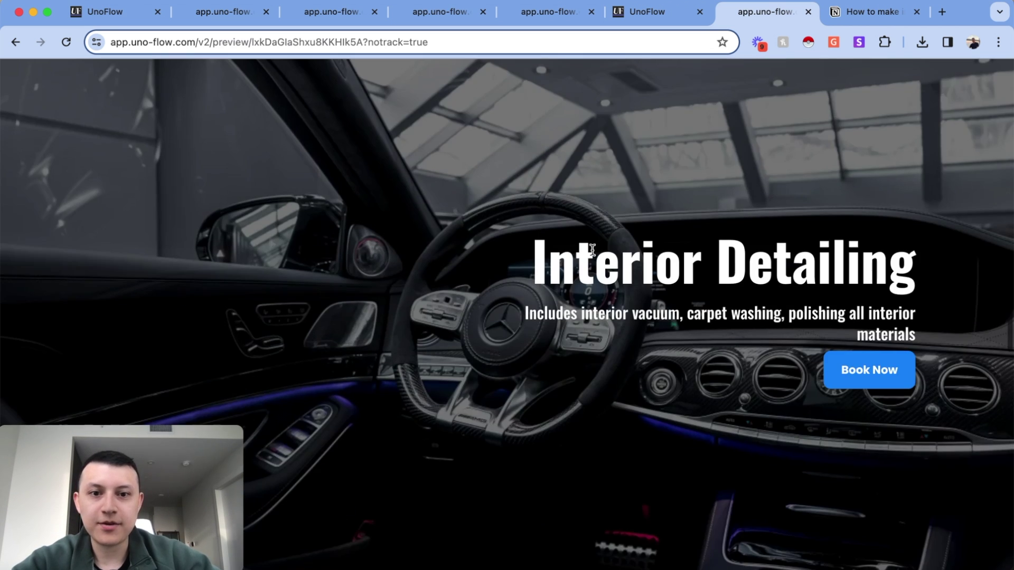
{"action": "left_click_drag", "start_coordinate": [577, 253], "coordinate": [847, 252]}
{"action": "scroll", "coordinate": [871, 362], "scroll_direction": "down", "scroll_amount": 10}
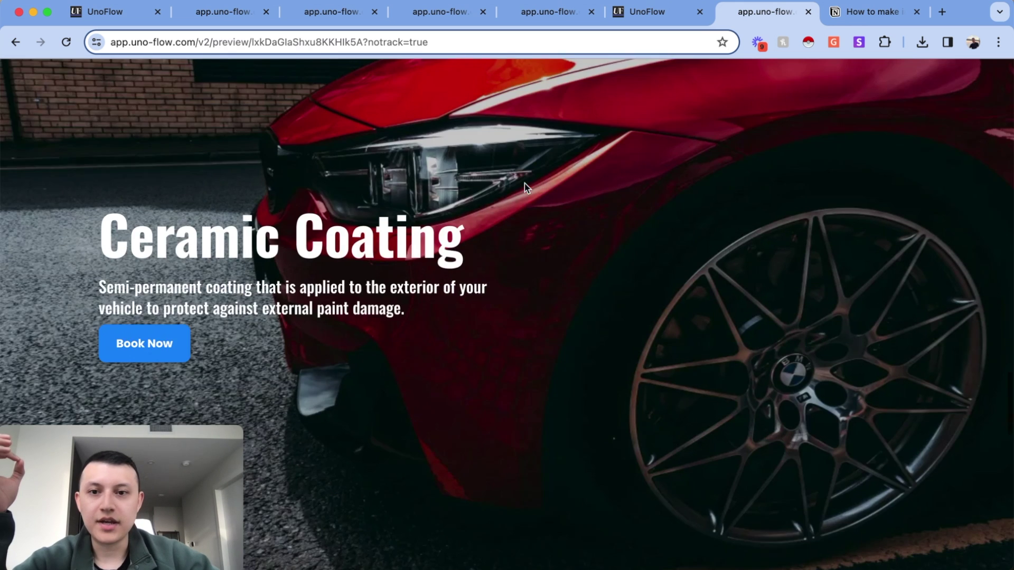
{"action": "left_click_drag", "start_coordinate": [127, 211], "coordinate": [471, 251]}
{"action": "left_click", "coordinate": [512, 245]}
{"action": "scroll", "coordinate": [539, 245], "scroll_direction": "up", "scroll_amount": 10}
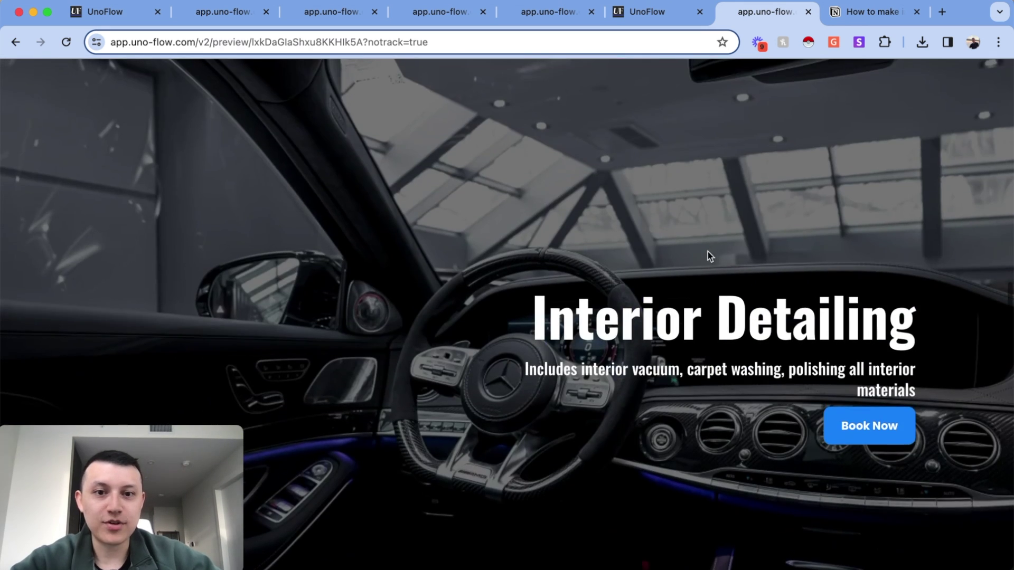
{"action": "left_click_drag", "start_coordinate": [532, 299], "coordinate": [573, 313]}
{"action": "scroll", "coordinate": [808, 270], "scroll_direction": "up", "scroll_amount": 10}
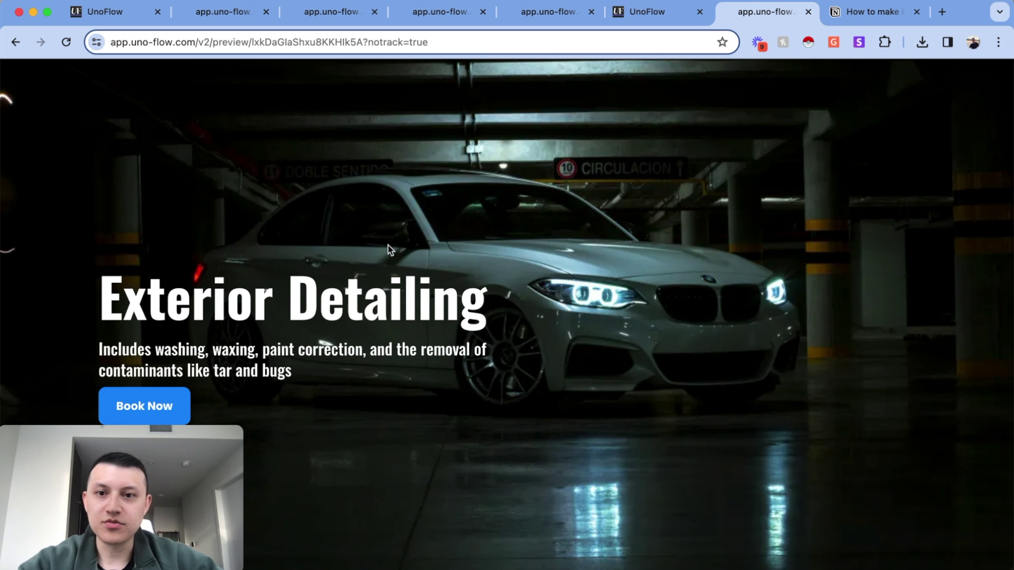
{"action": "scroll", "coordinate": [720, 203], "scroll_direction": "down", "scroll_amount": 10}
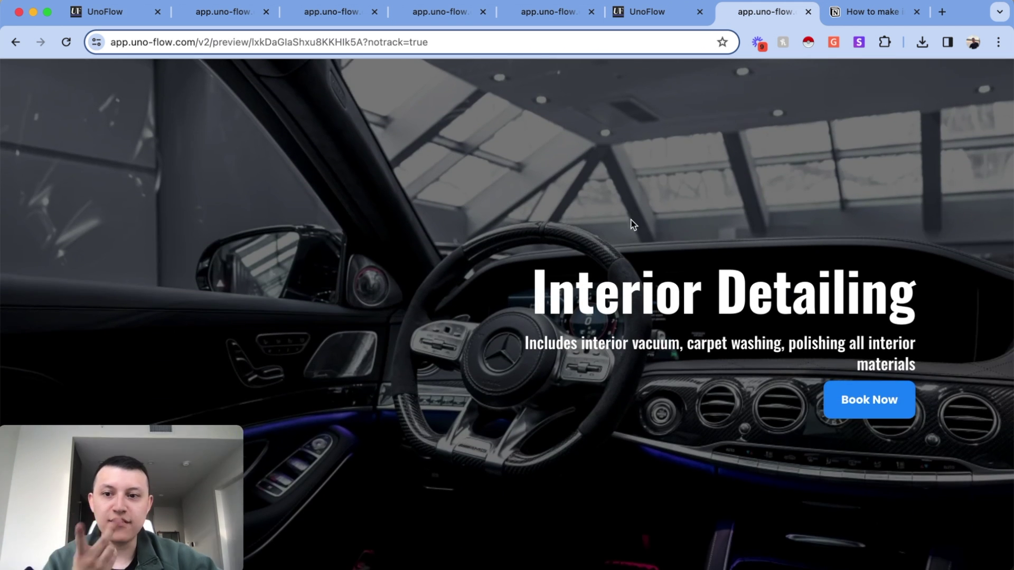
{"action": "scroll", "coordinate": [632, 224], "scroll_direction": "up", "scroll_amount": 10}
Step: Add a full-width section with a single-column row below the Book Appointment button
{"action": "left_click", "coordinate": [113, 11]}
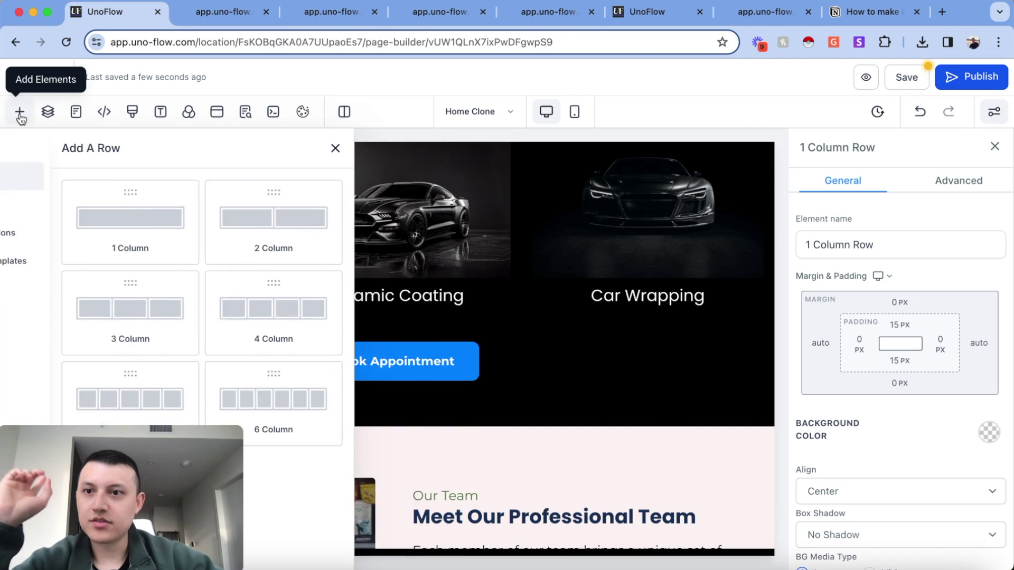
{"action": "left_click", "coordinate": [49, 152]}
{"action": "left_click_drag", "start_coordinate": [208, 233], "coordinate": [568, 476]}
{"action": "left_click", "coordinate": [397, 473]}
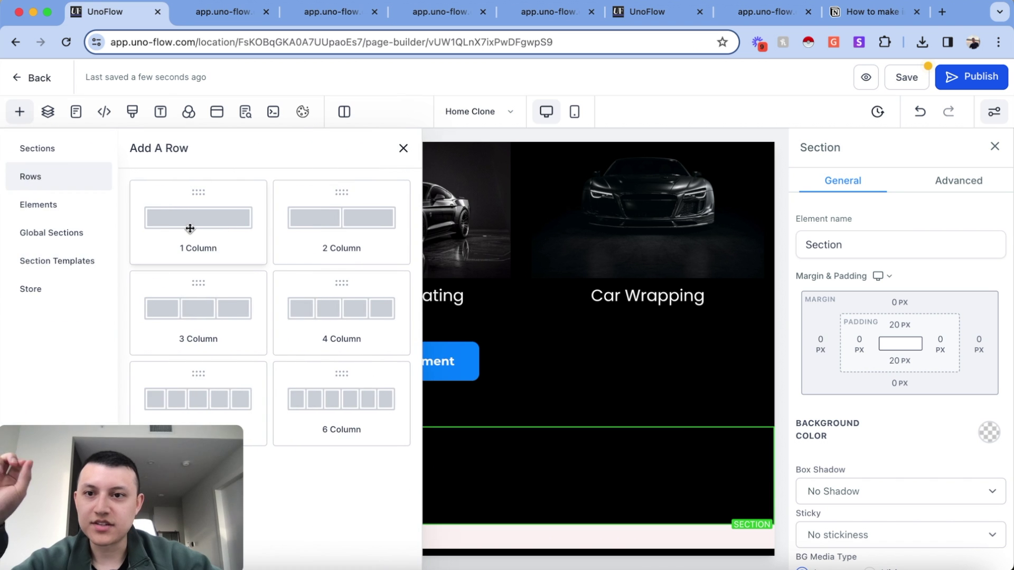
{"action": "left_click_drag", "start_coordinate": [190, 226], "coordinate": [448, 446]}
Step: Paste a headline into the new row and retitle it 'Car Wash'
{"action": "scroll", "coordinate": [238, 304], "scroll_direction": "down", "scroll_amount": 1}
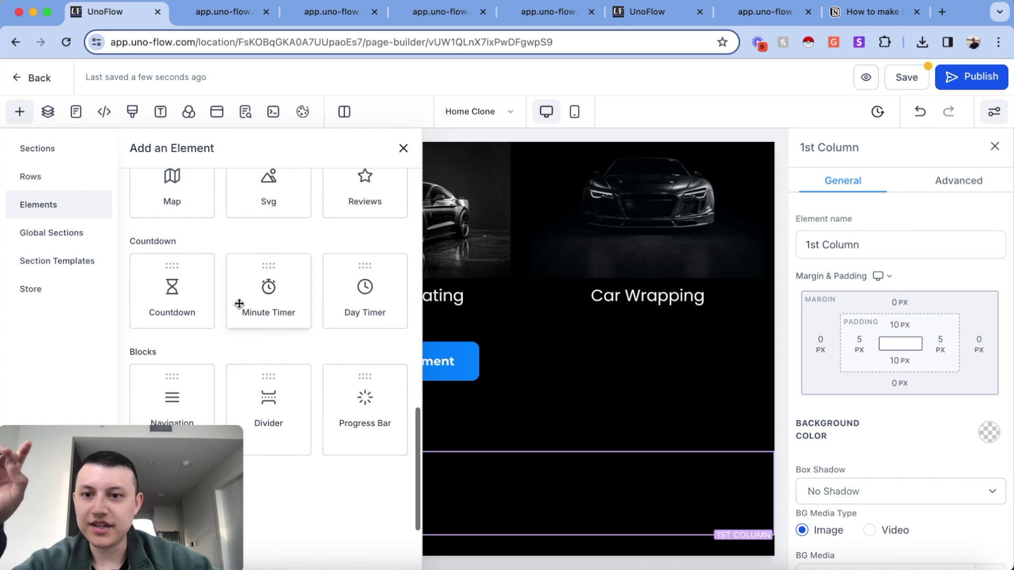
{"action": "left_click", "coordinate": [675, 362]}
{"action": "scroll", "coordinate": [576, 346], "scroll_direction": "down", "scroll_amount": 2}
{"action": "scroll", "coordinate": [575, 346], "scroll_direction": "down", "scroll_amount": 2}
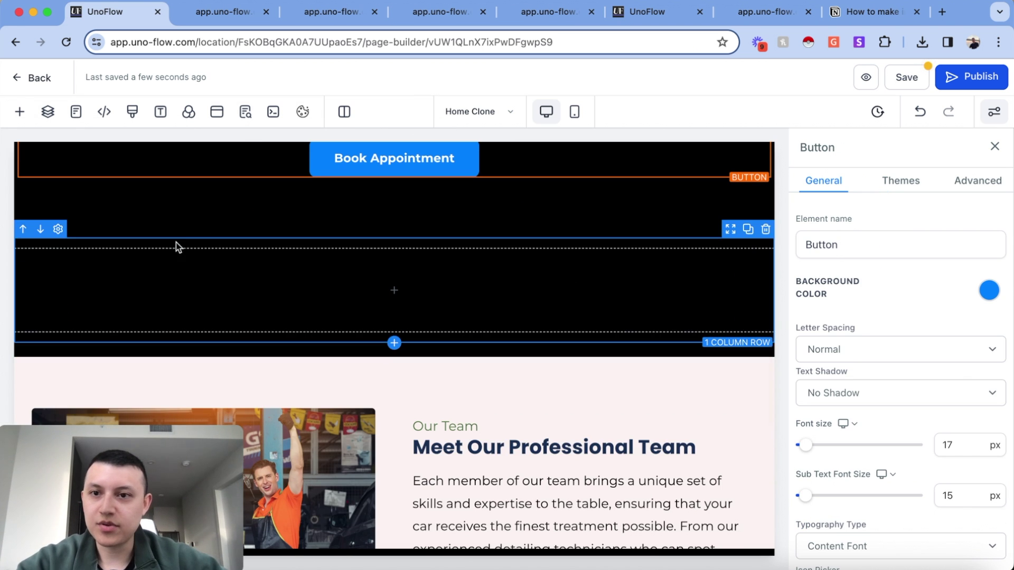
{"action": "scroll", "coordinate": [464, 267], "scroll_direction": "up", "scroll_amount": 3}
{"action": "key", "text": "ctrl+v"}
{"action": "scroll", "coordinate": [496, 373], "scroll_direction": "down", "scroll_amount": 3}
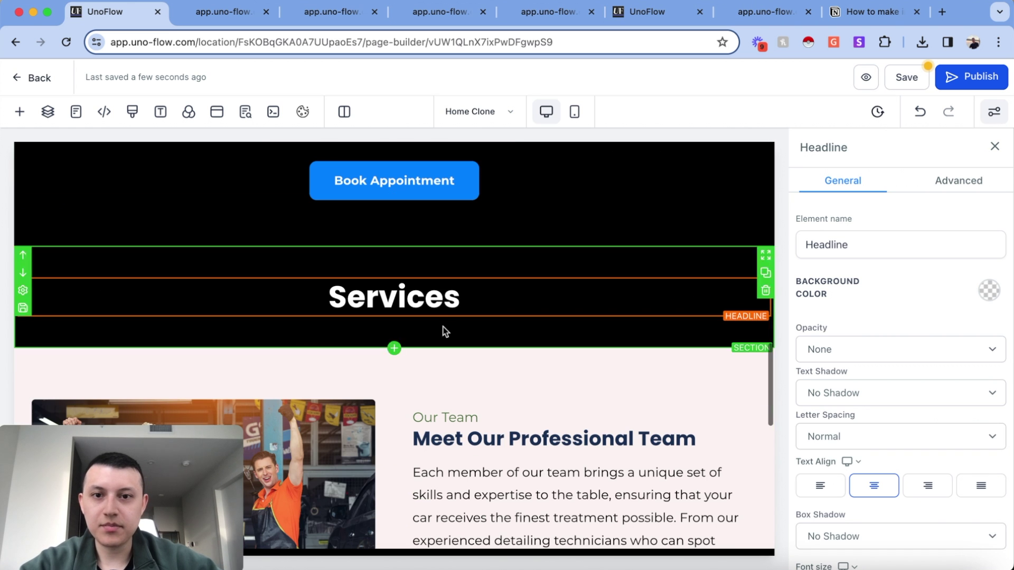
{"action": "double_click", "coordinate": [301, 279]}
{"action": "type", "text": "Car Wash"}
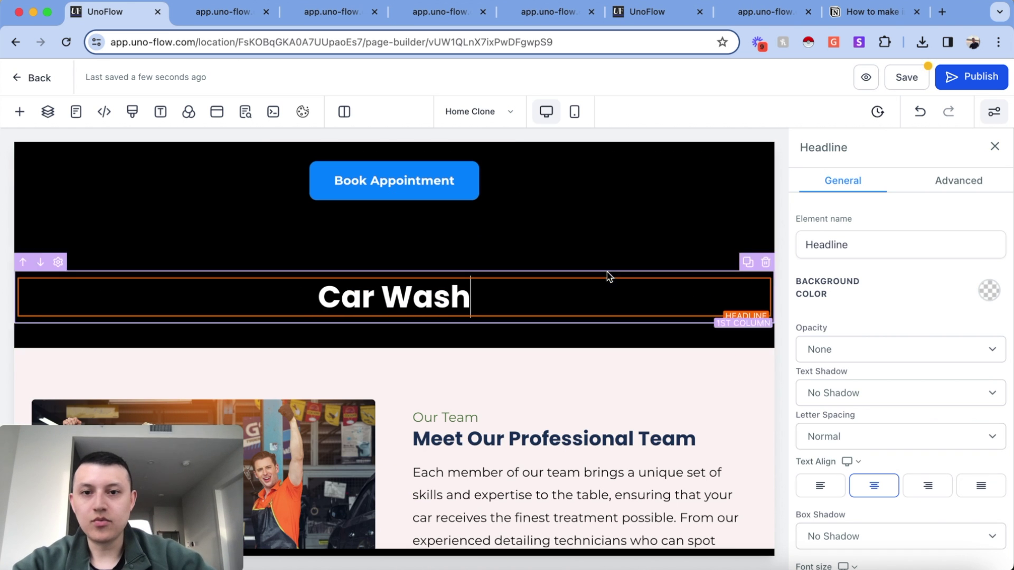
Step: Add a sub-headline under the Car Wash headline and select the section
{"action": "left_click", "coordinate": [394, 334]}
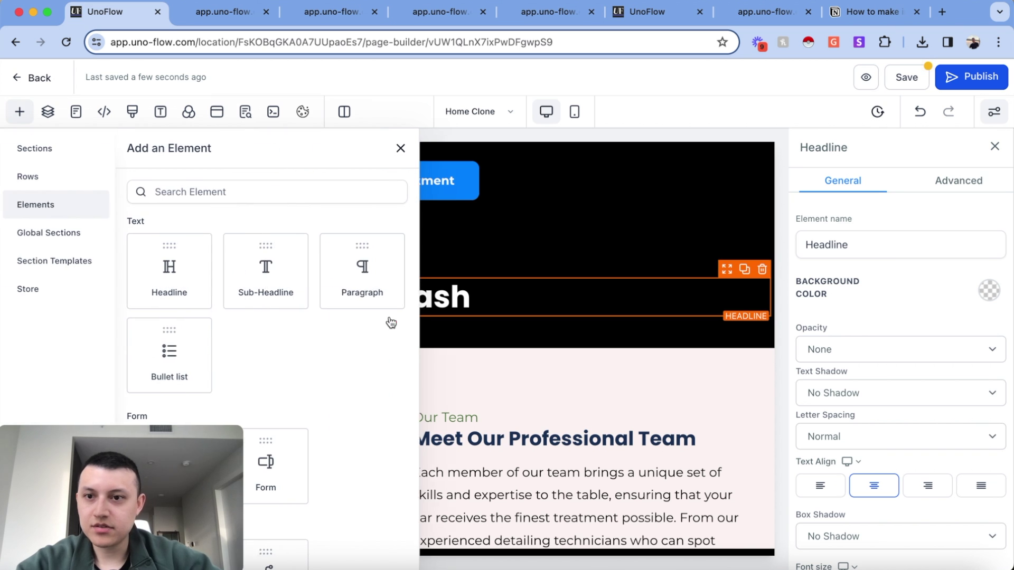
{"action": "left_click", "coordinate": [227, 271]}
{"action": "left_click", "coordinate": [515, 367]}
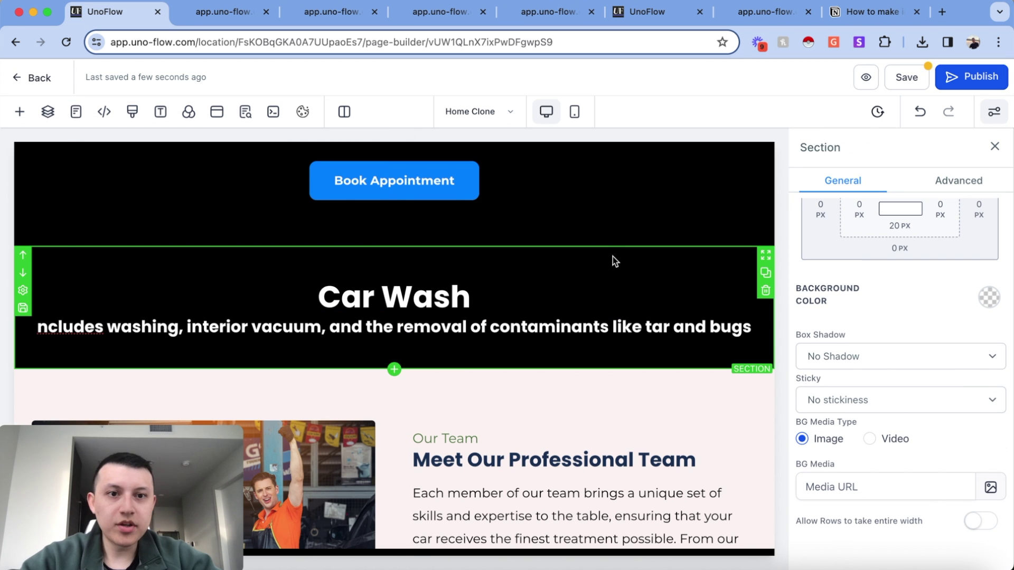
Step: Set the white BMW parking-garage photo as the Car Wash section's background
{"action": "left_click", "coordinate": [990, 488]}
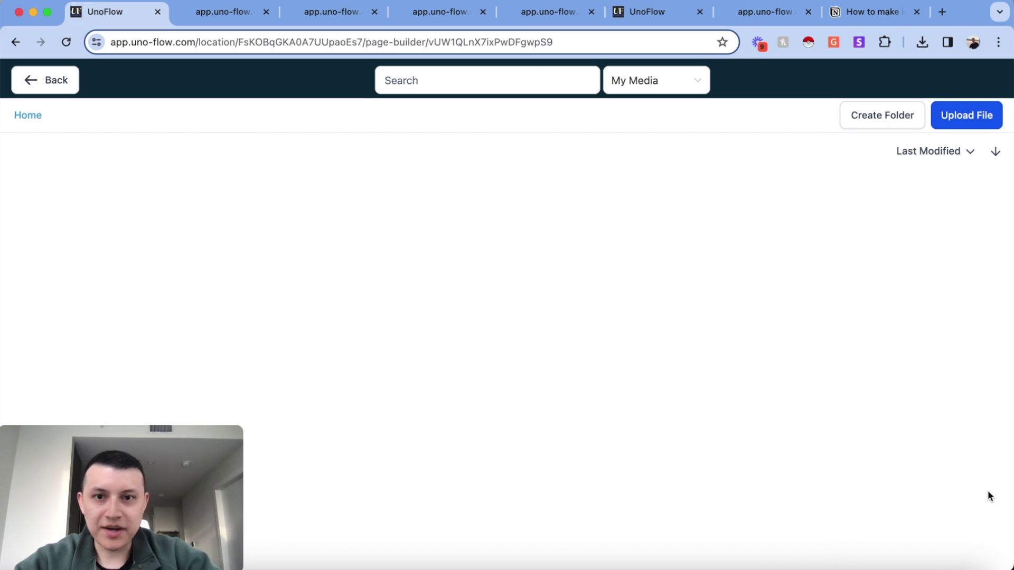
{"action": "scroll", "coordinate": [361, 321], "scroll_direction": "down", "scroll_amount": 2}
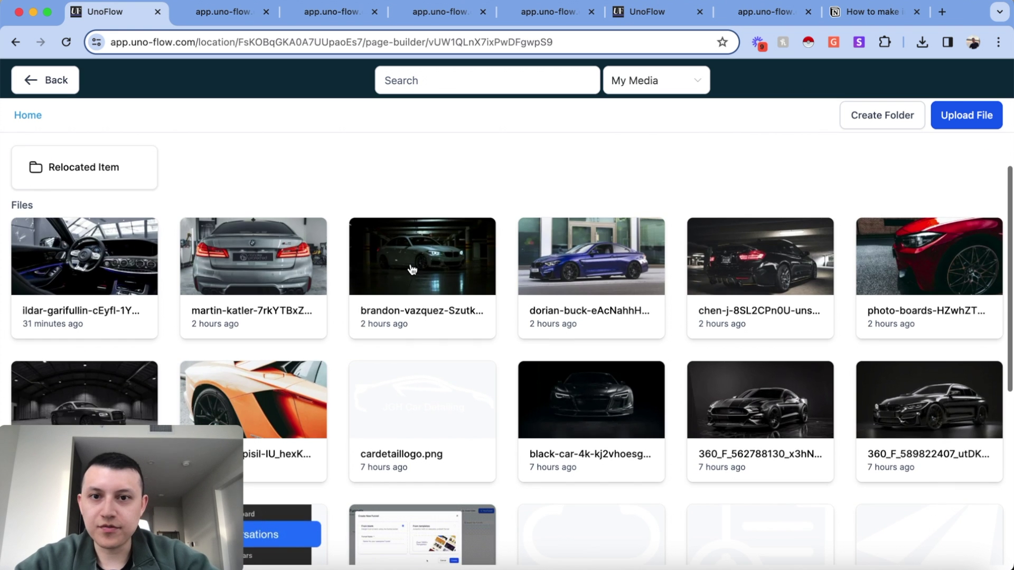
{"action": "left_click", "coordinate": [410, 264]}
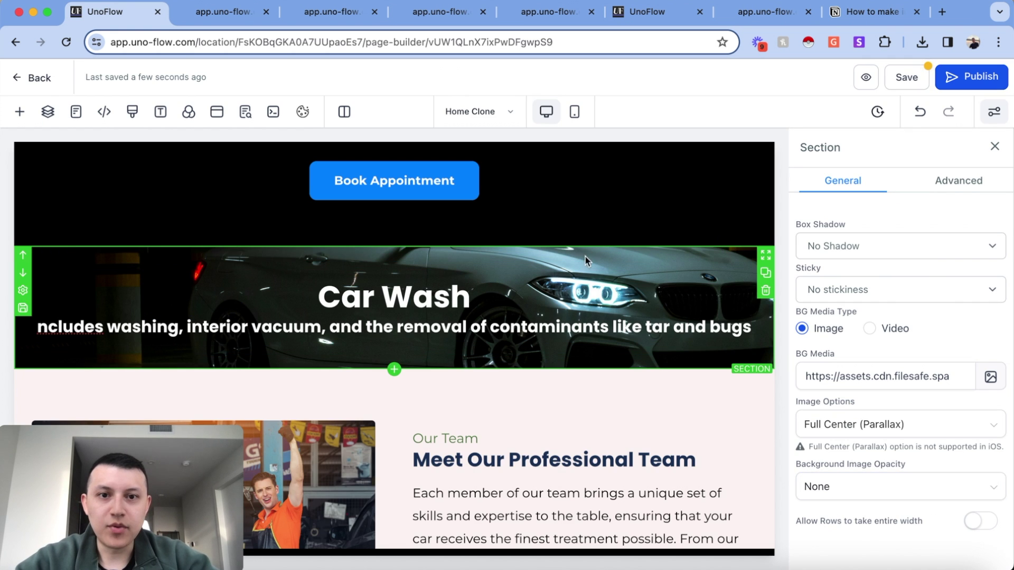
Step: Check the example page's hero spacing settings in the other builder, then return to Home Clone
{"action": "left_click", "coordinate": [765, 11]}
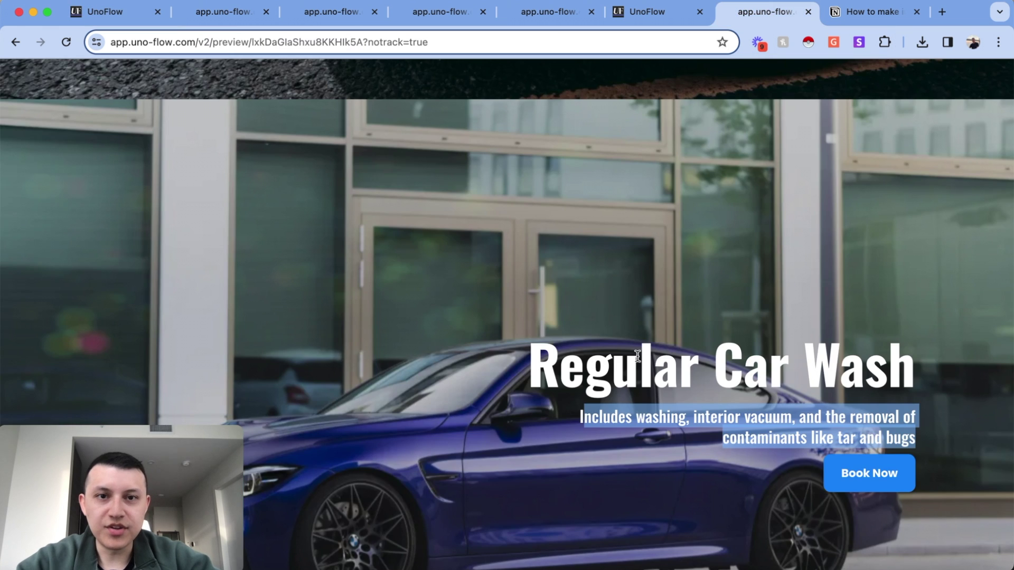
{"action": "left_click", "coordinate": [641, 13]}
{"action": "scroll", "coordinate": [561, 330], "scroll_direction": "down", "scroll_amount": 10}
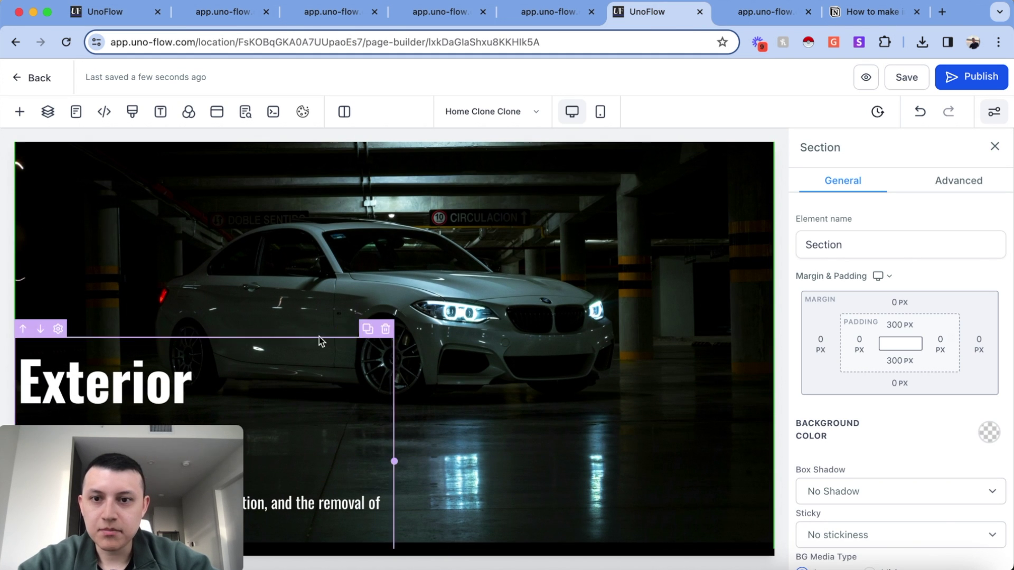
{"action": "left_click", "coordinate": [320, 335]}
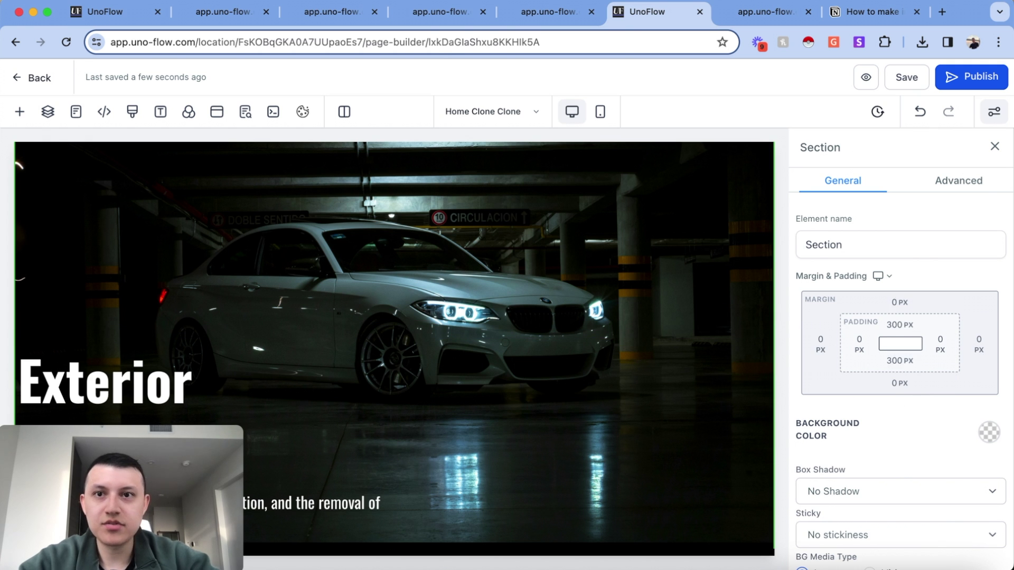
{"action": "key", "text": "super+1"}
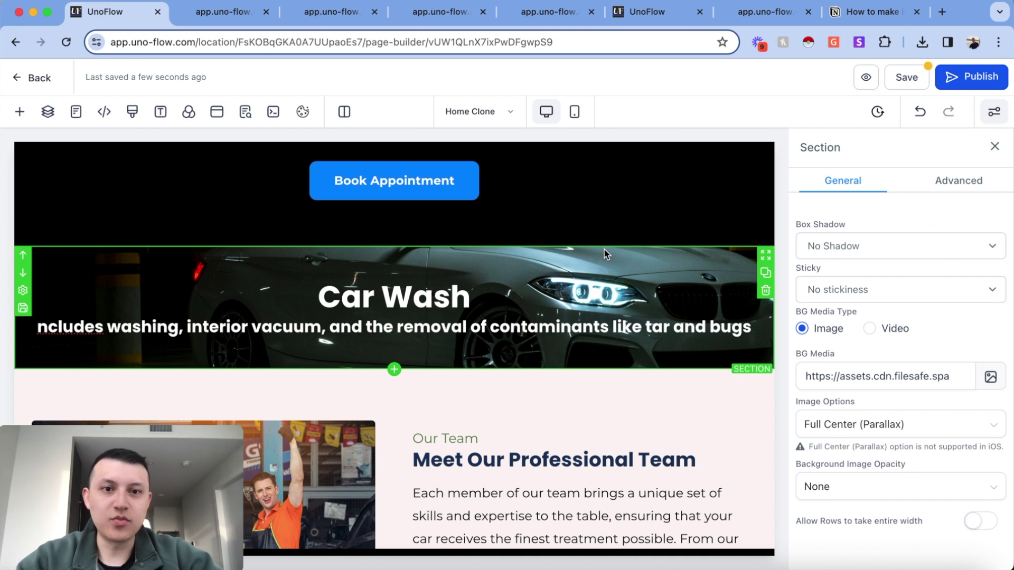
Step: Make the Car Wash section 300 px taller at top and bottom
{"action": "scroll", "coordinate": [855, 292], "scroll_direction": "up", "scroll_amount": 5}
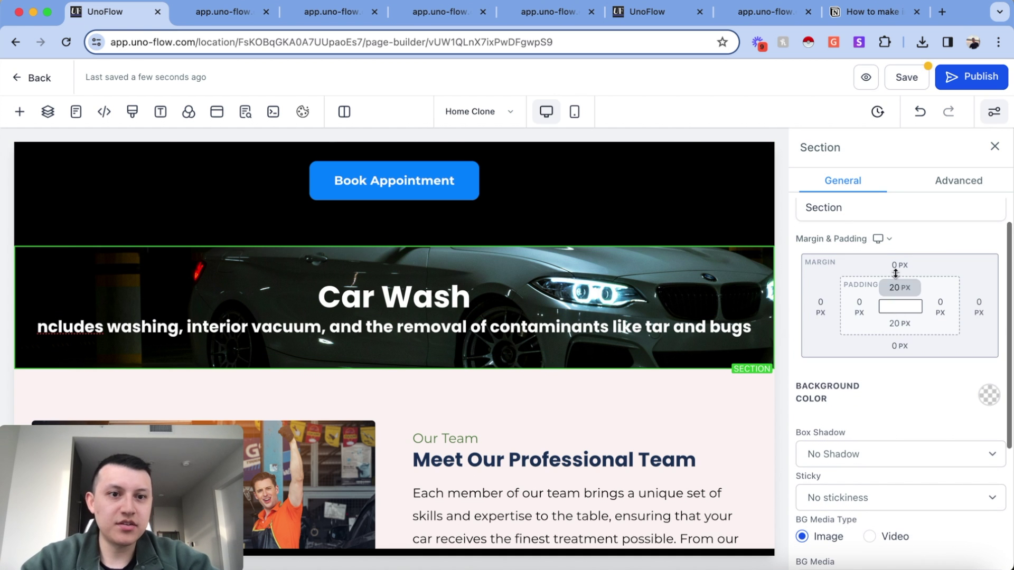
{"action": "left_click_drag", "start_coordinate": [896, 273], "coordinate": [655, 408]}
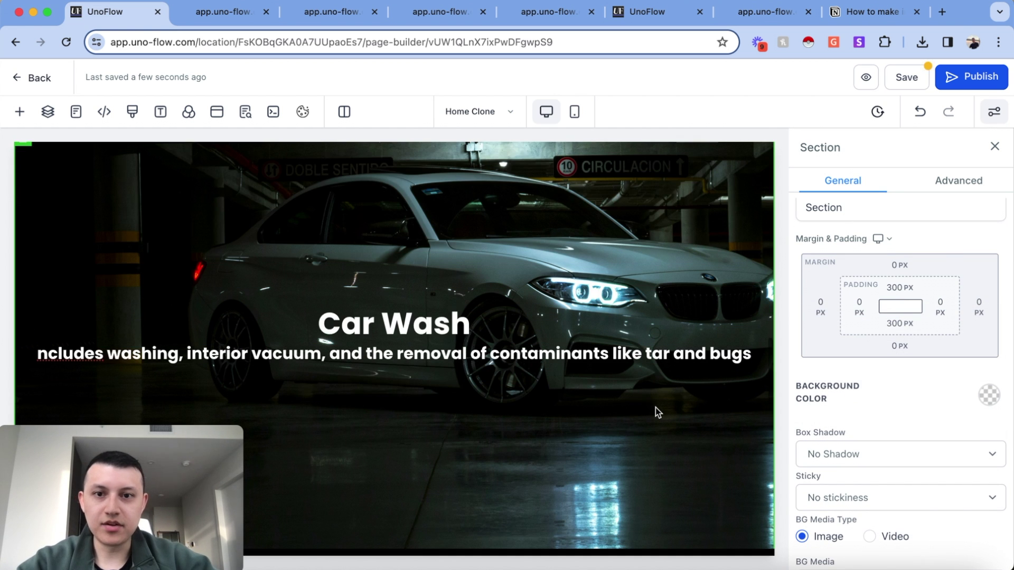
{"action": "scroll", "coordinate": [654, 407], "scroll_direction": "down", "scroll_amount": 5}
{"action": "scroll", "coordinate": [664, 381], "scroll_direction": "up", "scroll_amount": 3}
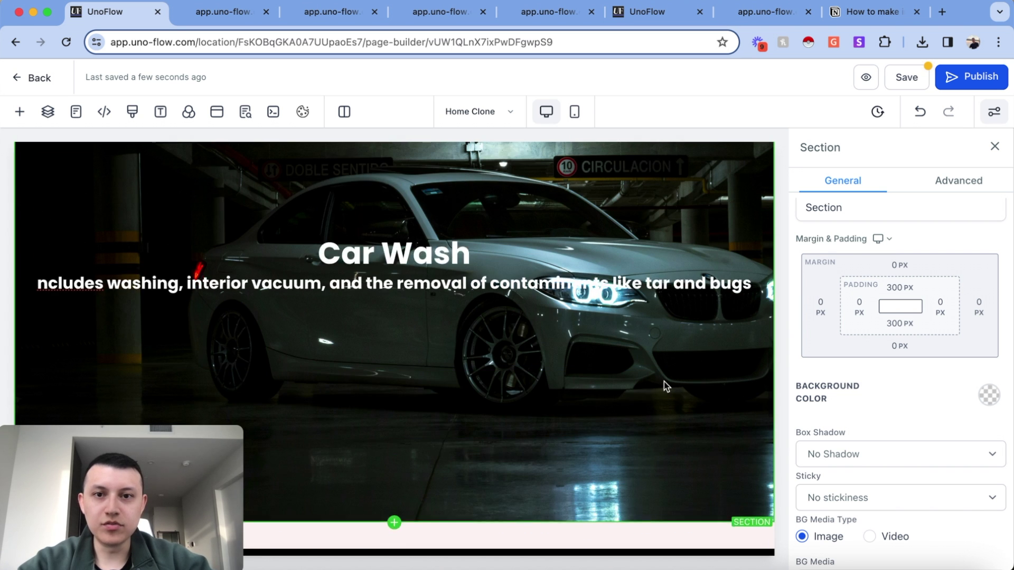
{"action": "scroll", "coordinate": [664, 382], "scroll_direction": "down", "scroll_amount": 3}
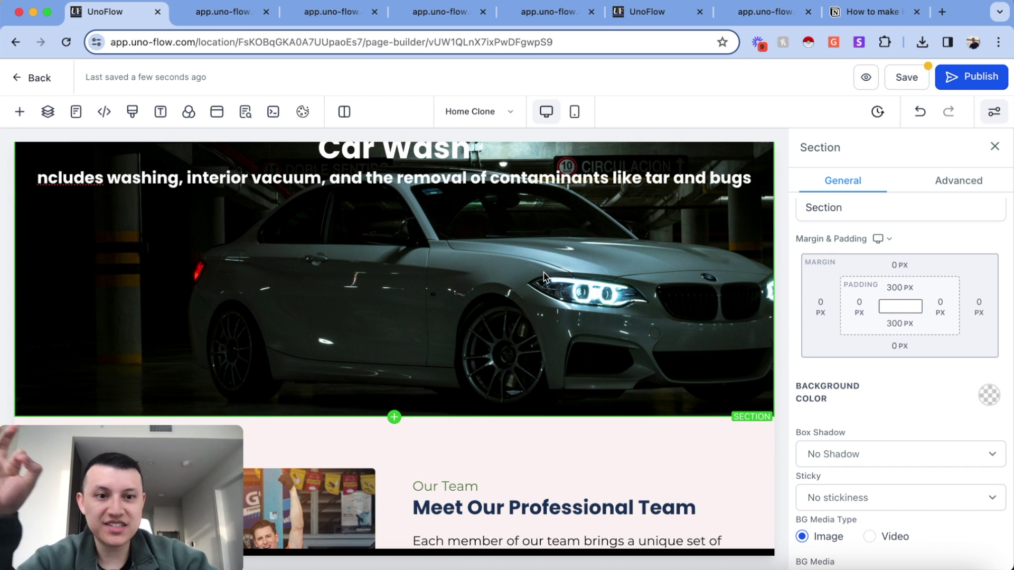
{"action": "scroll", "coordinate": [937, 405], "scroll_direction": "down", "scroll_amount": 5}
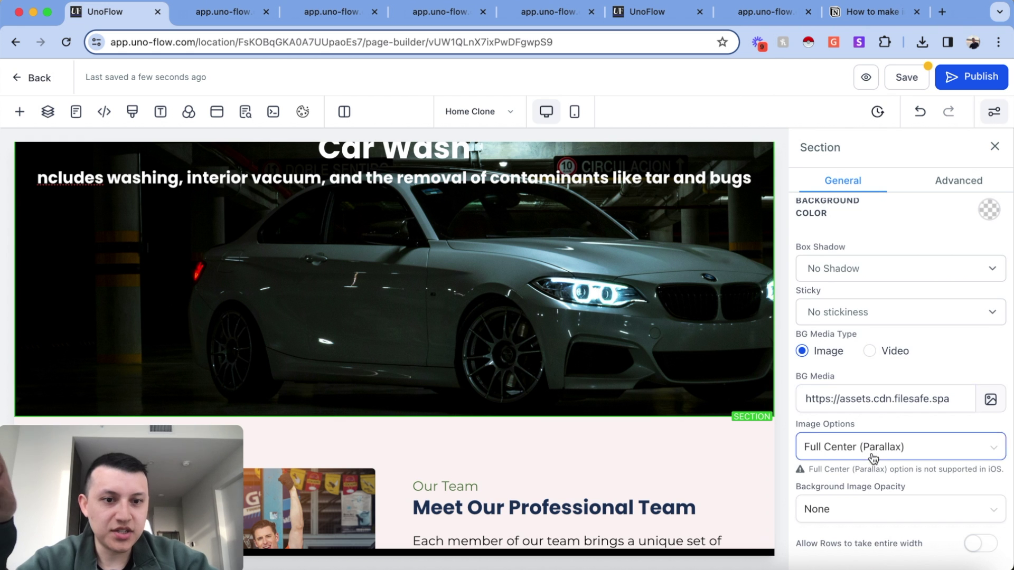
{"action": "scroll", "coordinate": [873, 458], "scroll_direction": "down", "scroll_amount": 1}
Step: Set the background image to Fill 100% Width & Height and select the text column
{"action": "left_click", "coordinate": [876, 424]}
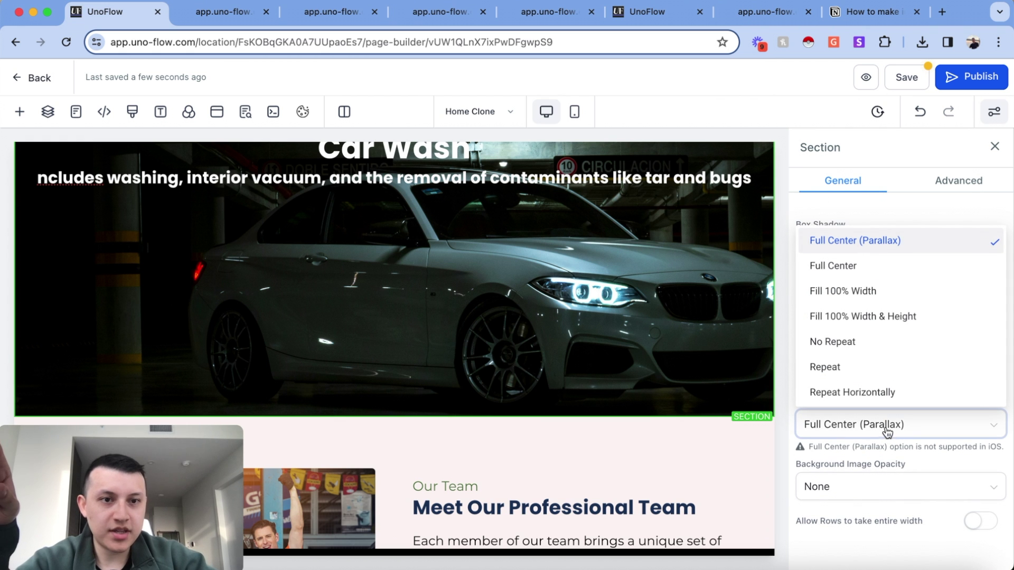
{"action": "left_click", "coordinate": [866, 292]}
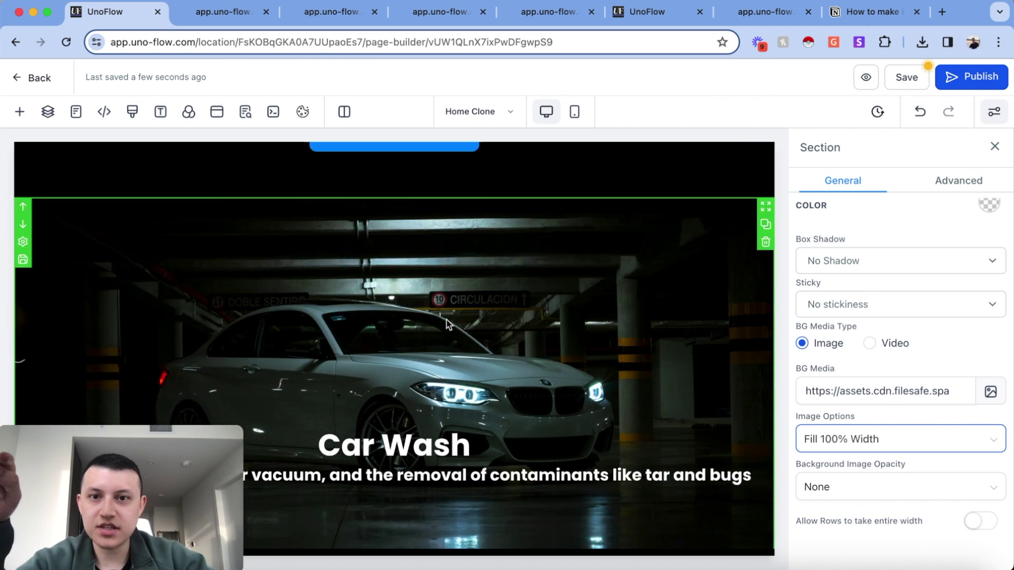
{"action": "scroll", "coordinate": [445, 319], "scroll_direction": "down", "scroll_amount": 2}
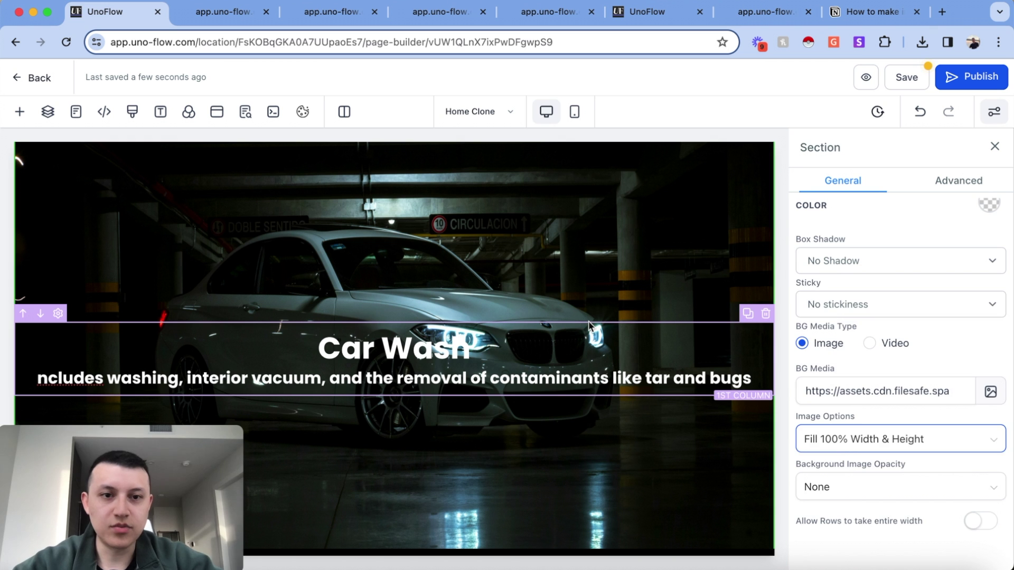
{"action": "left_click", "coordinate": [731, 322]}
Step: Duplicate the Car Wash text column and delete the duplicate's text
{"action": "left_click", "coordinate": [748, 315]}
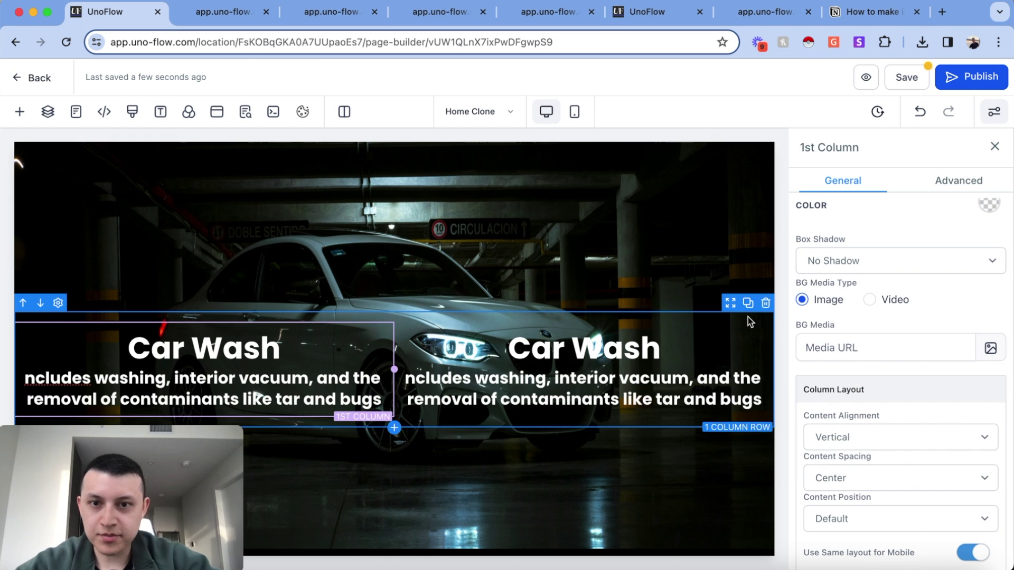
{"action": "left_click", "coordinate": [520, 353]}
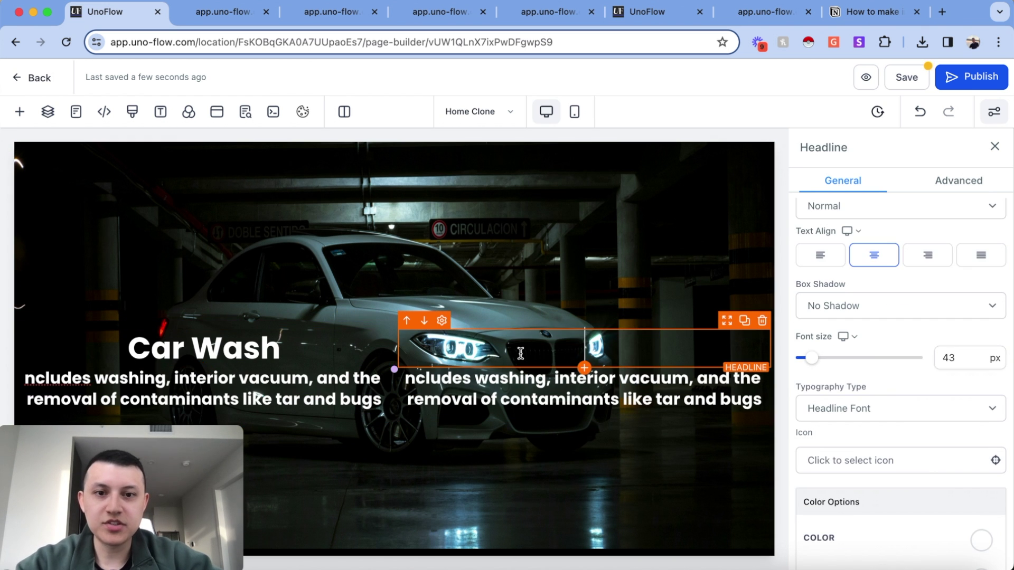
{"action": "key", "text": "BackSpace"}
{"action": "key", "text": "BackSpace"}
{"action": "key", "text": "BackSpace"}
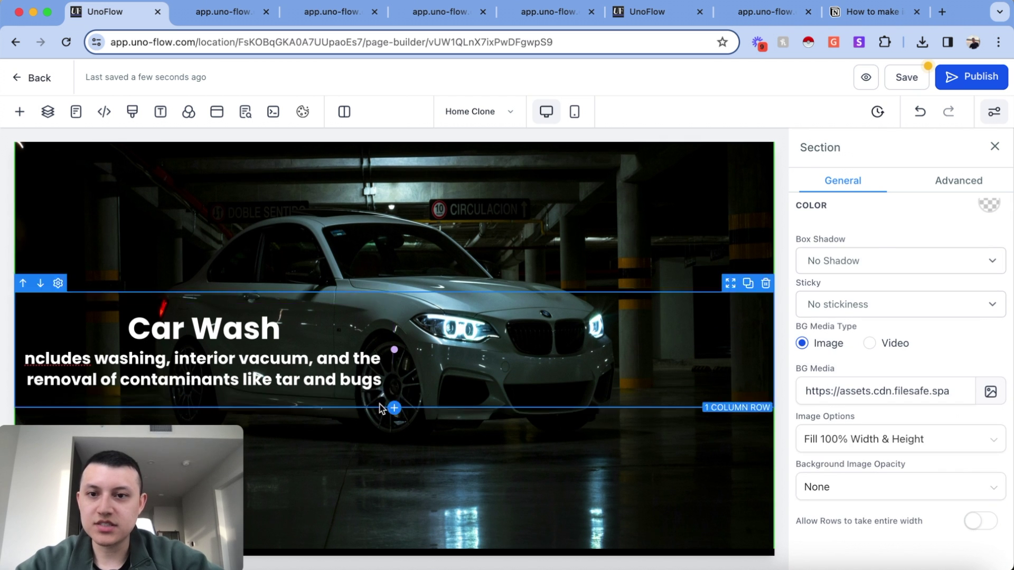
Step: Left-align the Car Wash headline and sub headline, and remove bold from the sub headline
{"action": "left_click", "coordinate": [279, 333]}
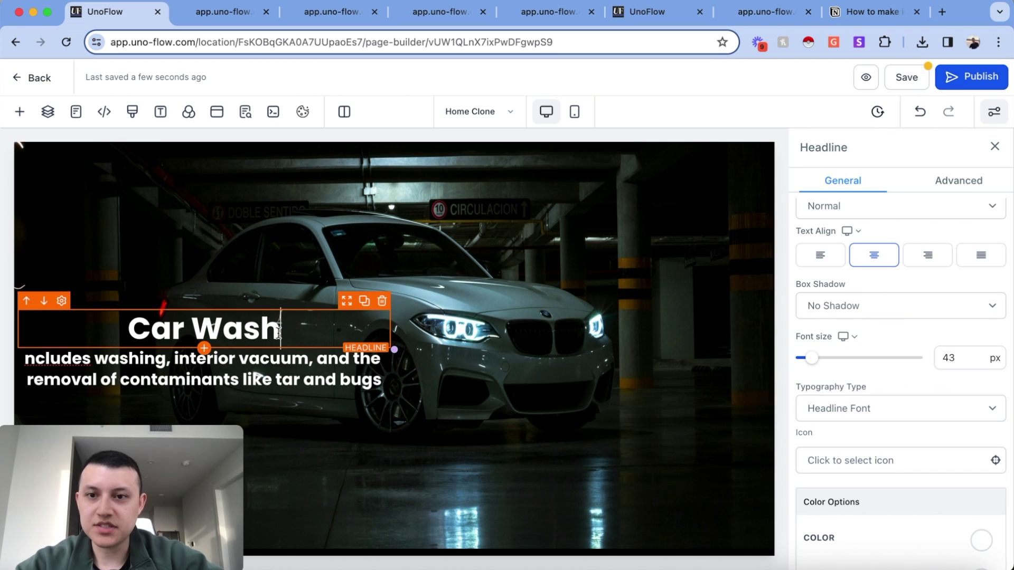
{"action": "left_click", "coordinate": [812, 255]}
{"action": "left_click", "coordinate": [201, 369]}
{"action": "left_click", "coordinate": [820, 255]}
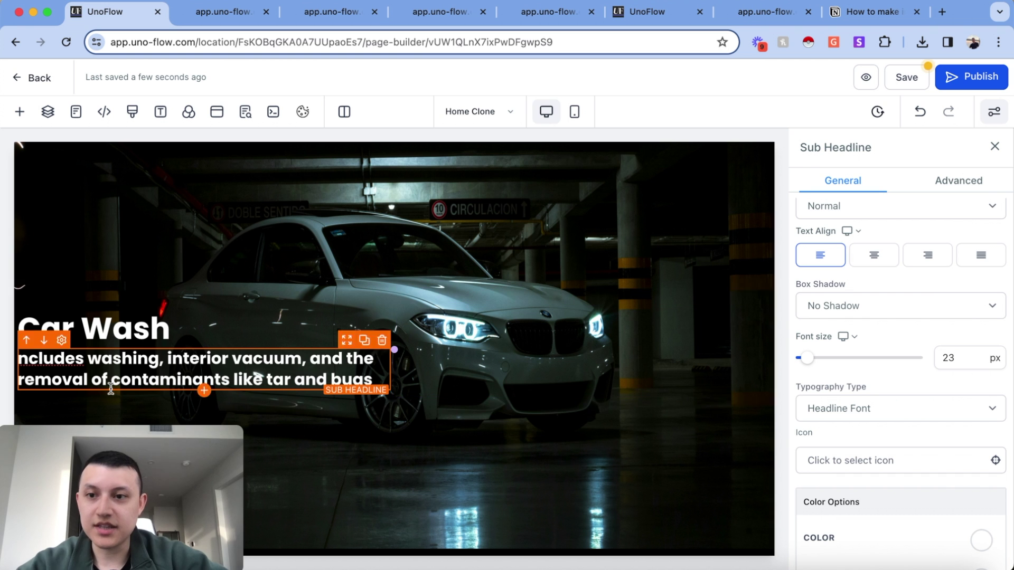
{"action": "triple_click", "coordinate": [326, 371]}
{"action": "left_click", "coordinate": [71, 412]}
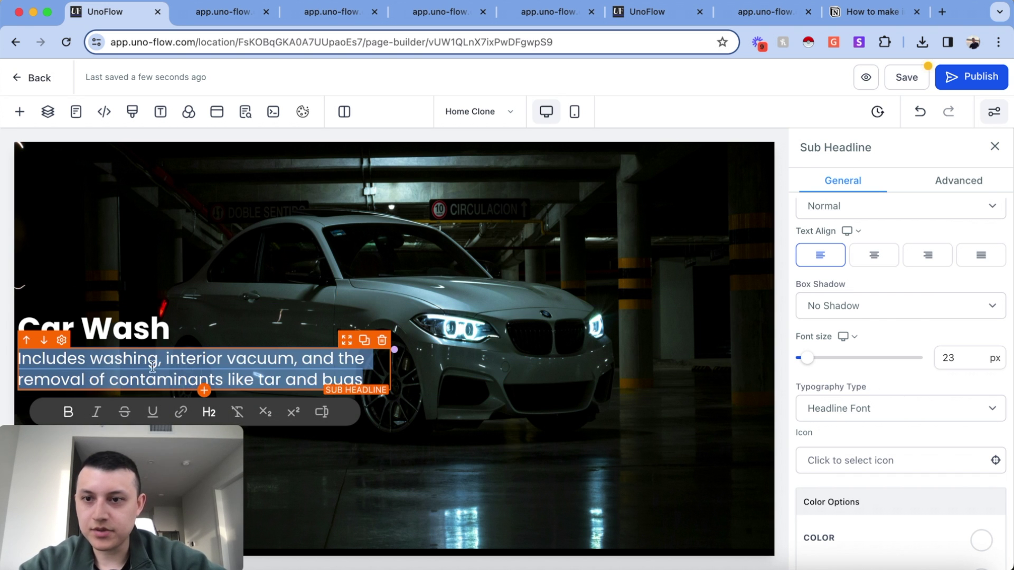
{"action": "left_click", "coordinate": [309, 280]}
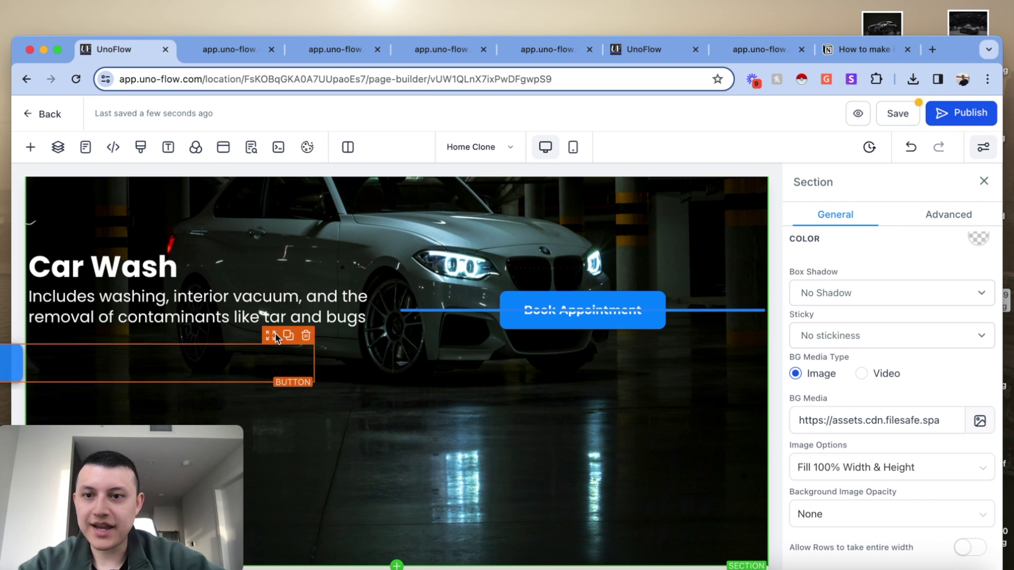
Step: Add a left-aligned Book Appointment button under the sub headline
{"action": "left_click_drag", "start_coordinate": [276, 338], "coordinate": [275, 359]}
{"action": "left_click", "coordinate": [212, 343]}
{"action": "scroll", "coordinate": [853, 382], "scroll_direction": "down", "scroll_amount": 10}
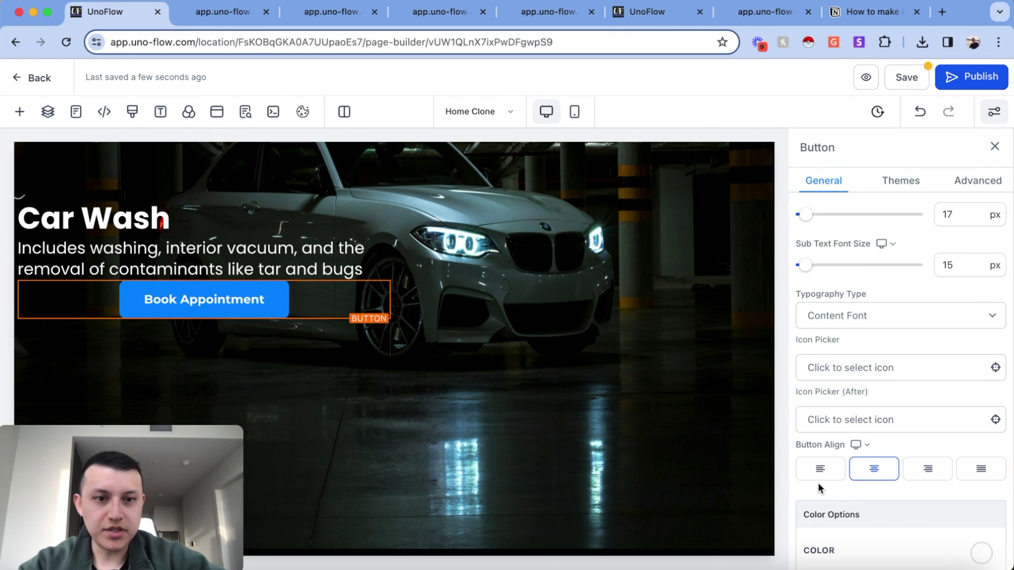
{"action": "left_click", "coordinate": [820, 469]}
Step: Set the Car Wash background image to Full Center
{"action": "left_click", "coordinate": [408, 317]}
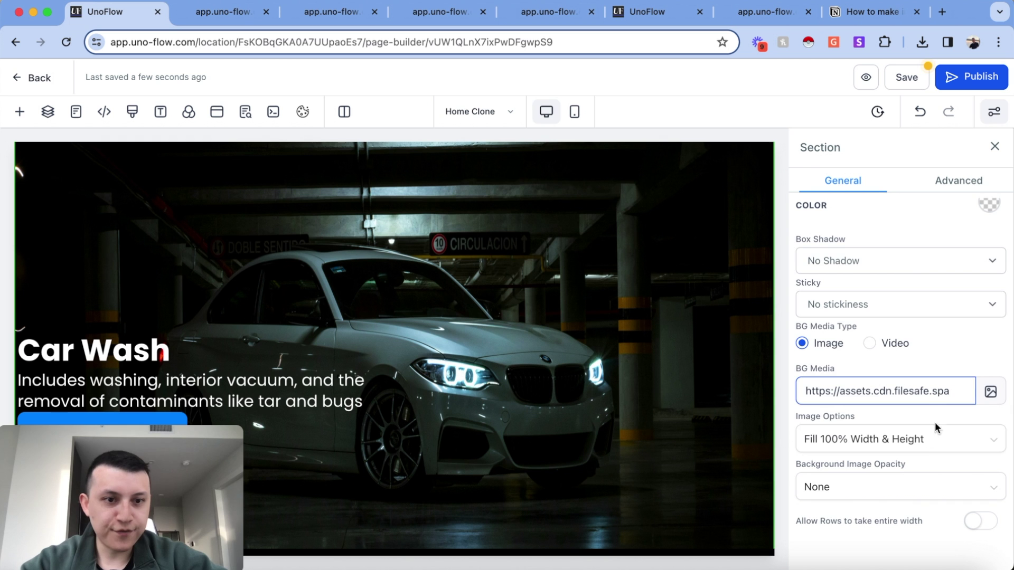
{"action": "left_click", "coordinate": [928, 437]}
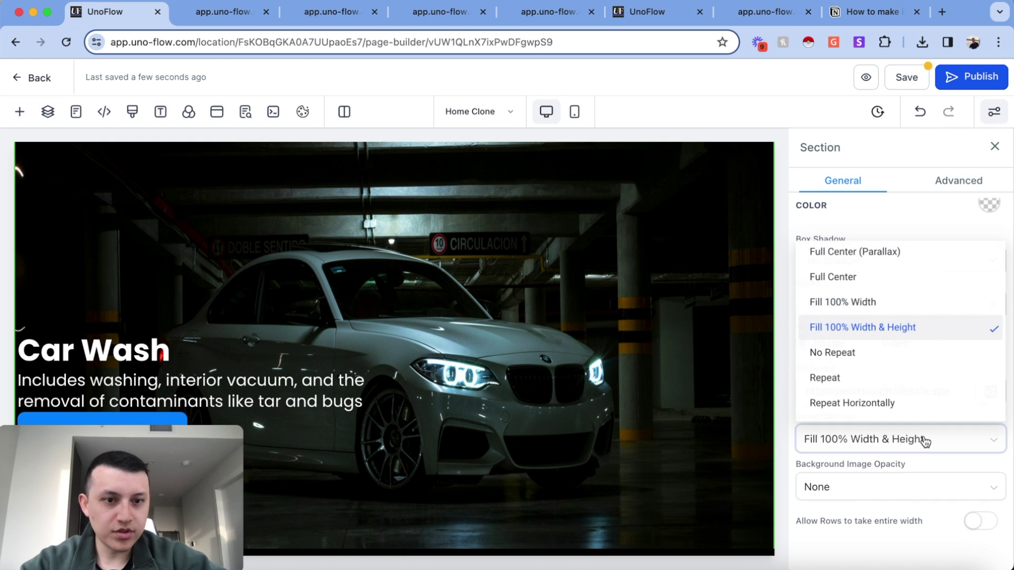
{"action": "left_click", "coordinate": [871, 282]}
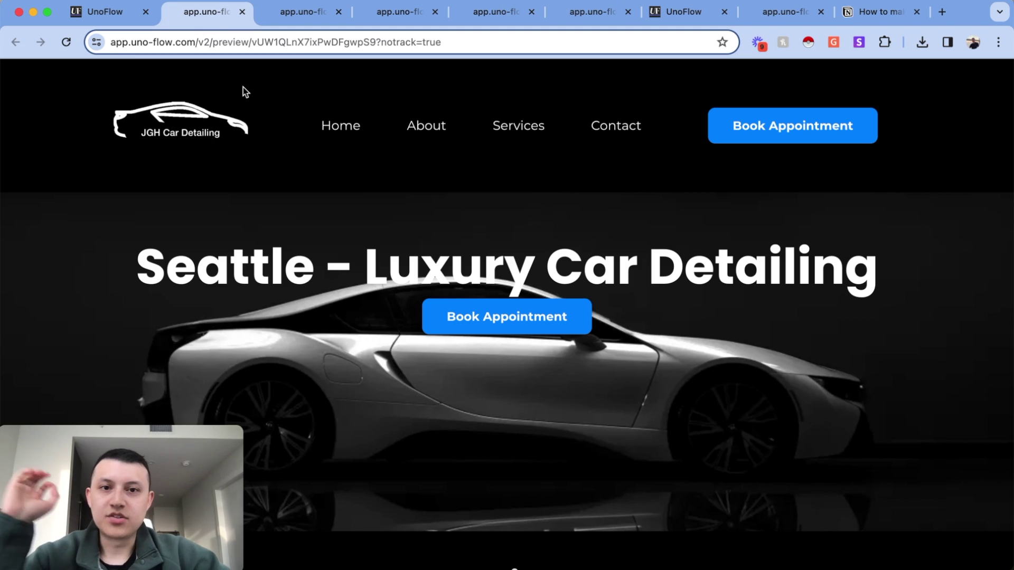
{"action": "scroll", "coordinate": [264, 132], "scroll_direction": "down", "scroll_amount": 10}
{"action": "scroll", "coordinate": [277, 161], "scroll_direction": "down", "scroll_amount": 8}
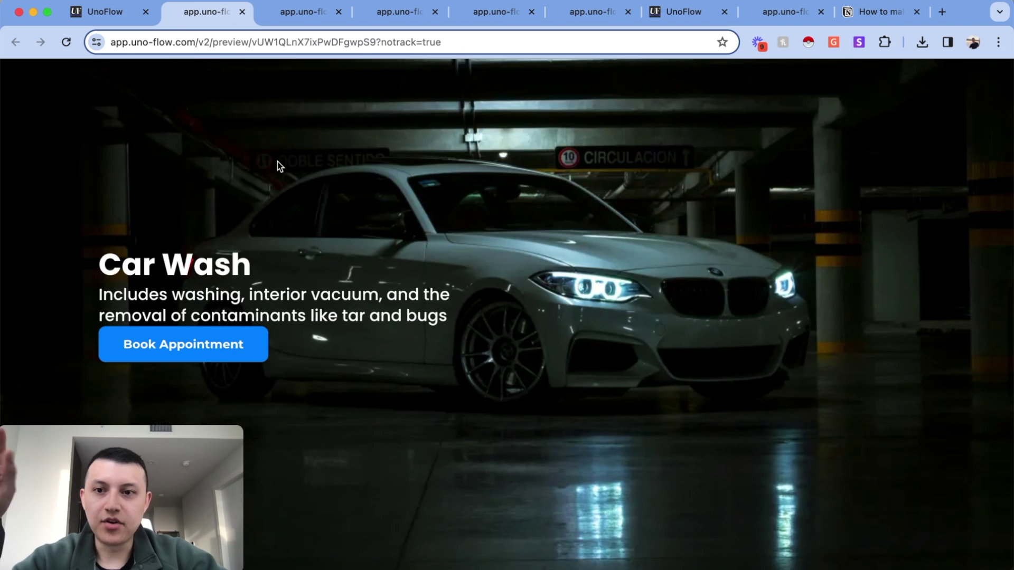
{"action": "scroll", "coordinate": [283, 166], "scroll_direction": "down", "scroll_amount": 1}
{"action": "scroll", "coordinate": [306, 148], "scroll_direction": "up", "scroll_amount": 2}
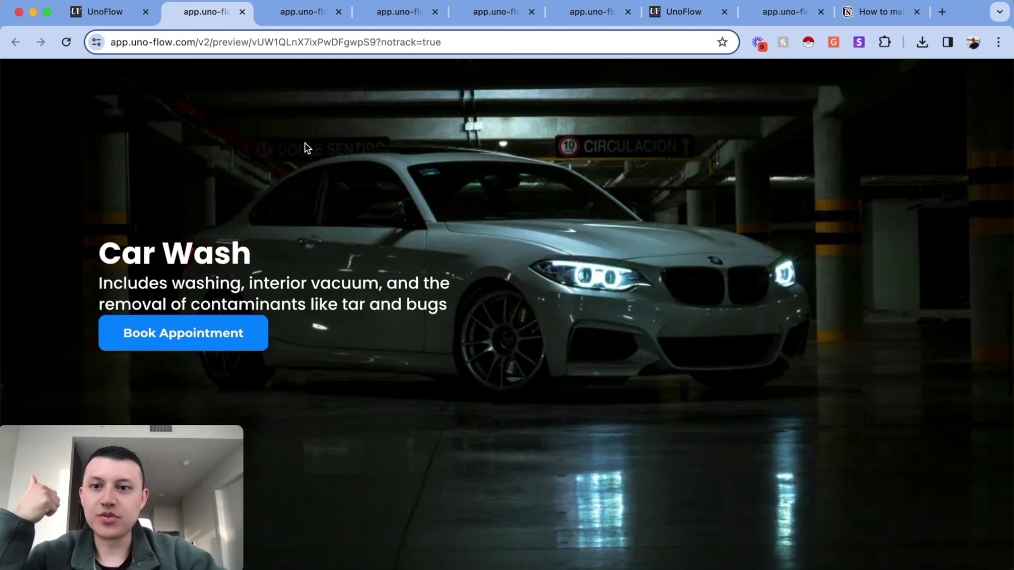
Step: Compare the Car Wash preview with the other preview page, then return to the builder
{"action": "left_click", "coordinate": [281, 14]}
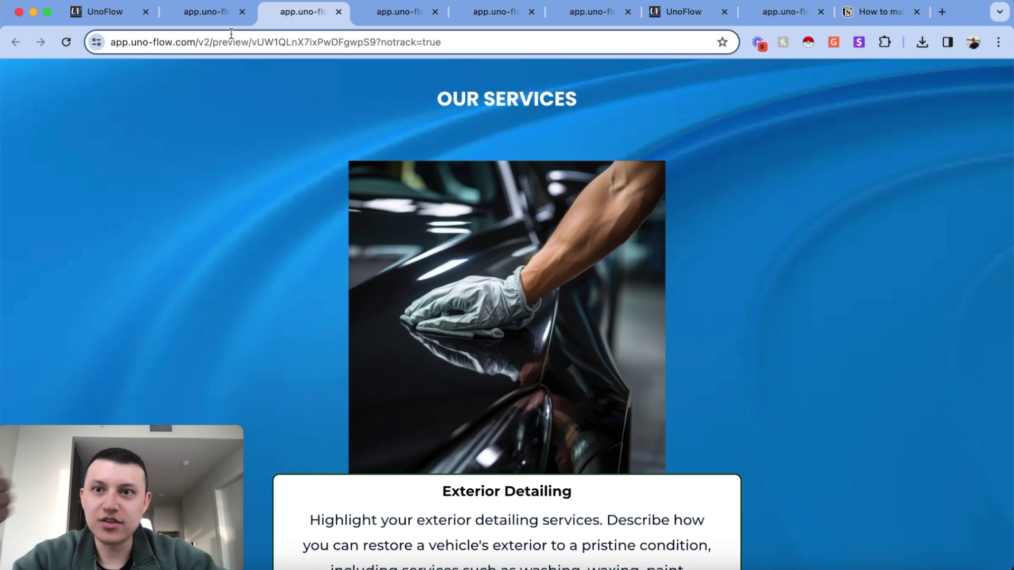
{"action": "left_click", "coordinate": [217, 12]}
{"action": "scroll", "coordinate": [374, 217], "scroll_direction": "up", "scroll_amount": 1}
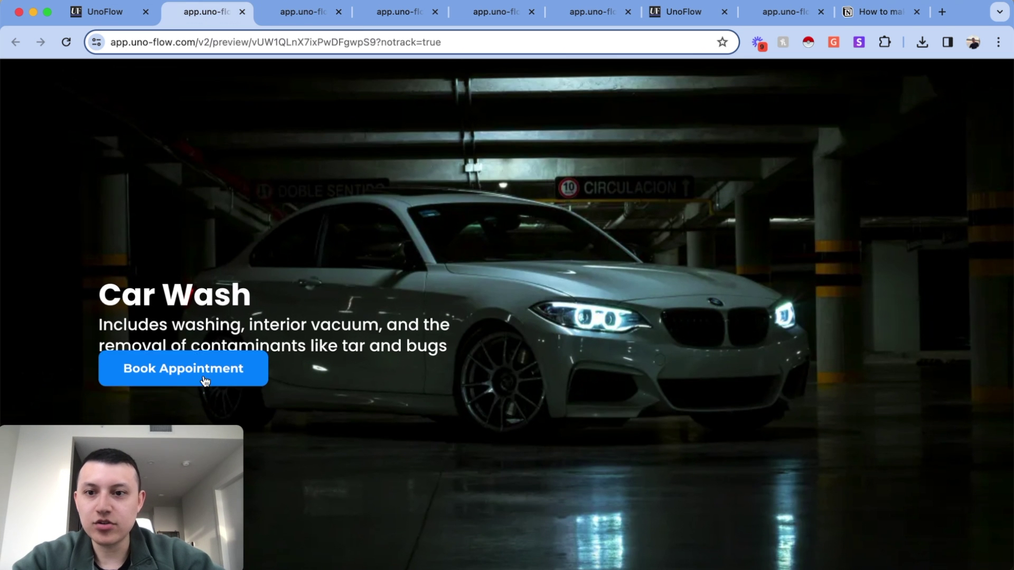
{"action": "key", "text": "ctrl+shift+Tab"}
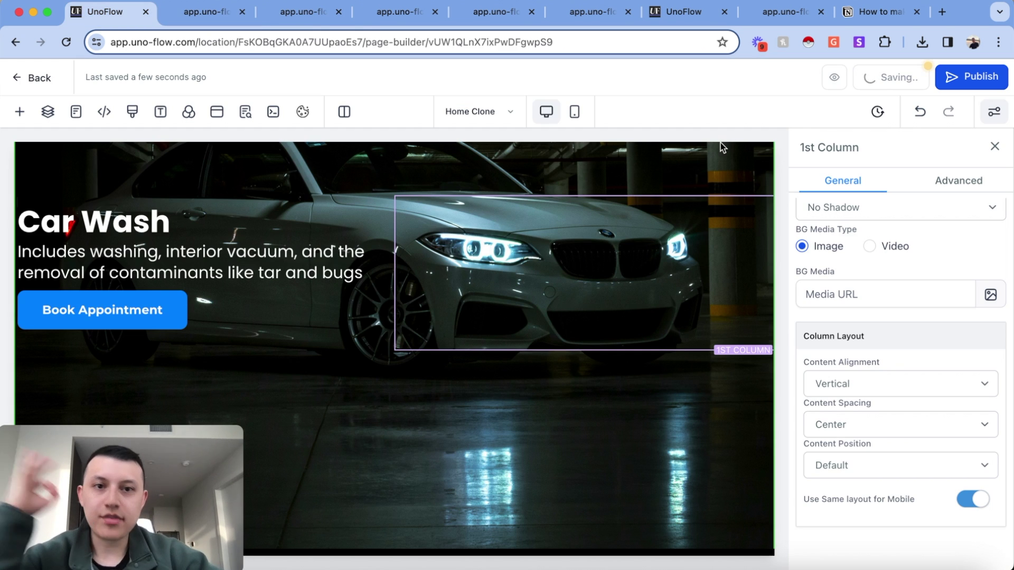
Step: Duplicate the Car Wash section with a car-interior background photo darkened by Half Fade
{"action": "scroll", "coordinate": [680, 192], "scroll_direction": "up", "scroll_amount": 3}
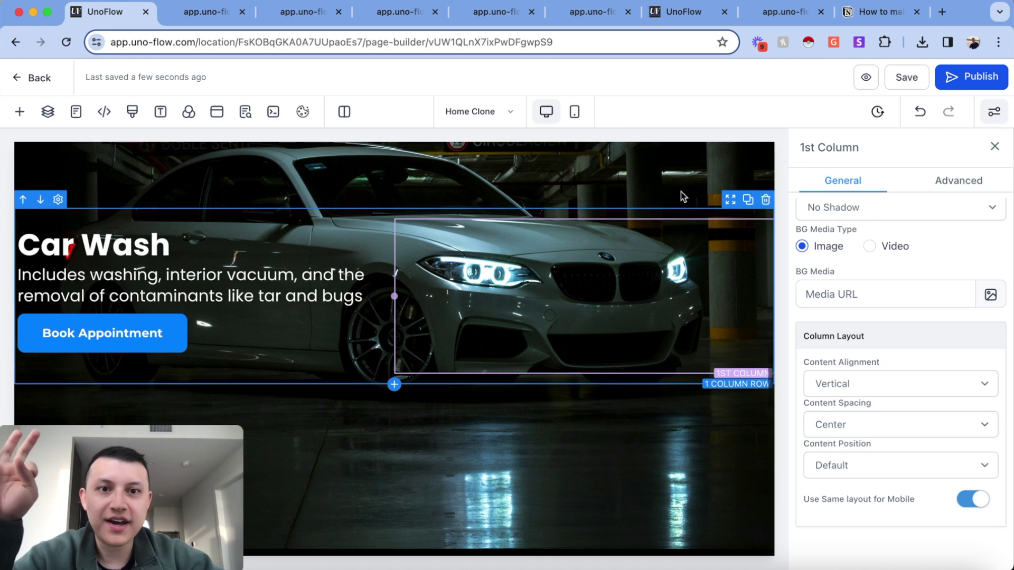
{"action": "left_click", "coordinate": [738, 191]}
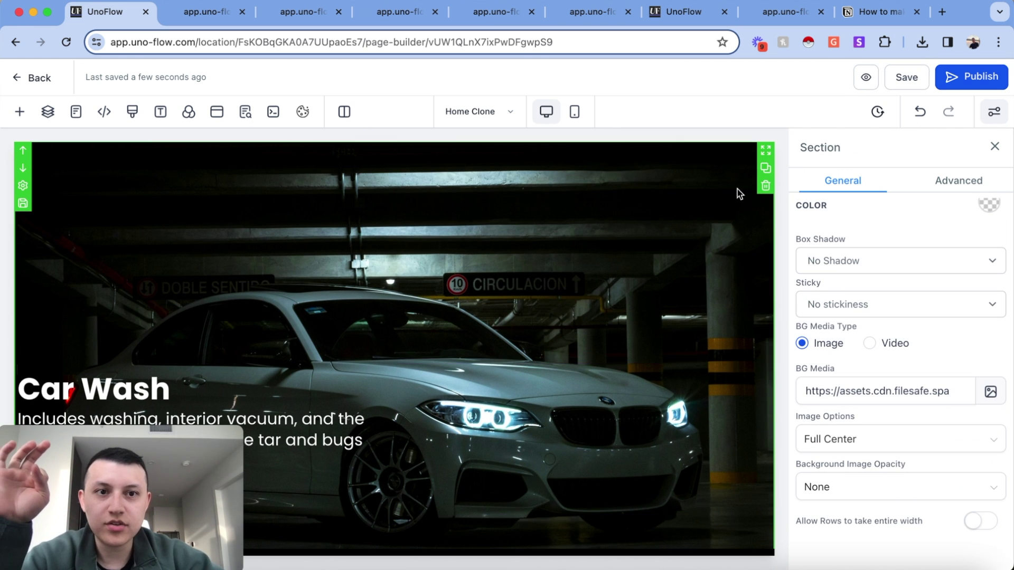
{"action": "left_click", "coordinate": [766, 168]}
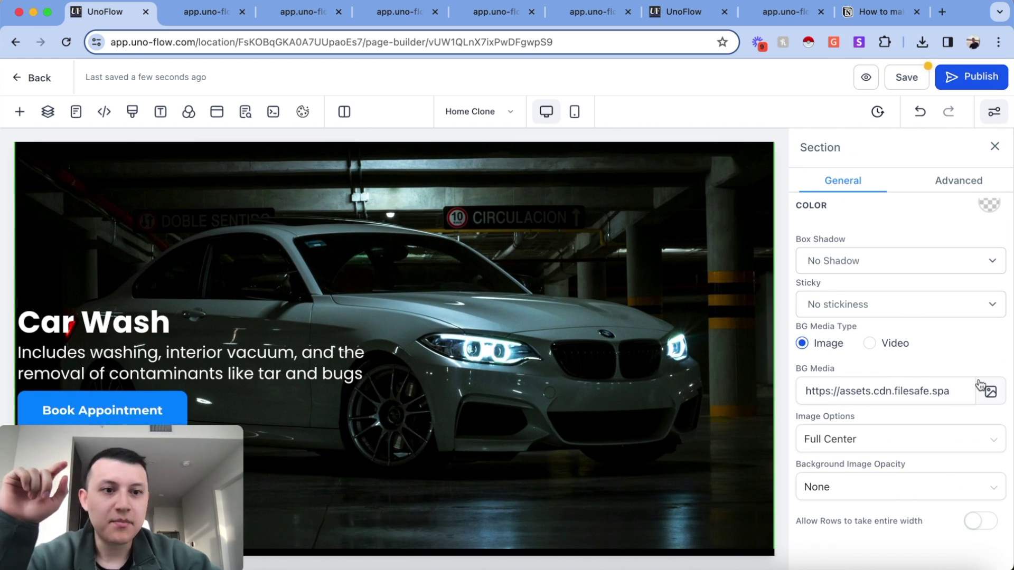
{"action": "left_click", "coordinate": [991, 393]}
{"action": "left_click", "coordinate": [644, 286]}
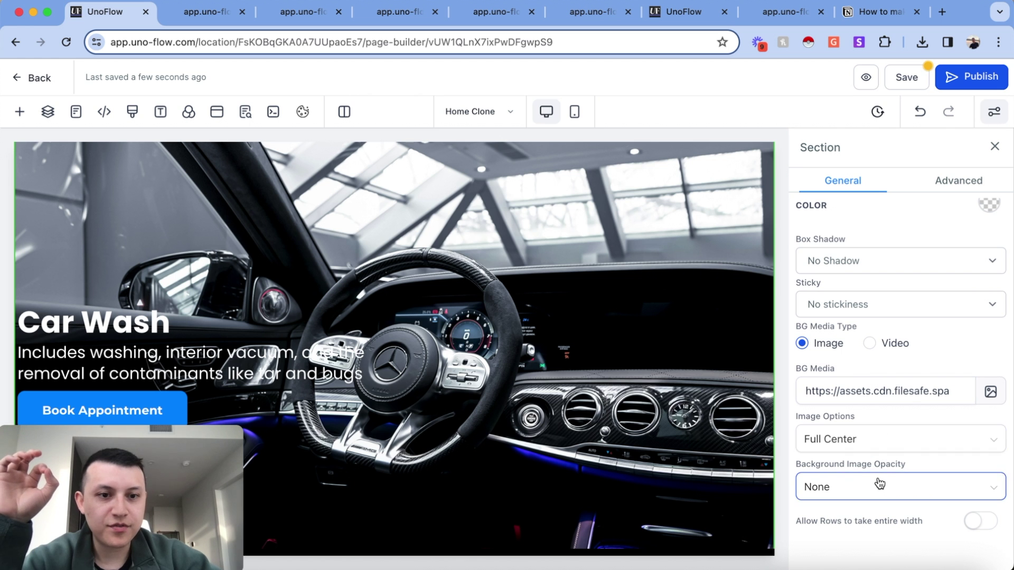
{"action": "left_click", "coordinate": [879, 484]}
{"action": "left_click", "coordinate": [855, 428]}
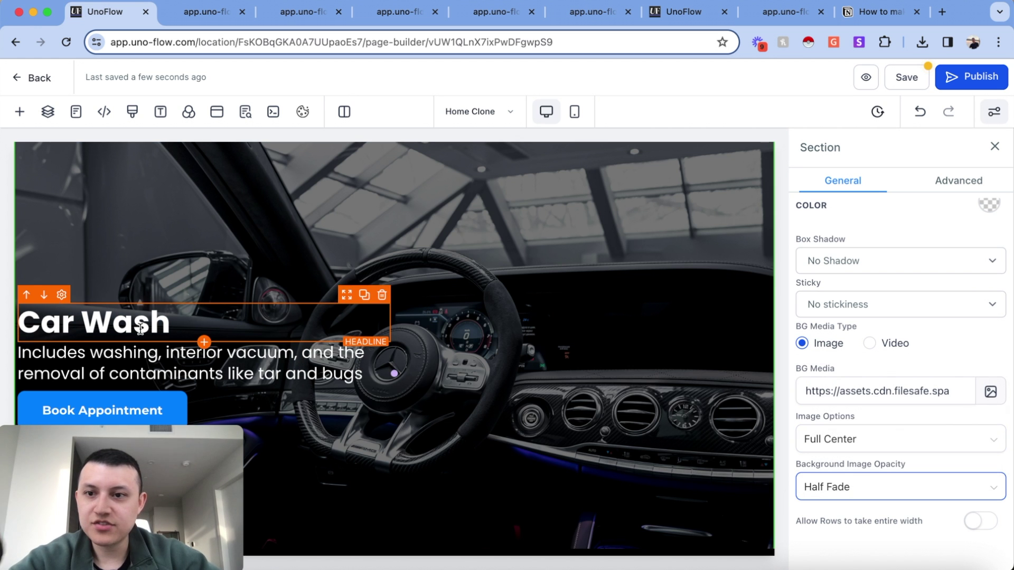
Step: Move the copy's text column to the right, retitle it Interior Detailing, right-align the sub headline
{"action": "left_click", "coordinate": [301, 304]}
{"action": "left_click", "coordinate": [302, 302]}
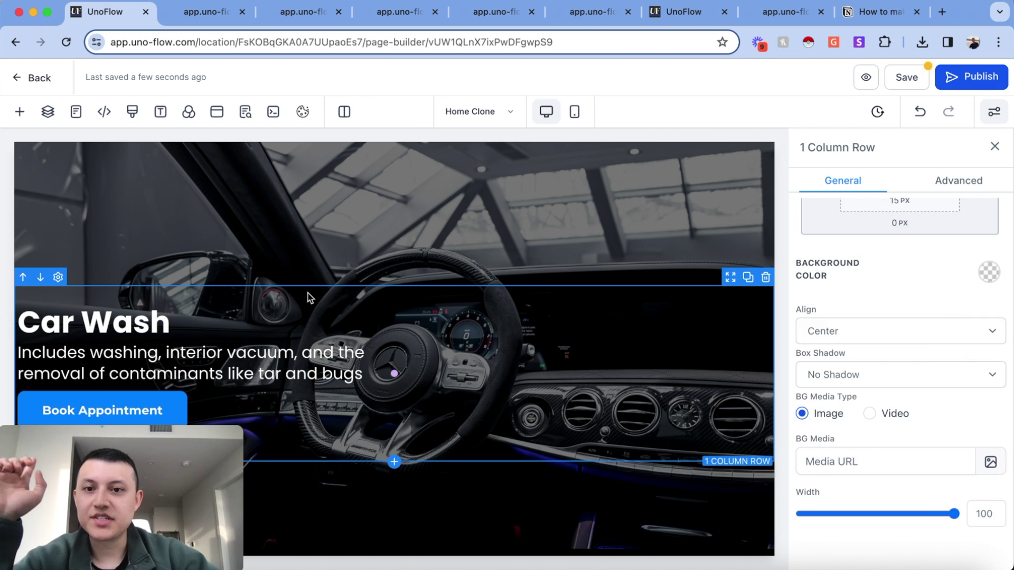
{"action": "left_click", "coordinate": [302, 302]}
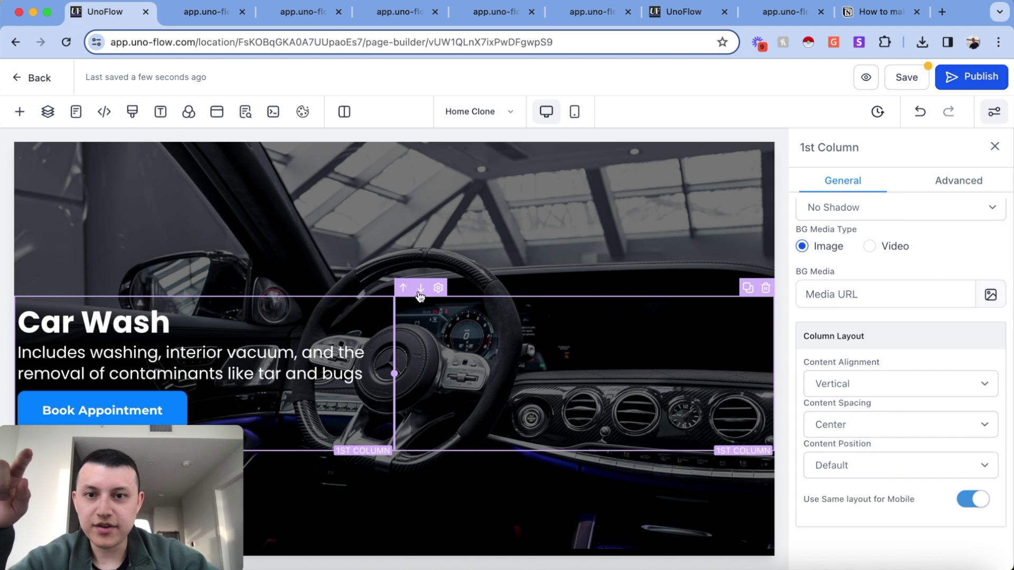
{"action": "left_click", "coordinate": [40, 287]}
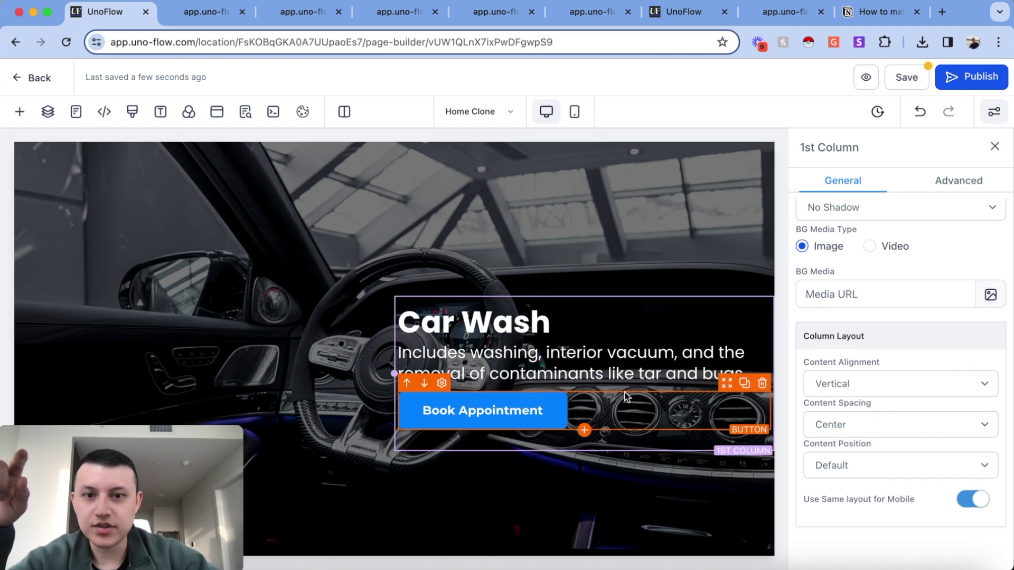
{"action": "double_click", "coordinate": [591, 337]}
{"action": "scroll", "coordinate": [902, 302], "scroll_direction": "up", "scroll_amount": 3}
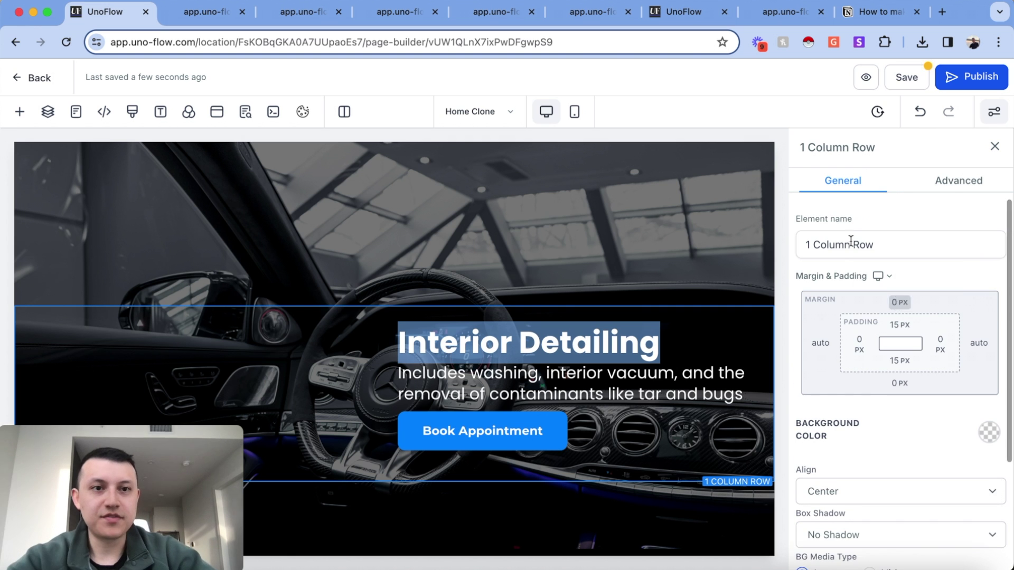
{"action": "left_click", "coordinate": [685, 341]}
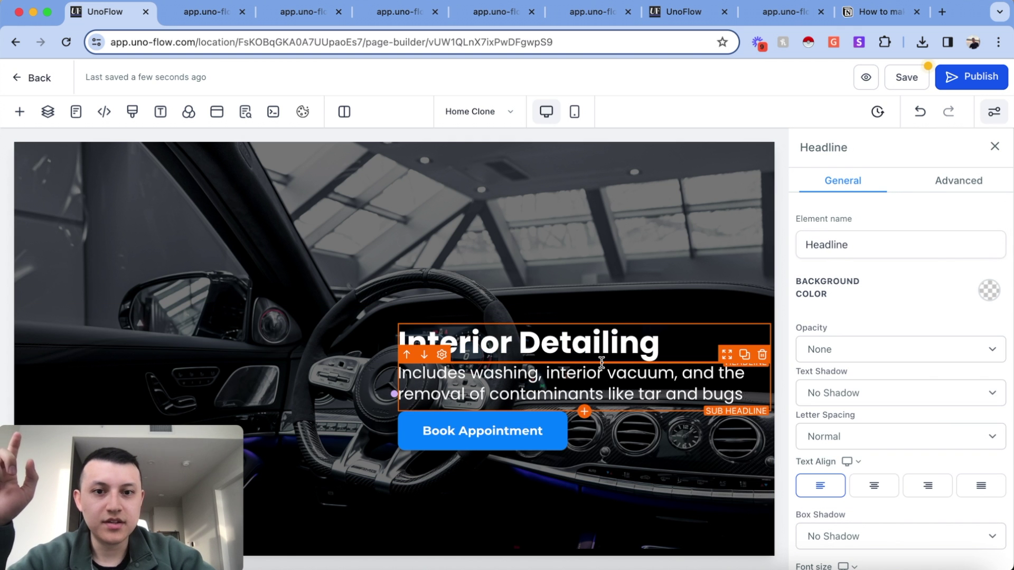
{"action": "left_click", "coordinate": [927, 485]}
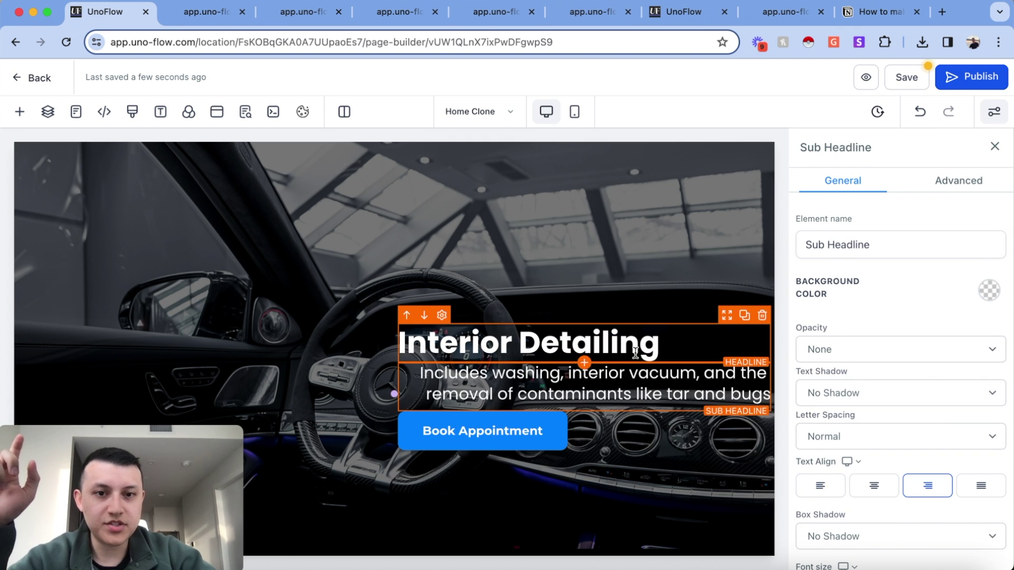
Step: Right-align the Interior Detailing Book Appointment button and open the site's live preview
{"action": "left_click", "coordinate": [718, 441]}
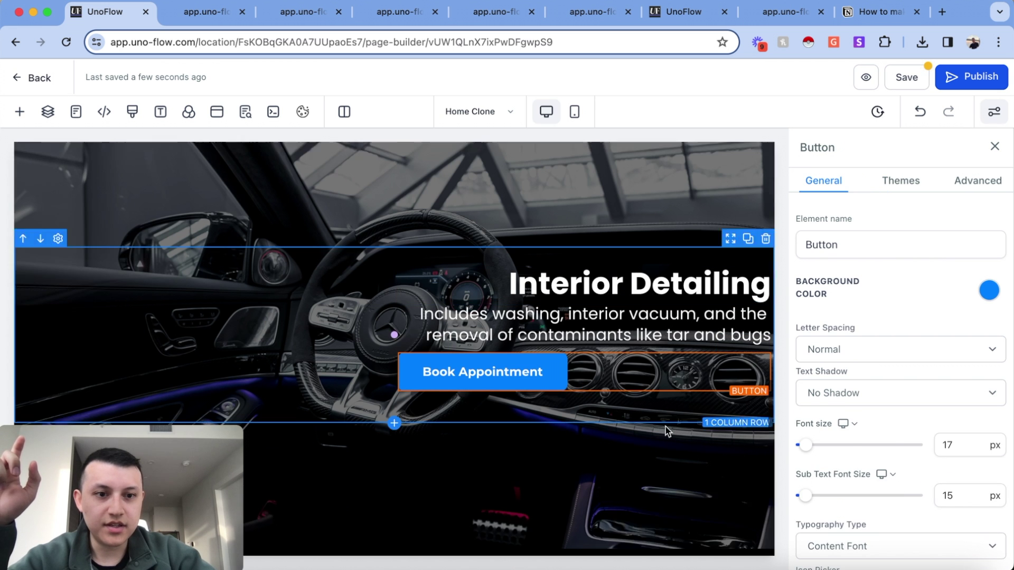
{"action": "scroll", "coordinate": [666, 427], "scroll_direction": "down", "scroll_amount": 2}
{"action": "scroll", "coordinate": [895, 436], "scroll_direction": "down", "scroll_amount": 5}
{"action": "scroll", "coordinate": [896, 442], "scroll_direction": "down", "scroll_amount": 1}
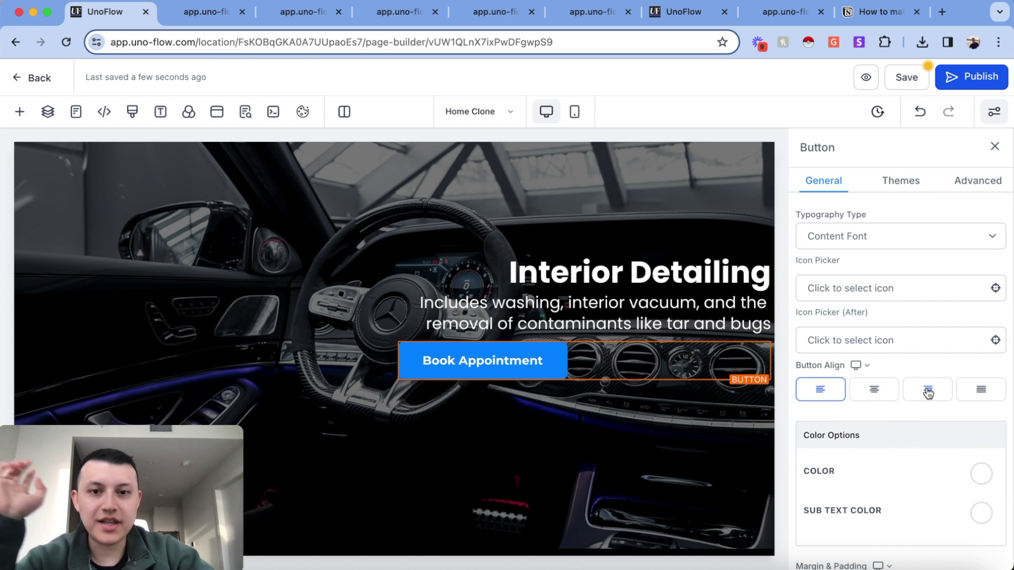
{"action": "left_click", "coordinate": [928, 391]}
{"action": "left_click", "coordinate": [554, 241]}
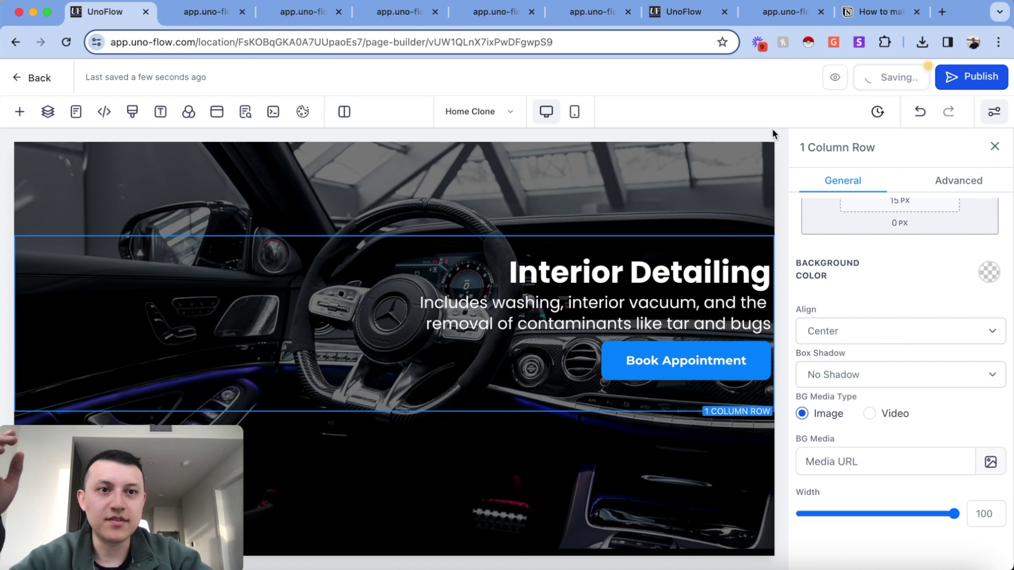
{"action": "left_click", "coordinate": [835, 77]}
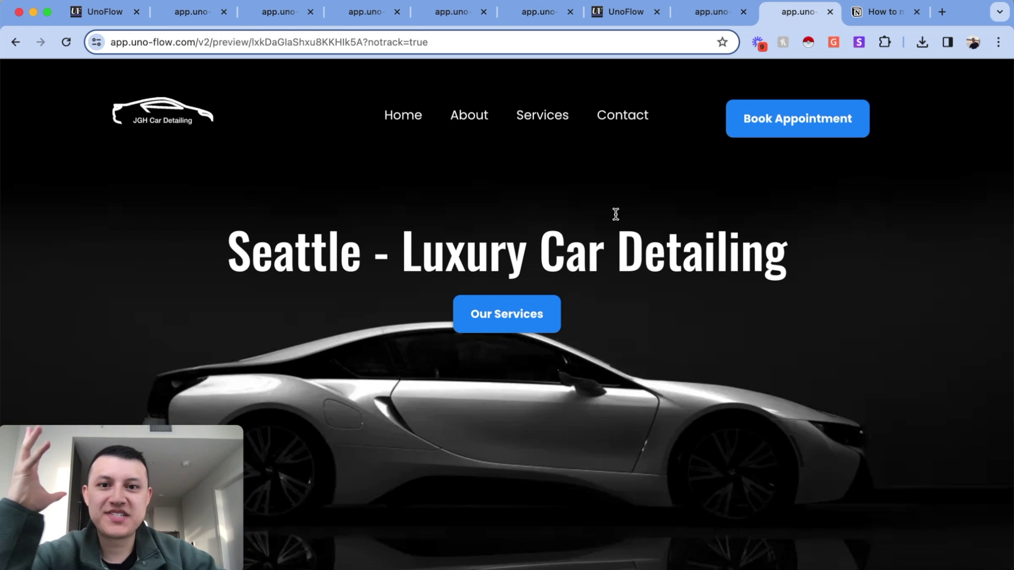
Step: Scroll the dark site preview down to Exterior Detailing, then switch to the pro example's preview
{"action": "scroll", "coordinate": [616, 214], "scroll_direction": "down", "scroll_amount": 10}
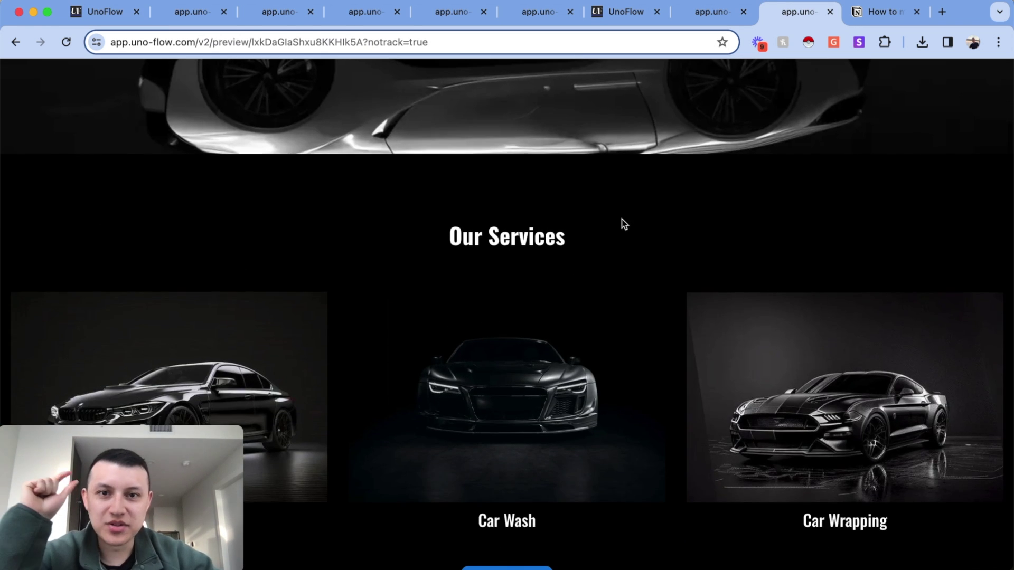
{"action": "scroll", "coordinate": [623, 220], "scroll_direction": "up", "scroll_amount": 10}
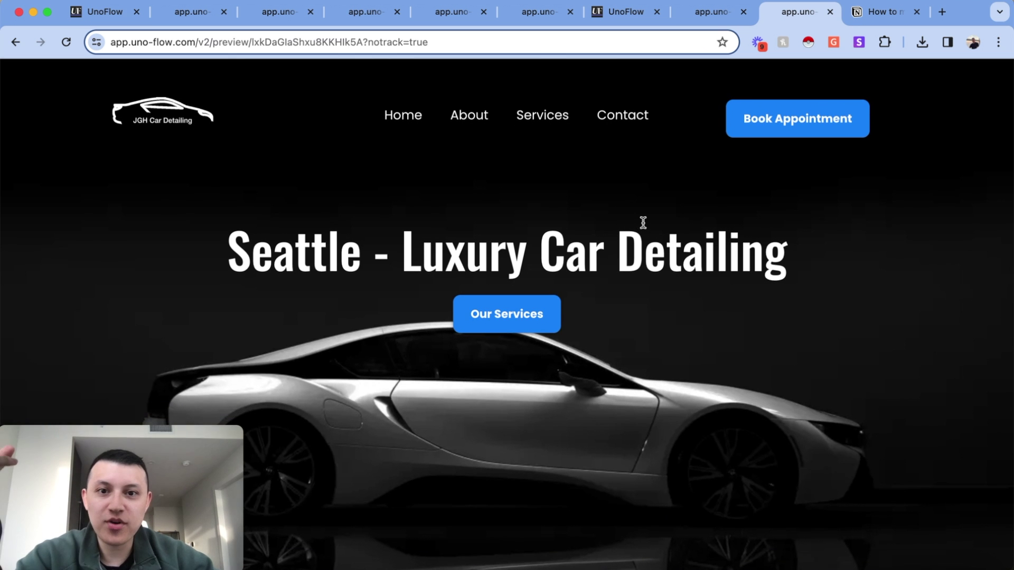
{"action": "scroll", "coordinate": [648, 231], "scroll_direction": "down", "scroll_amount": 5}
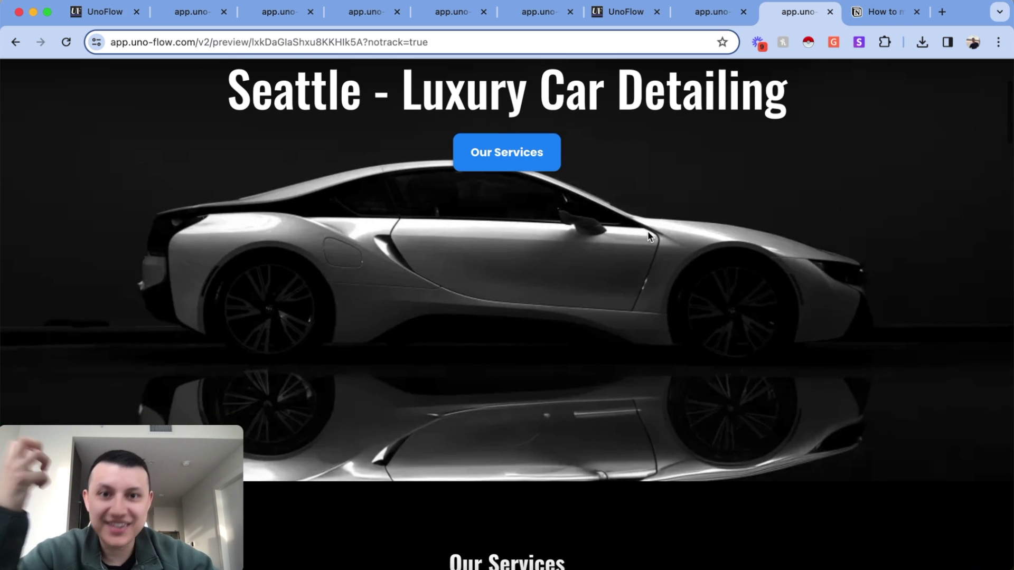
{"action": "scroll", "coordinate": [649, 234], "scroll_direction": "down", "scroll_amount": 7}
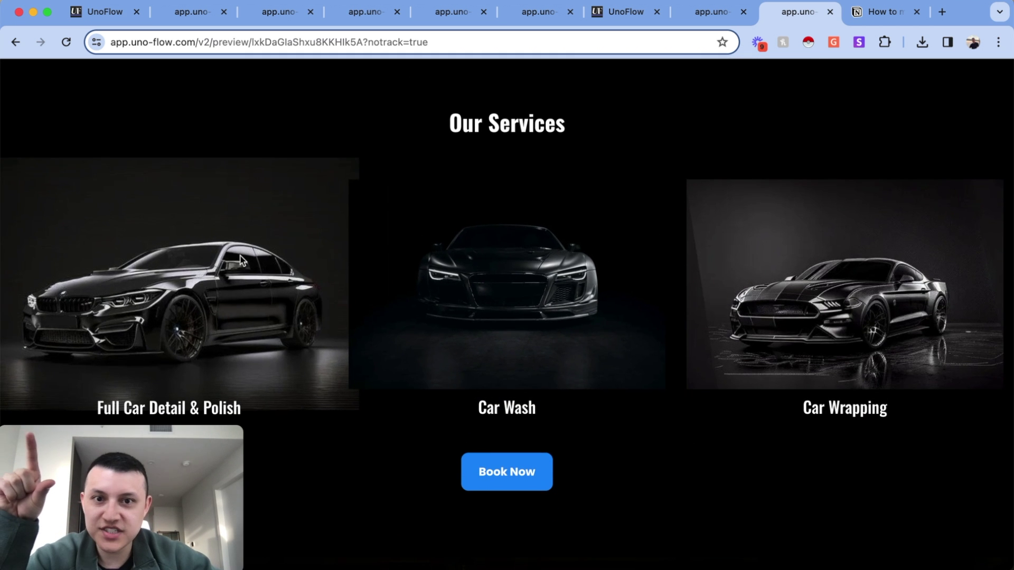
{"action": "scroll", "coordinate": [317, 254], "scroll_direction": "down", "scroll_amount": 1}
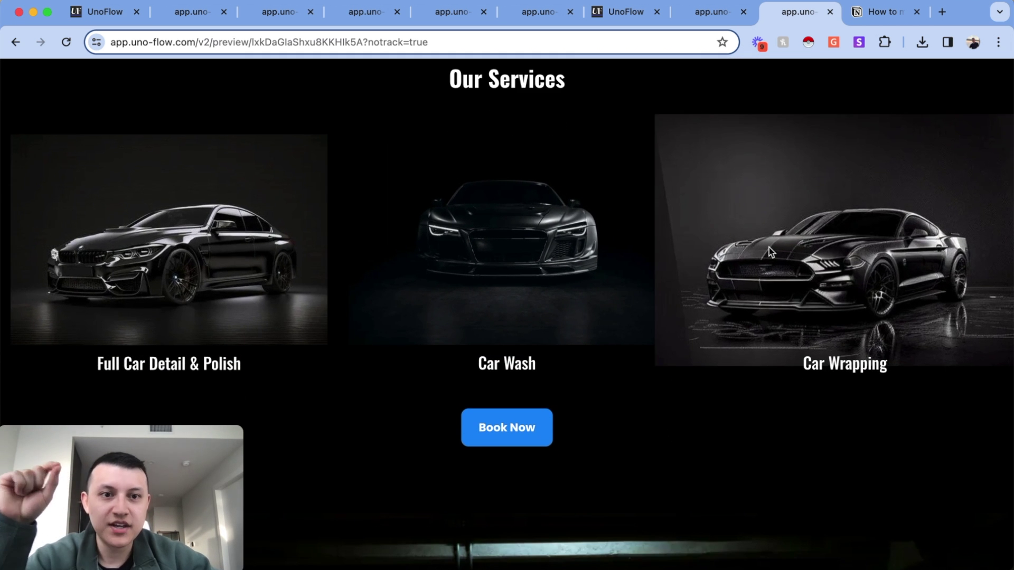
{"action": "scroll", "coordinate": [766, 248], "scroll_direction": "down", "scroll_amount": 10}
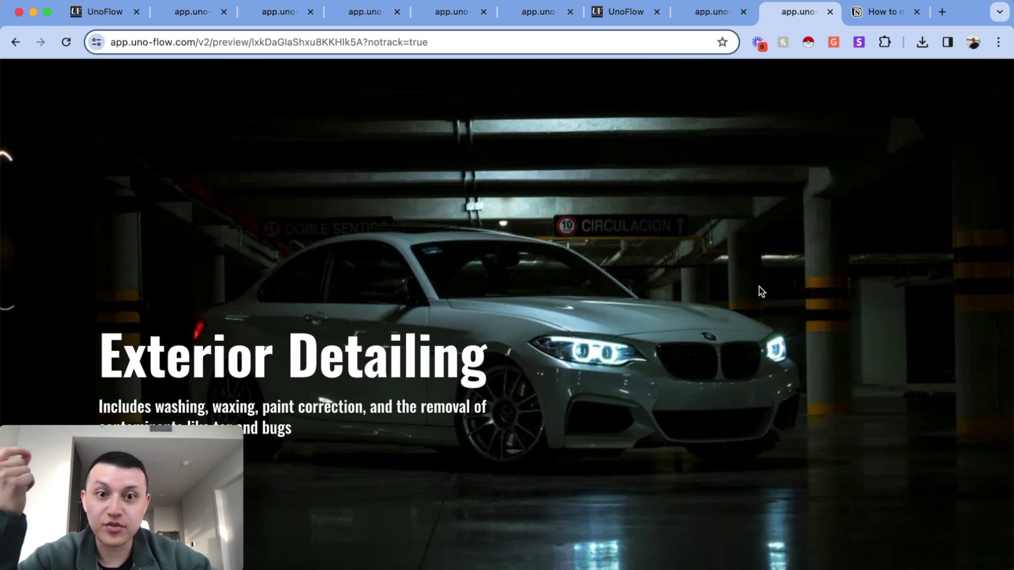
{"action": "scroll", "coordinate": [763, 292], "scroll_direction": "down", "scroll_amount": 2}
{"action": "scroll", "coordinate": [771, 292], "scroll_direction": "down", "scroll_amount": 1}
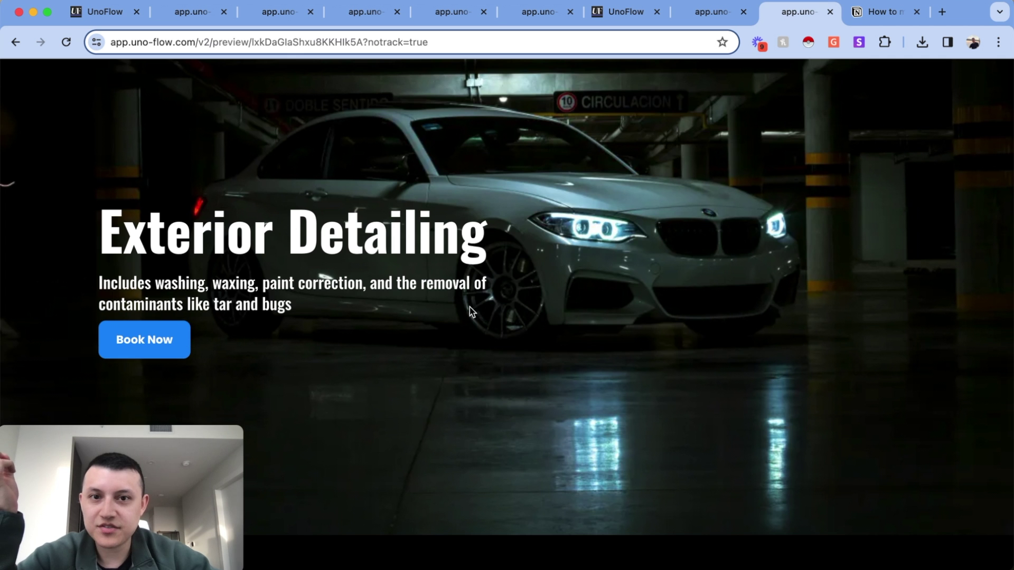
{"action": "scroll", "coordinate": [562, 317], "scroll_direction": "down", "scroll_amount": 3}
{"action": "left_click", "coordinate": [727, 11]}
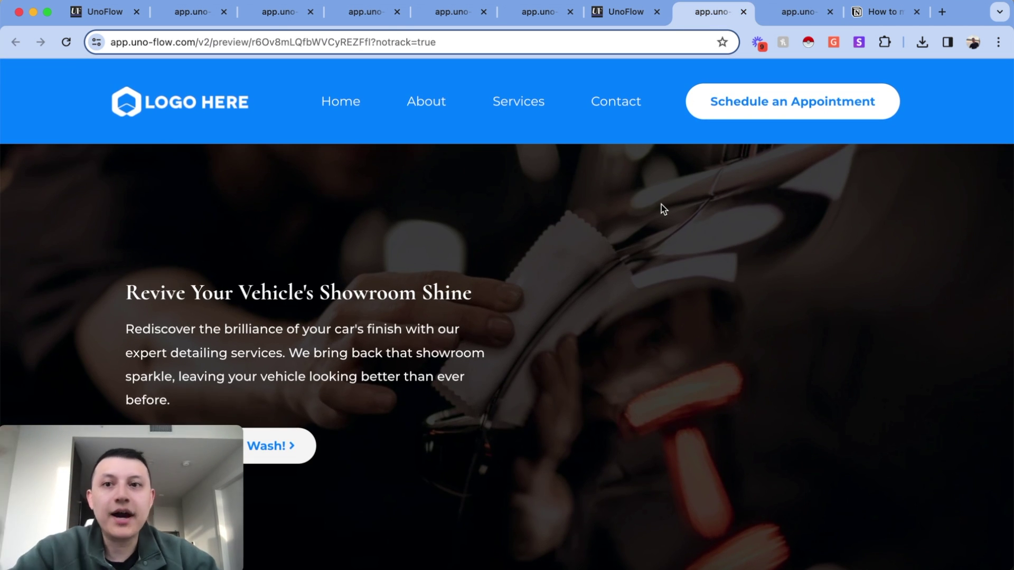
Step: Review the example's Exterior and Interior Detailing cards, then go back to the dark site's preview
{"action": "scroll", "coordinate": [658, 208], "scroll_direction": "down", "scroll_amount": 10}
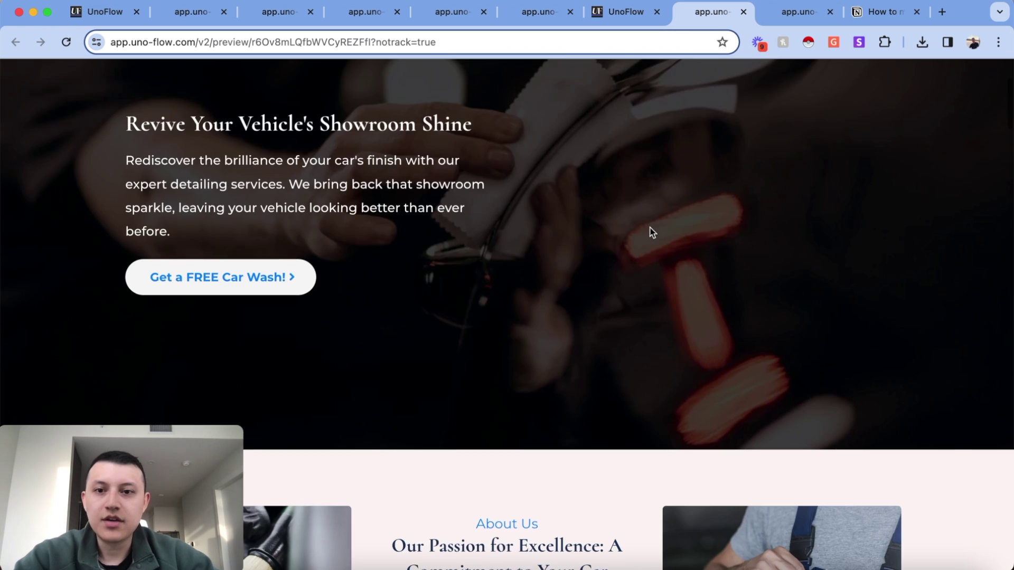
{"action": "left_click_drag", "start_coordinate": [415, 288], "coordinate": [613, 344]}
{"action": "left_click", "coordinate": [614, 346]}
{"action": "scroll", "coordinate": [612, 347], "scroll_direction": "down", "scroll_amount": 12}
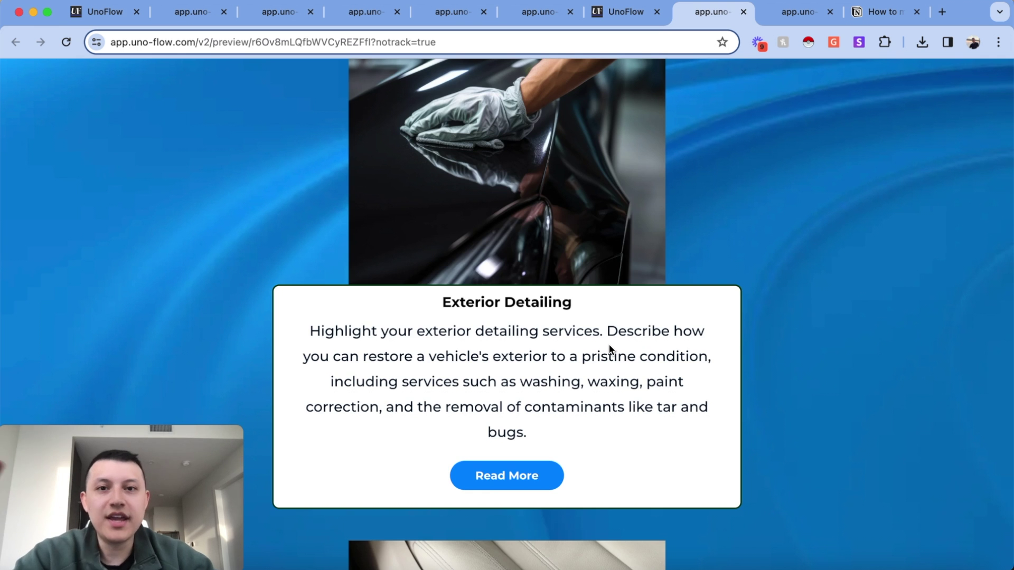
{"action": "scroll", "coordinate": [610, 348], "scroll_direction": "up", "scroll_amount": 2}
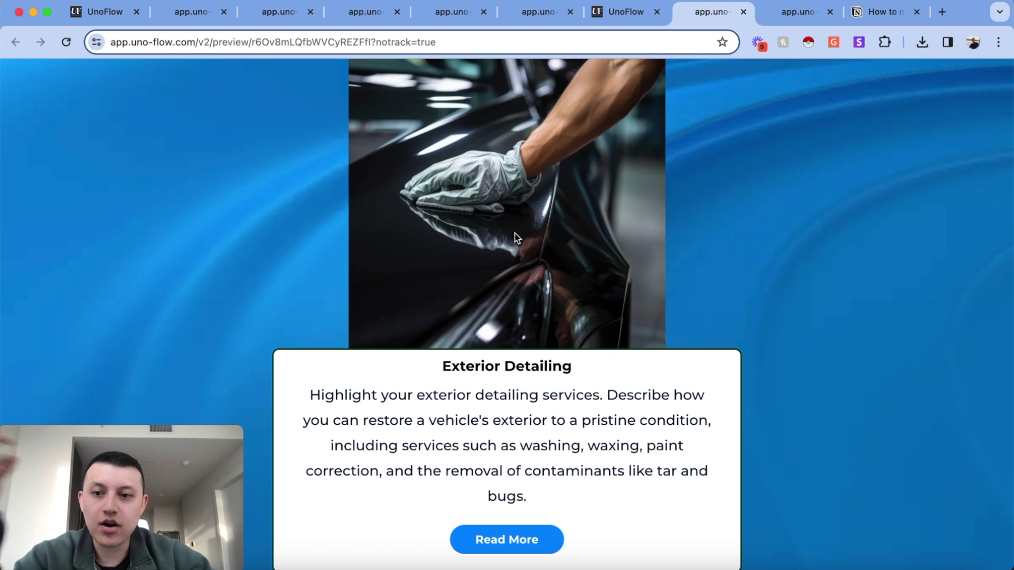
{"action": "scroll", "coordinate": [581, 248], "scroll_direction": "down", "scroll_amount": 8}
{"action": "scroll", "coordinate": [850, 264], "scroll_direction": "down", "scroll_amount": 9}
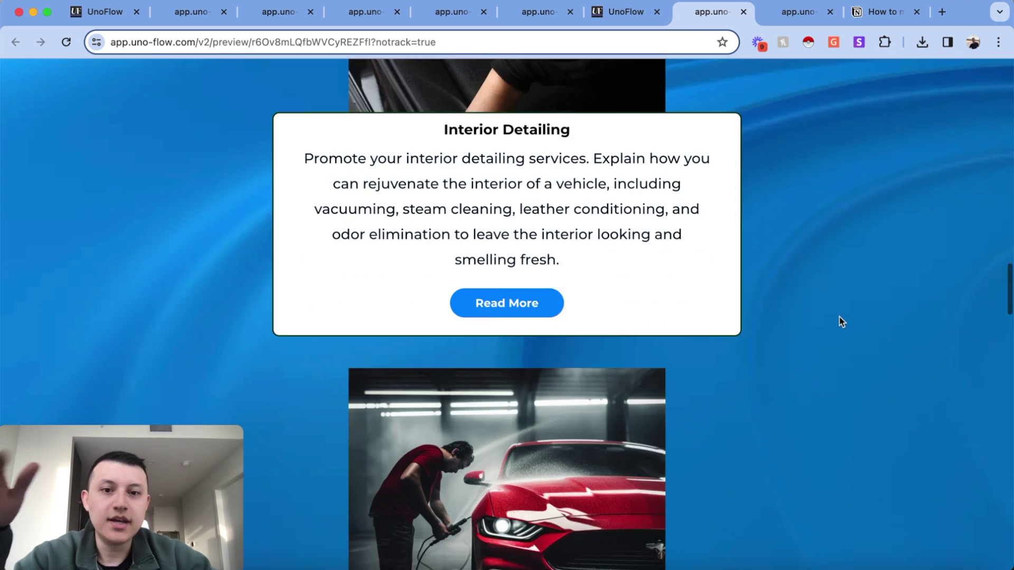
{"action": "left_click", "coordinate": [613, 15]}
{"action": "left_click", "coordinate": [790, 13]}
{"action": "scroll", "coordinate": [550, 226], "scroll_direction": "down", "scroll_amount": 15}
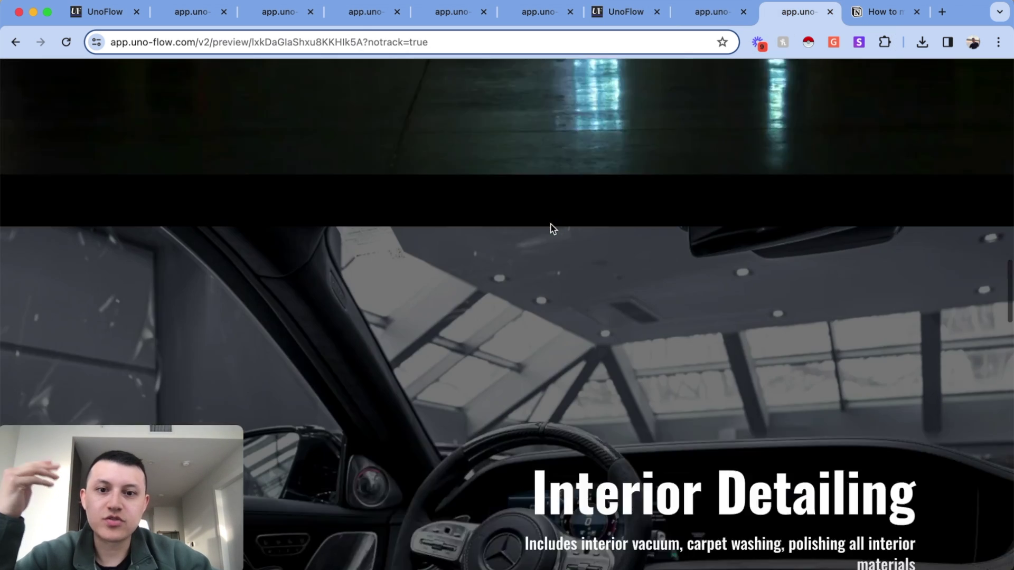
{"action": "scroll", "coordinate": [385, 197], "scroll_direction": "down", "scroll_amount": 8}
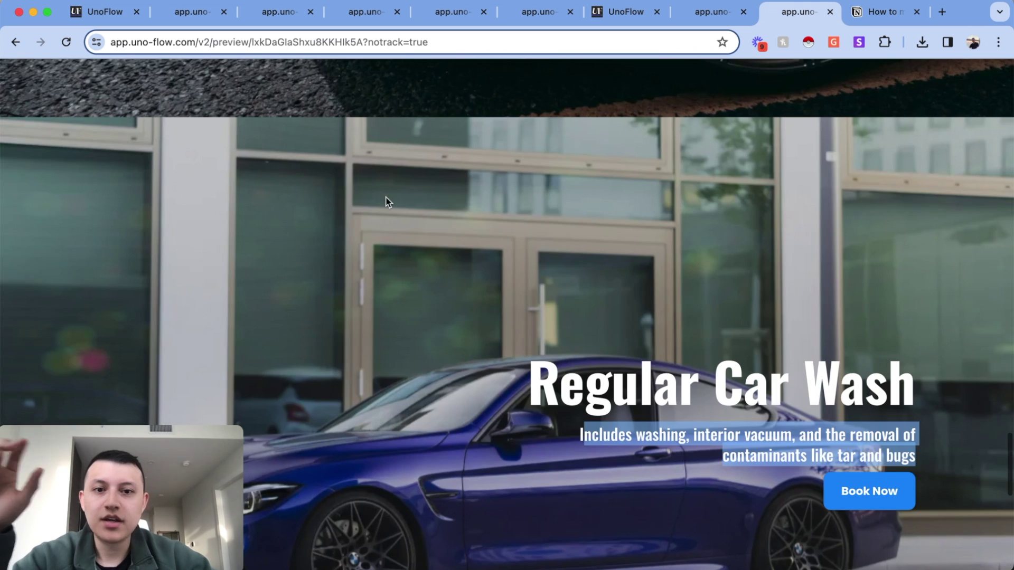
{"action": "left_click", "coordinate": [894, 489]}
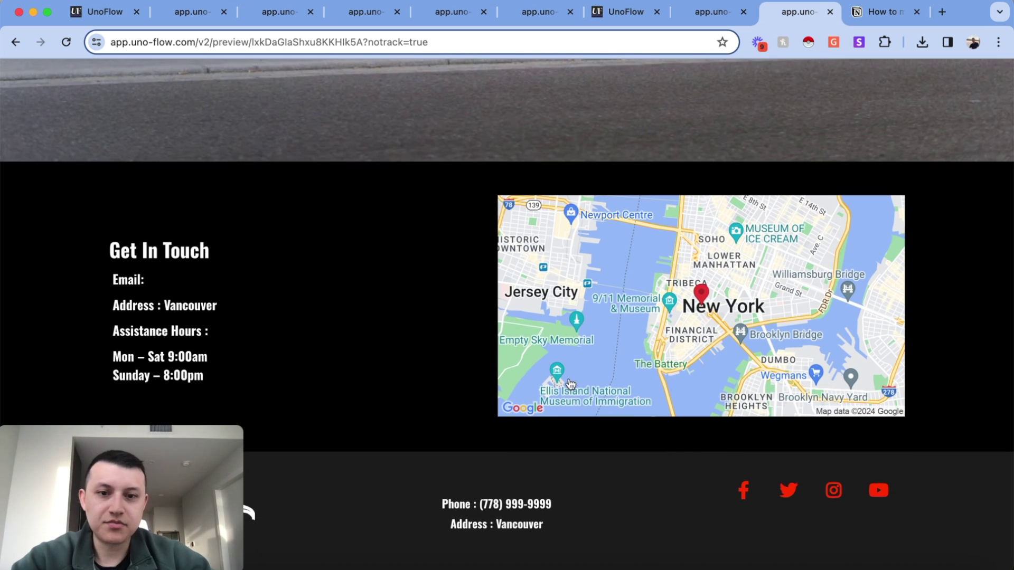
{"action": "scroll", "coordinate": [297, 285], "scroll_direction": "up", "scroll_amount": 15}
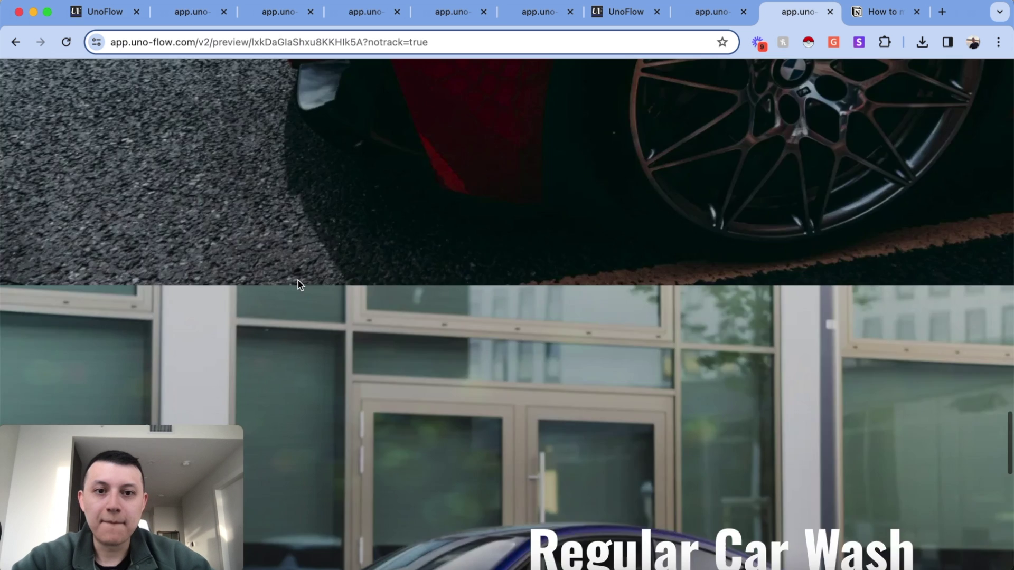
{"action": "scroll", "coordinate": [299, 285], "scroll_direction": "up", "scroll_amount": 10}
{"action": "scroll", "coordinate": [302, 282], "scroll_direction": "down", "scroll_amount": 10}
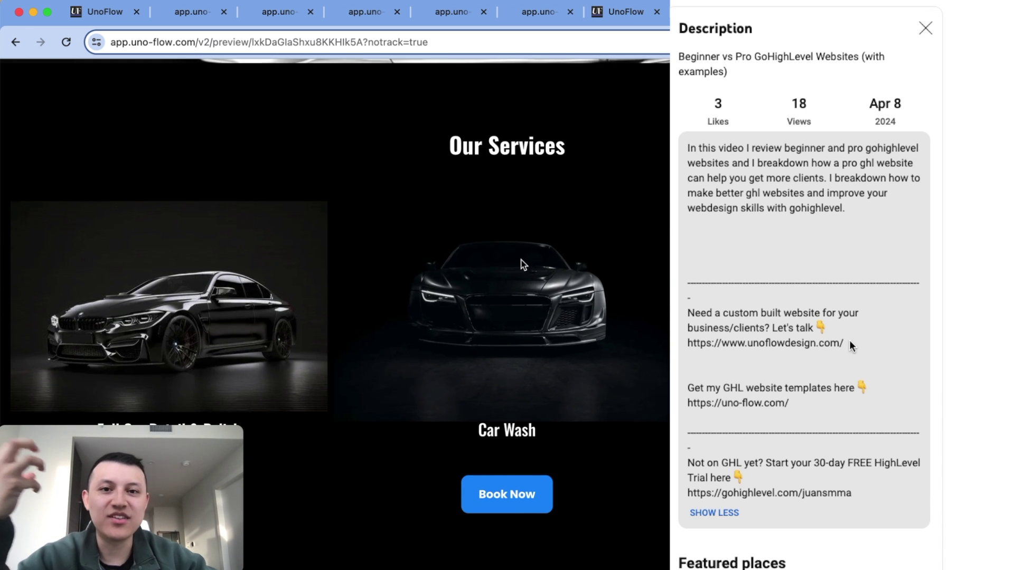
{"action": "left_click_drag", "start_coordinate": [725, 344], "coordinate": [687, 344]}
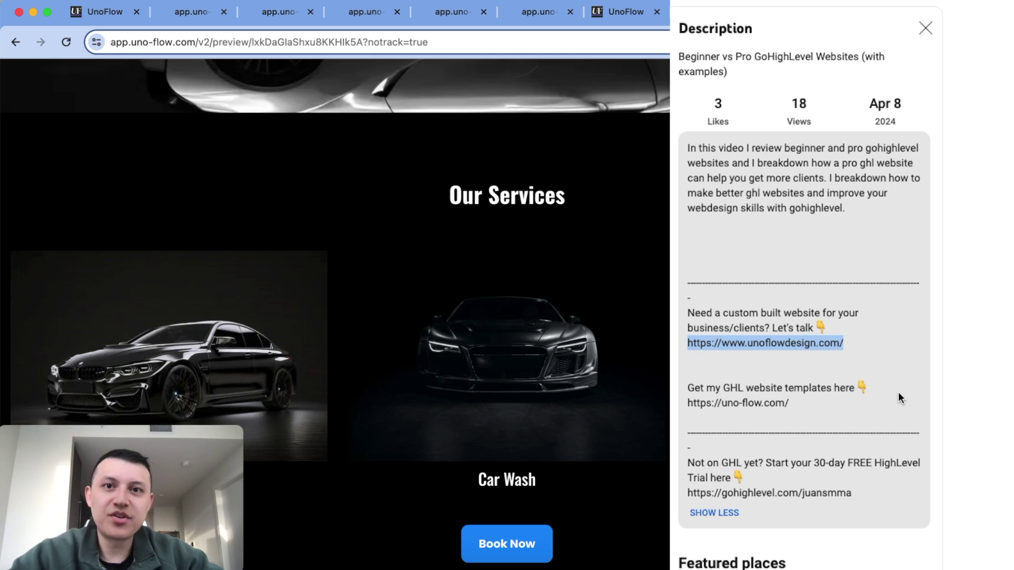
{"action": "left_click_drag", "start_coordinate": [901, 398], "coordinate": [675, 405]}
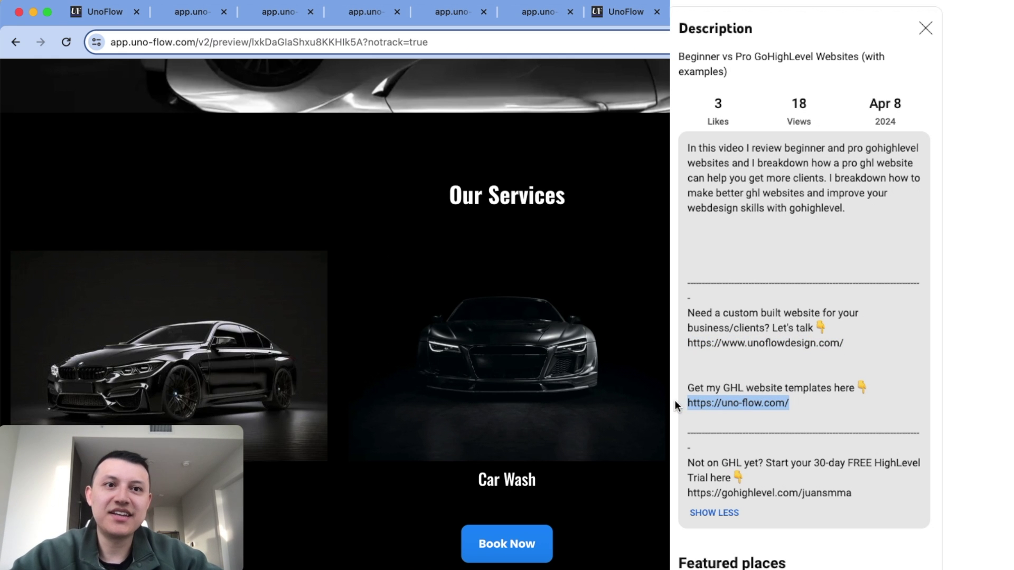
{"action": "left_click", "coordinate": [883, 362]}
{"action": "key", "text": "Escape"}
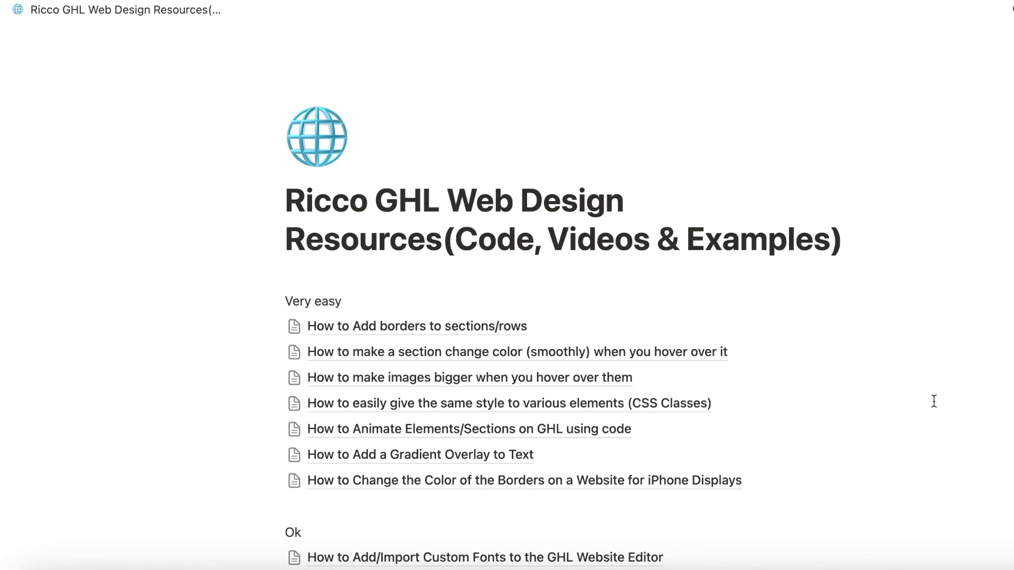
{"action": "scroll", "coordinate": [934, 401], "scroll_direction": "down", "scroll_amount": 2}
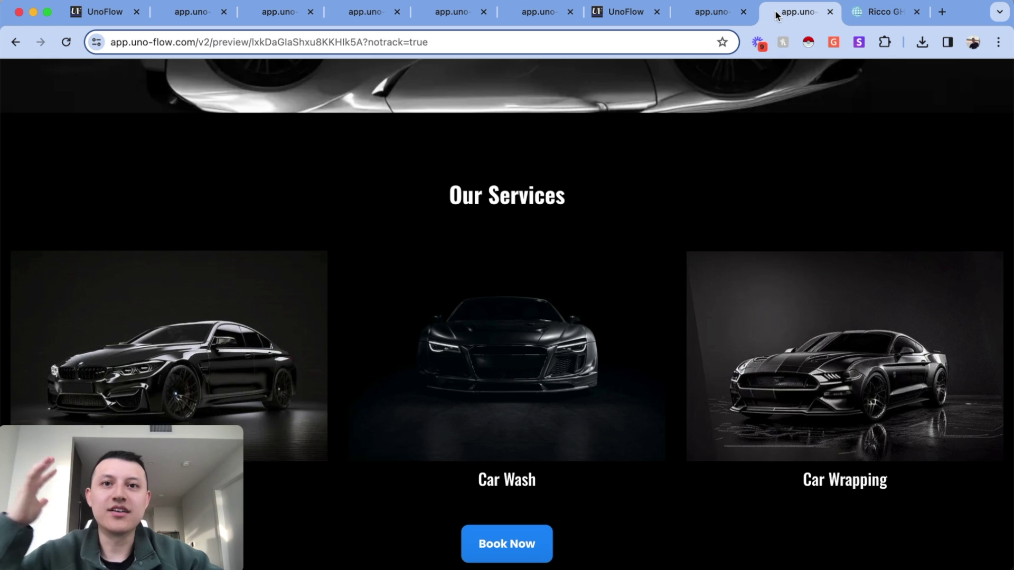